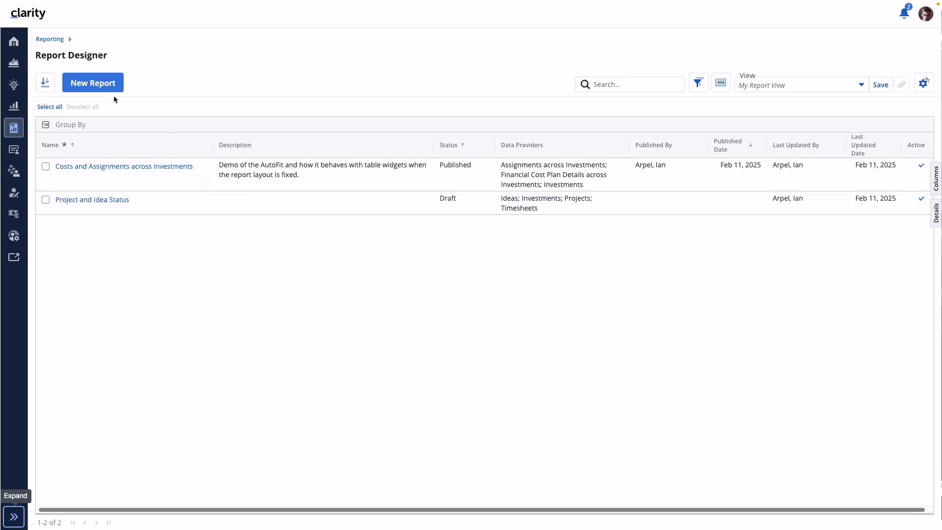
- Start a new report named "PMO Financials" with the description "Demo of chart widget capabilities for this release"
click(90, 85)
click(361, 238)
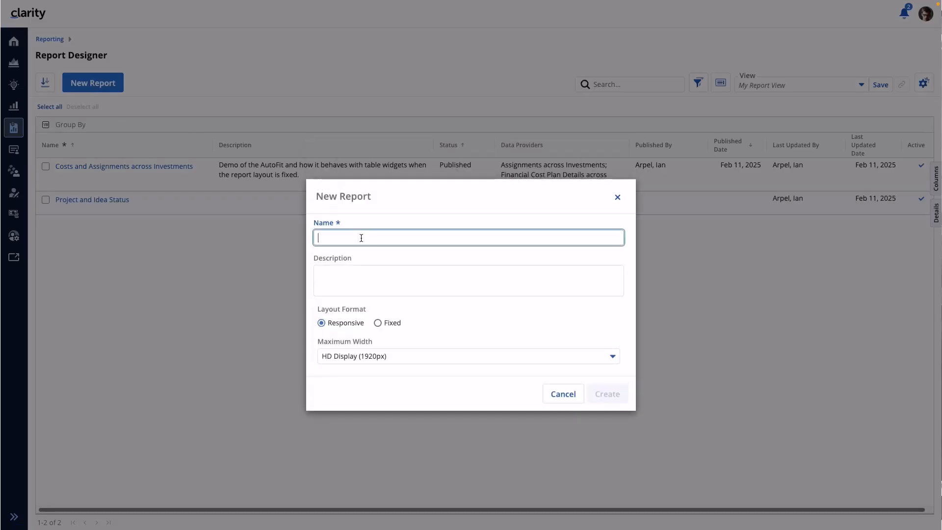
text(PMO Fin)
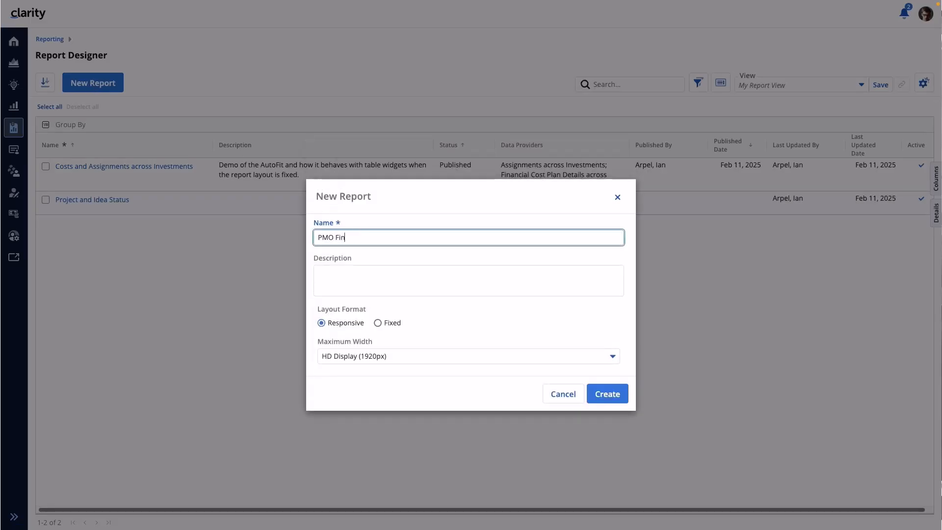
text(ancials)
click(336, 270)
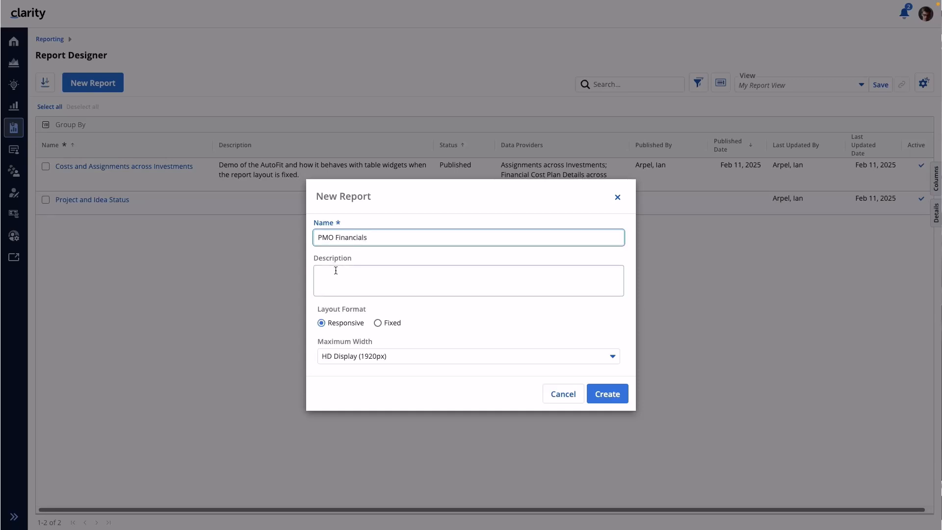
text(Demo of chart widget capabilities for this release)
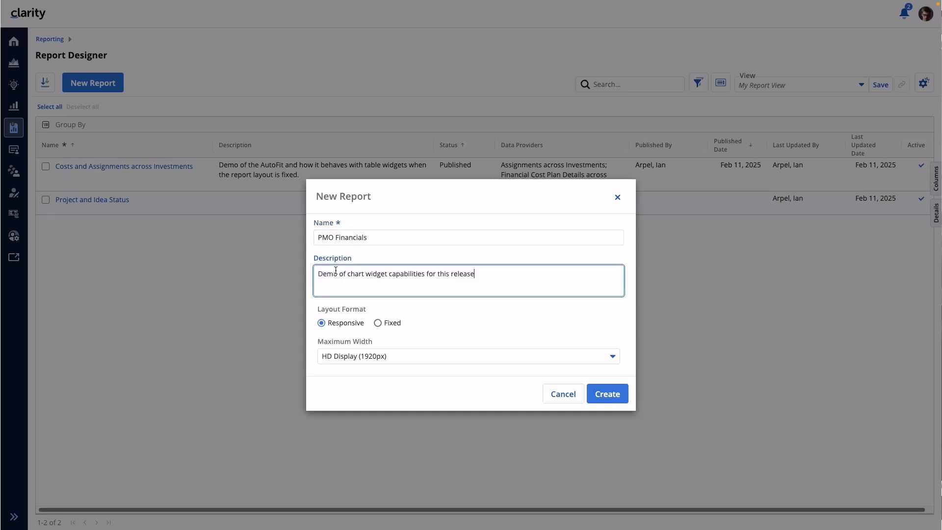
click(573, 322)
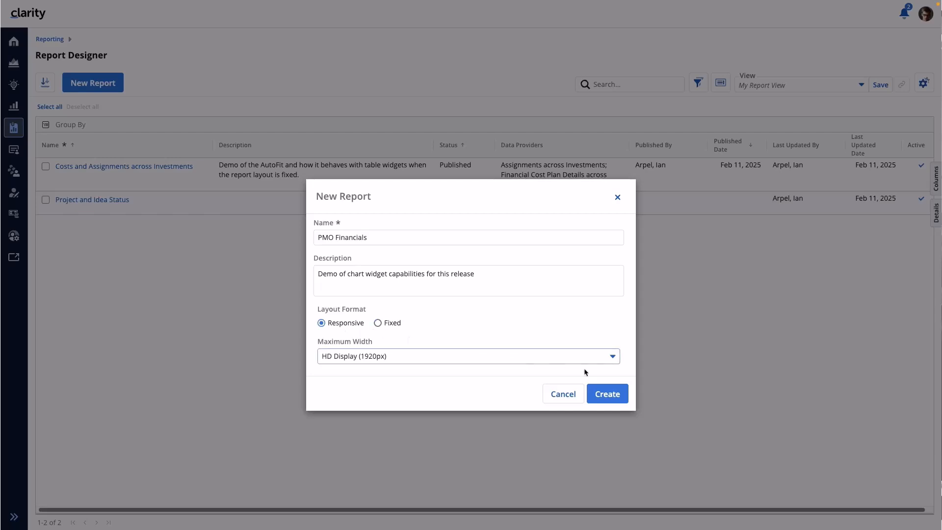
- Choose a Fixed layout with Letter size and Landscape orientation, and create the report
click(613, 358)
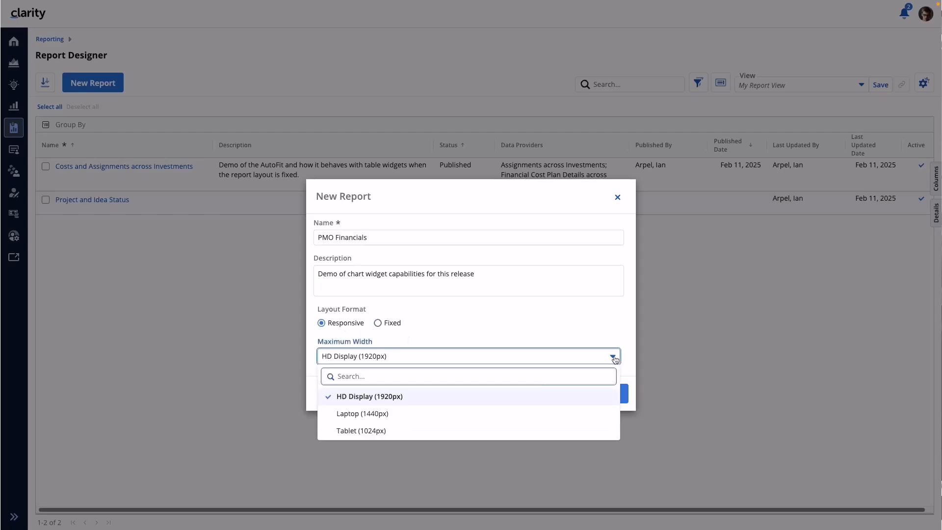
click(544, 328)
click(378, 323)
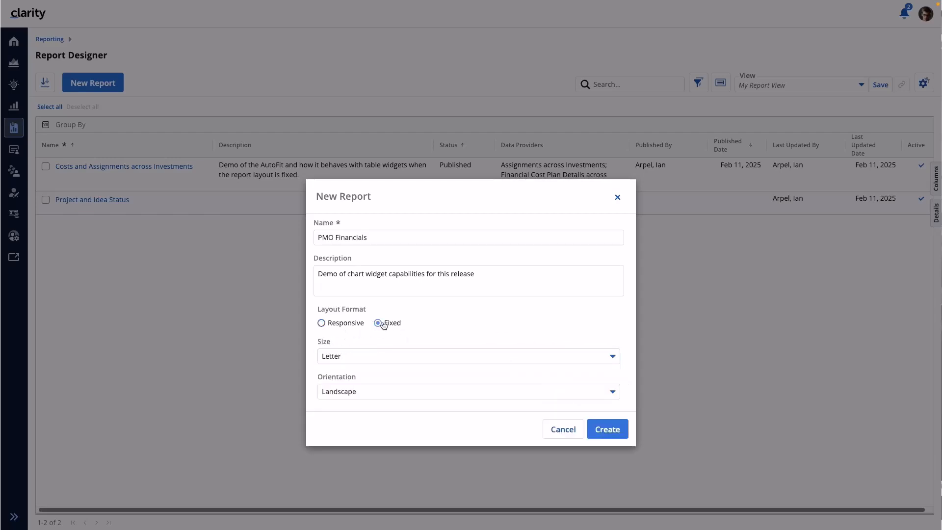
click(402, 361)
click(440, 332)
click(364, 392)
click(465, 320)
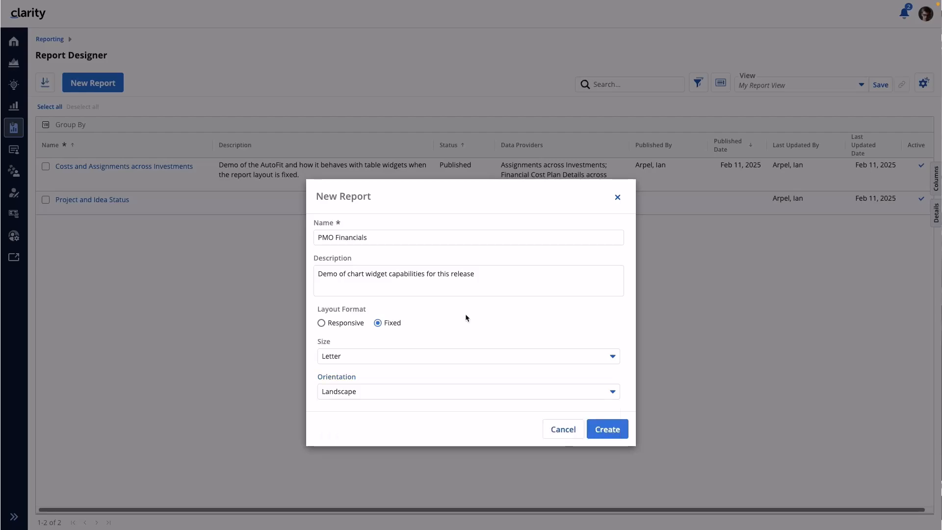
click(605, 431)
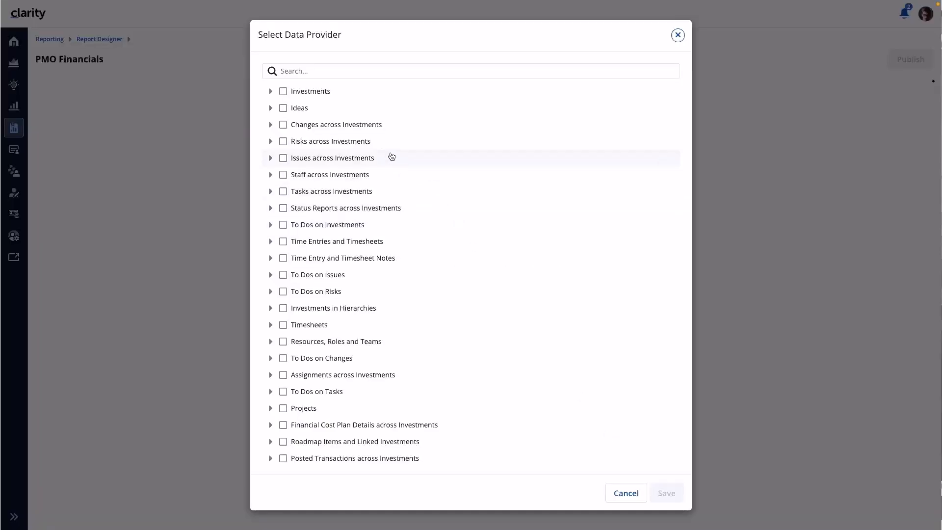
- Select Investments, Ideas and Projects as the report's data providers and save the selection
click(304, 95)
click(298, 110)
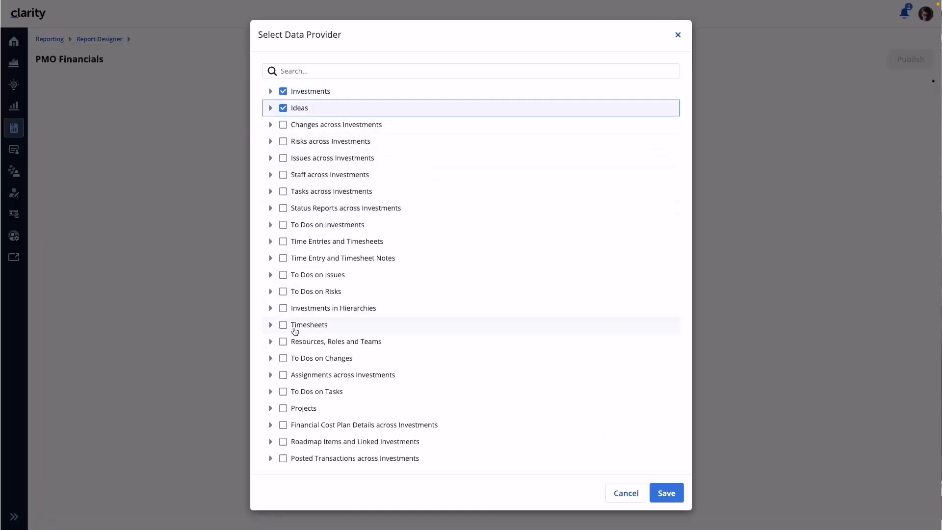
click(303, 410)
click(668, 494)
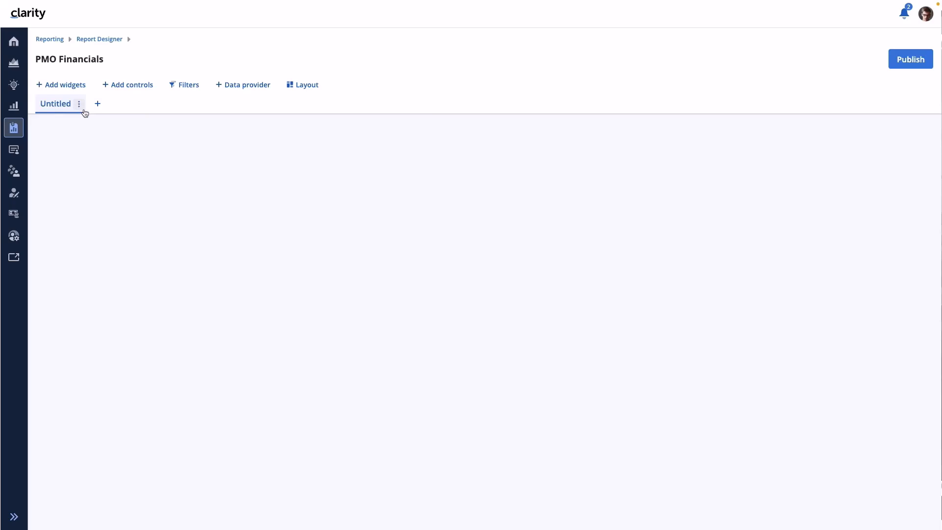
- Rename the report's Untitled page to "Financials"
click(79, 104)
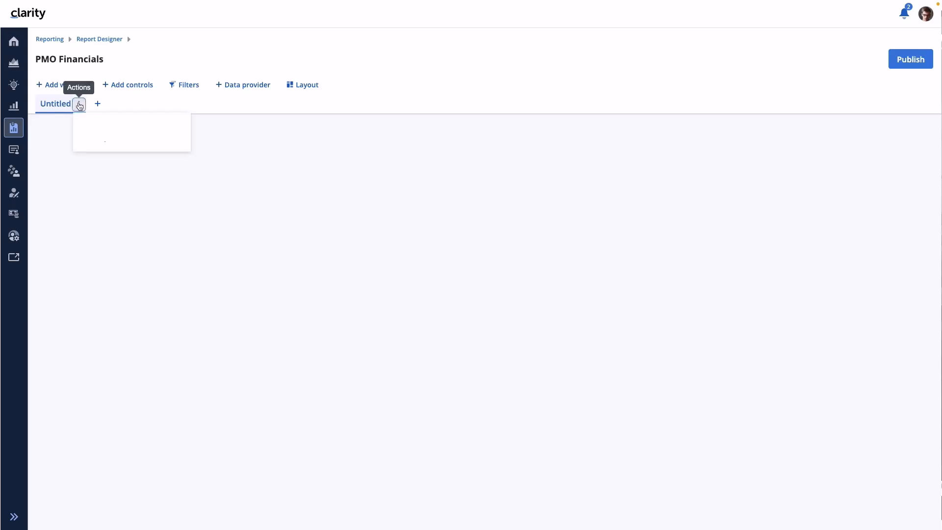
click(102, 127)
text(Financials)
click(95, 103)
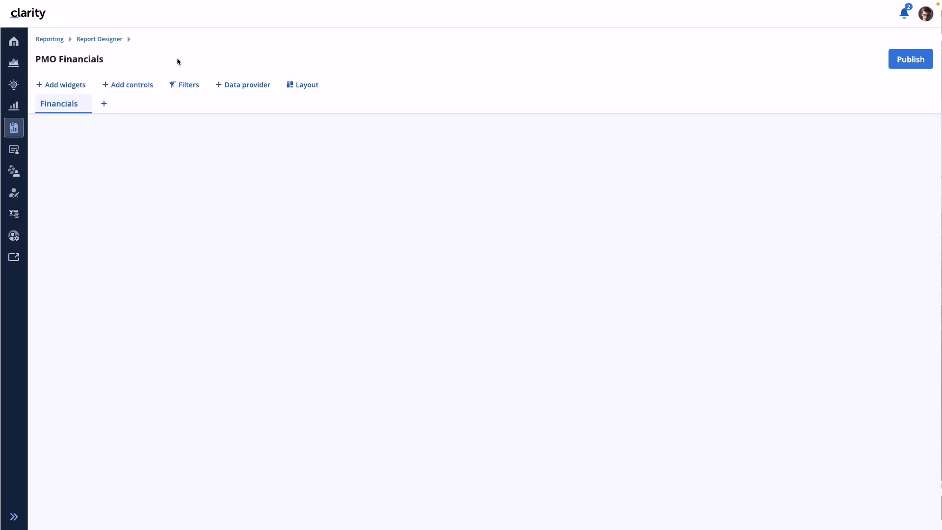
- Add a horizontal bar chart widget to the Financials page and enlarge it to nearly half the canvas width
click(62, 88)
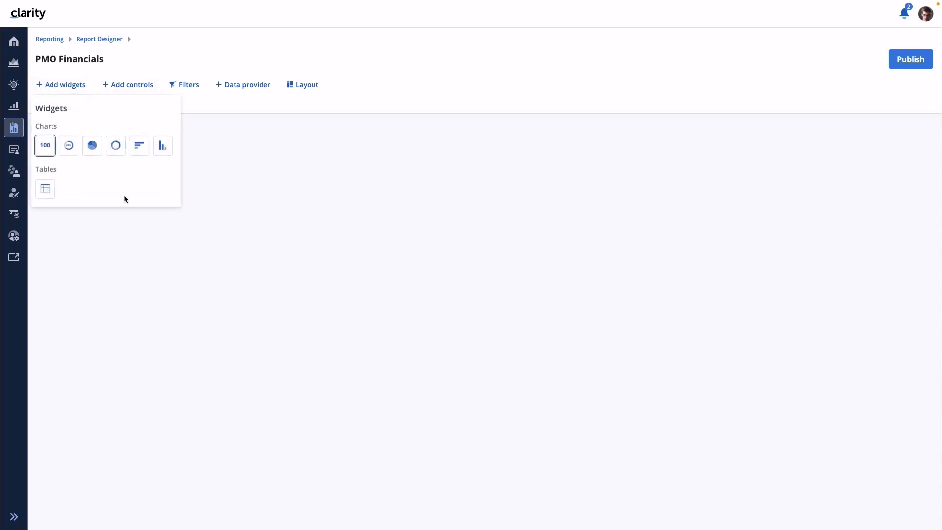
click(139, 146)
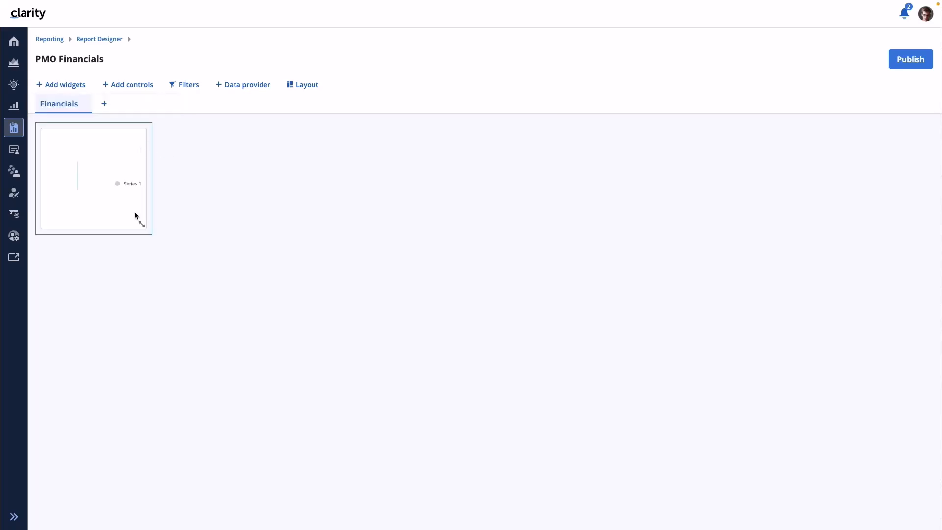
drag(141, 226, 419, 307)
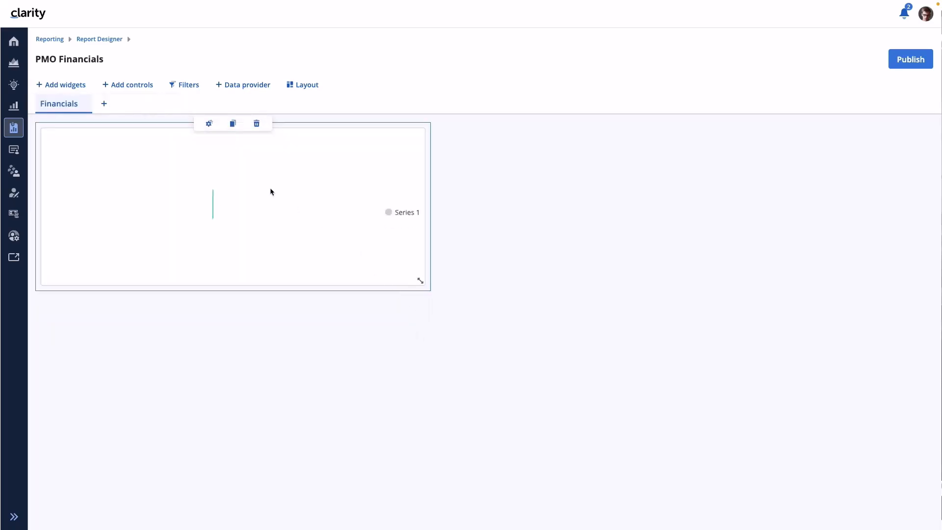
- Set the bar chart's data provider to Projects and its title to "Monthly Costs"
click(208, 124)
click(772, 181)
click(757, 255)
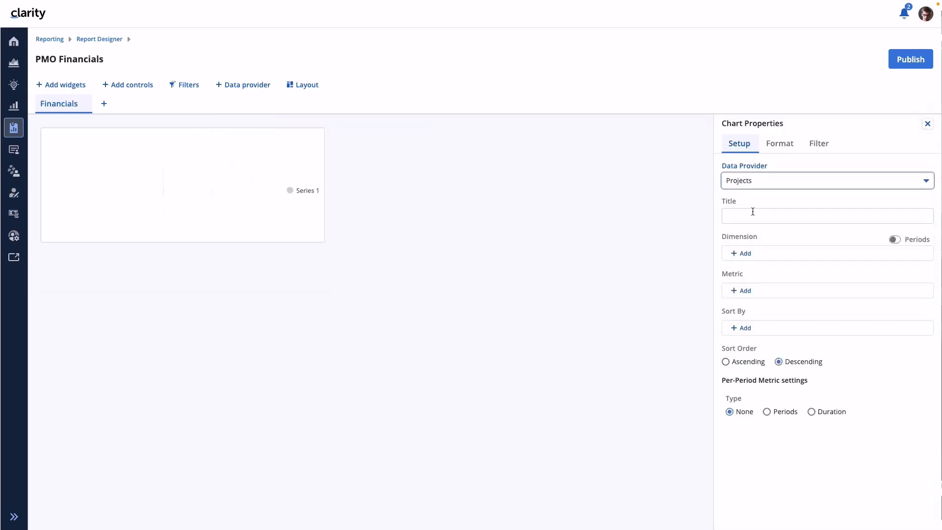
click(746, 219)
text(Mo)
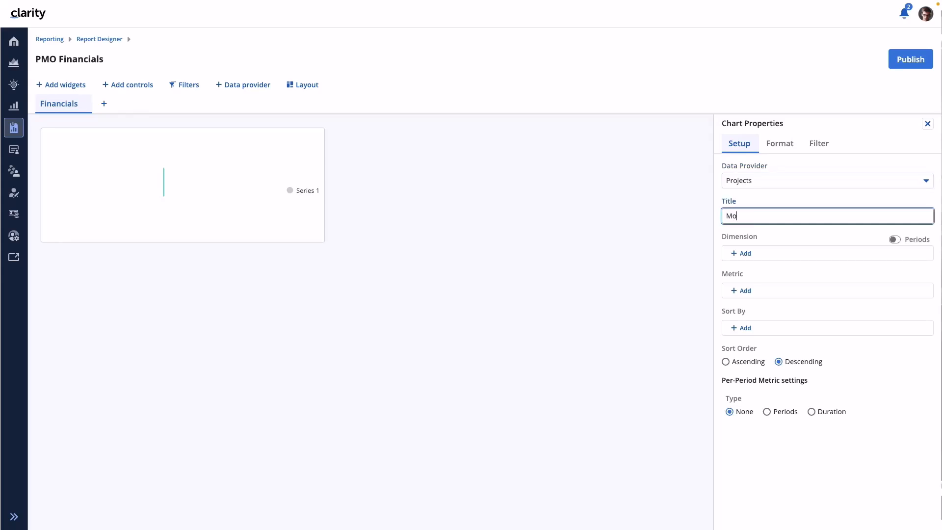
text(nthly Costs)
click(818, 230)
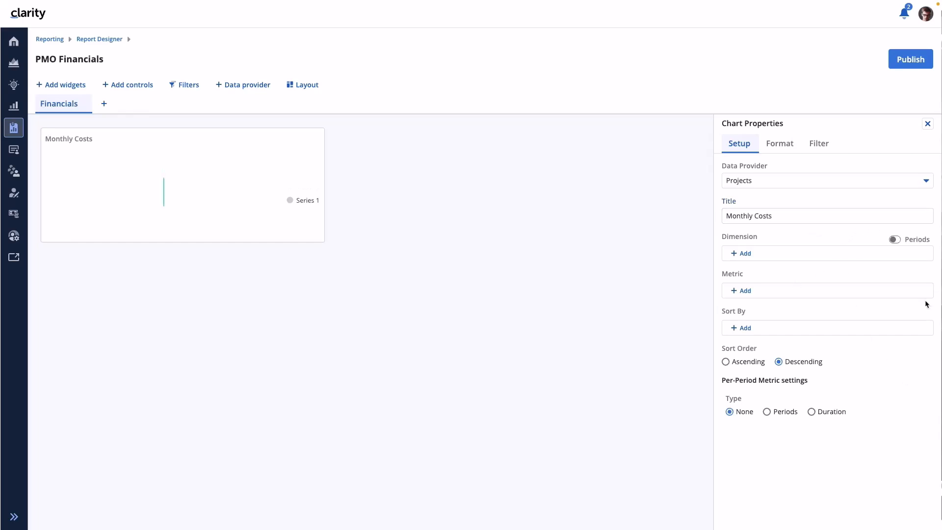
- Examine the Project and Investment attributes offered as chart metrics without the Periods dimension
click(743, 291)
click(812, 293)
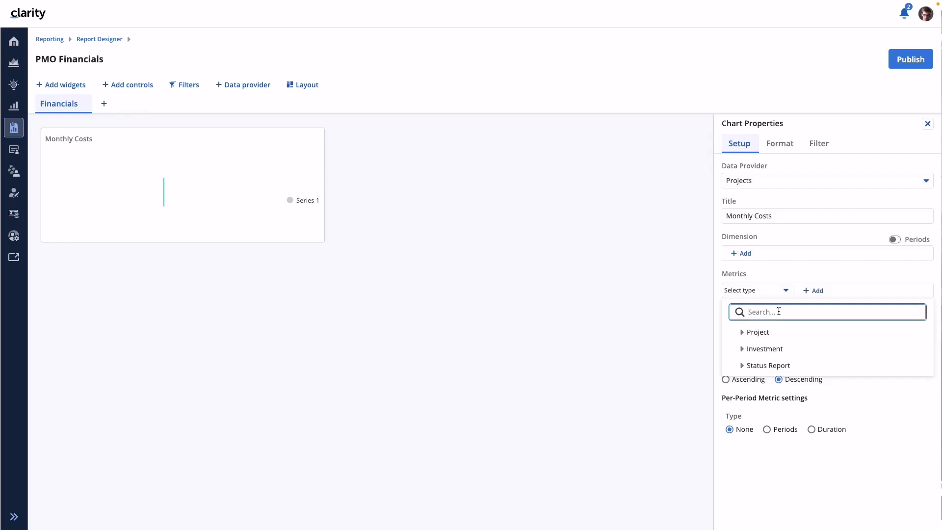
click(742, 332)
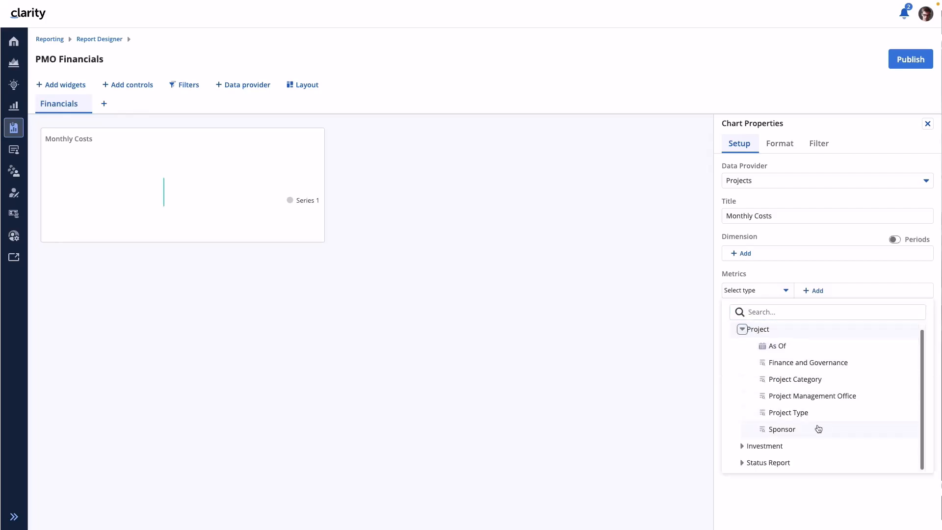
click(742, 449)
scroll(885, 425, down, 1)
scroll(881, 393, down, 3)
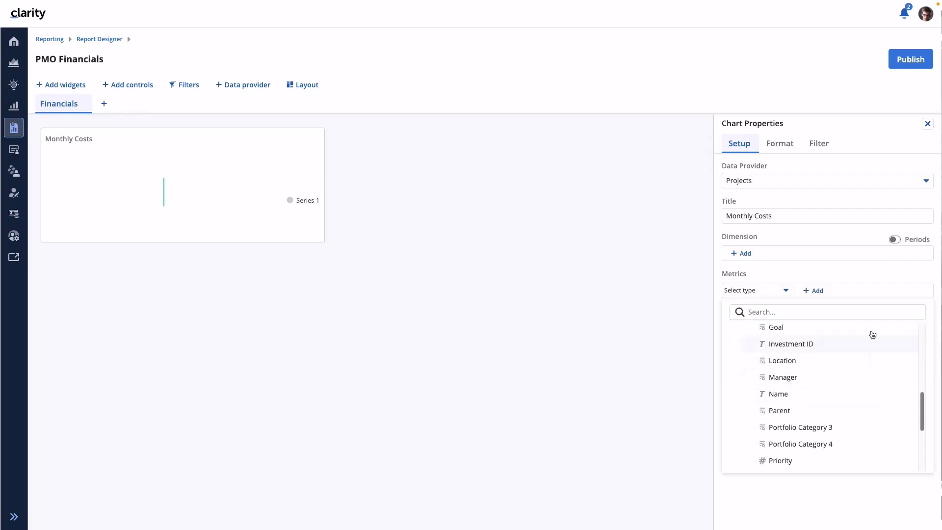
click(847, 272)
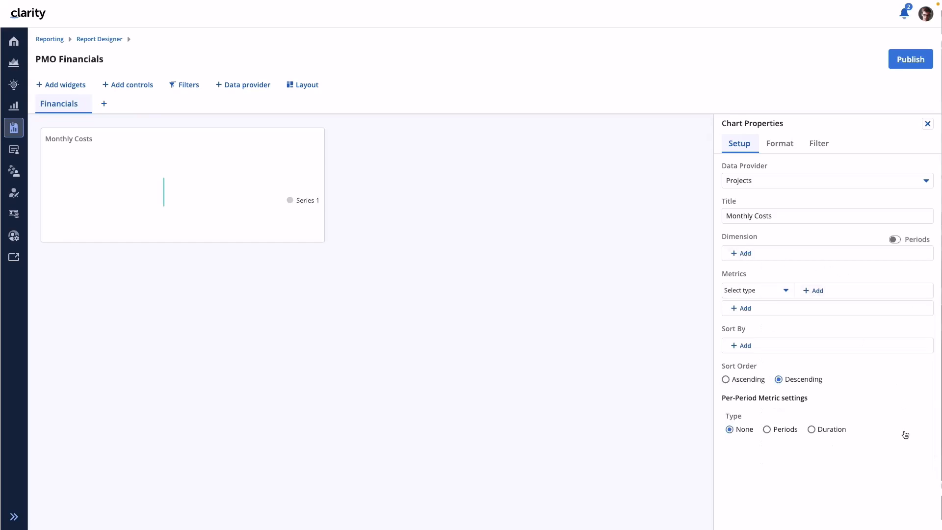
- Use Periods as the chart's dimension and add the Sum of Planned Cost from Investment as a metric
click(895, 240)
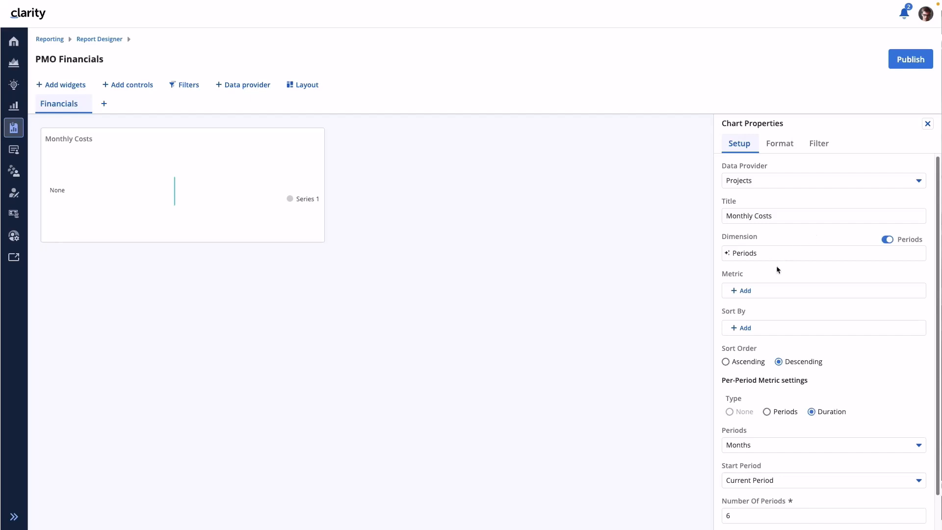
click(746, 292)
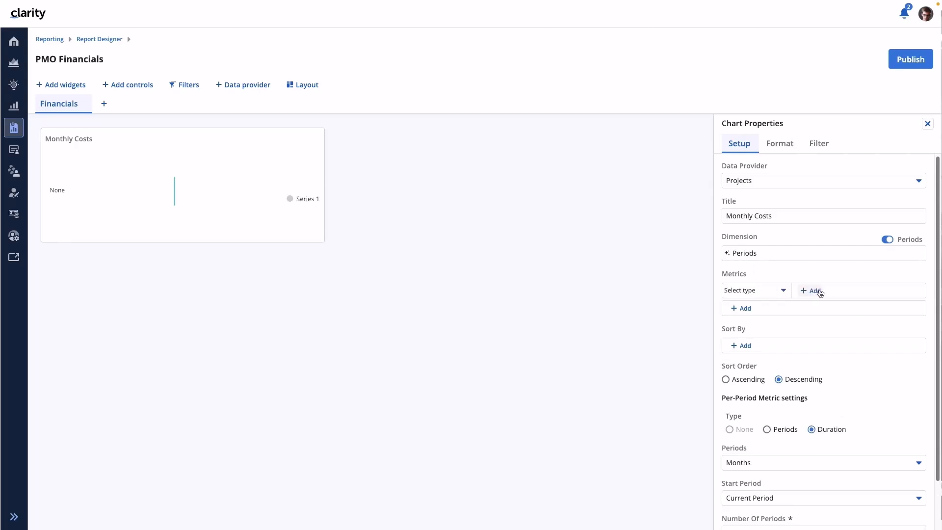
click(780, 293)
click(747, 360)
click(813, 293)
click(741, 332)
scroll(835, 402, down, 5)
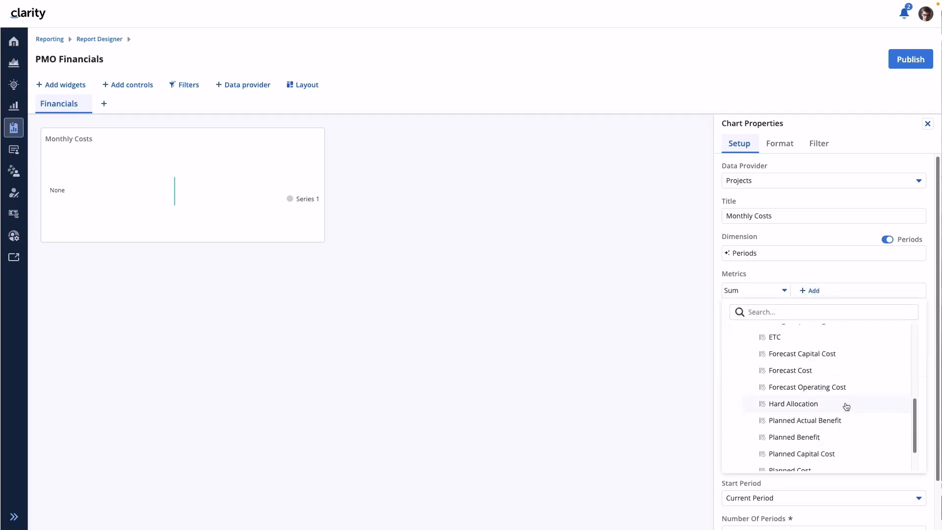
click(799, 427)
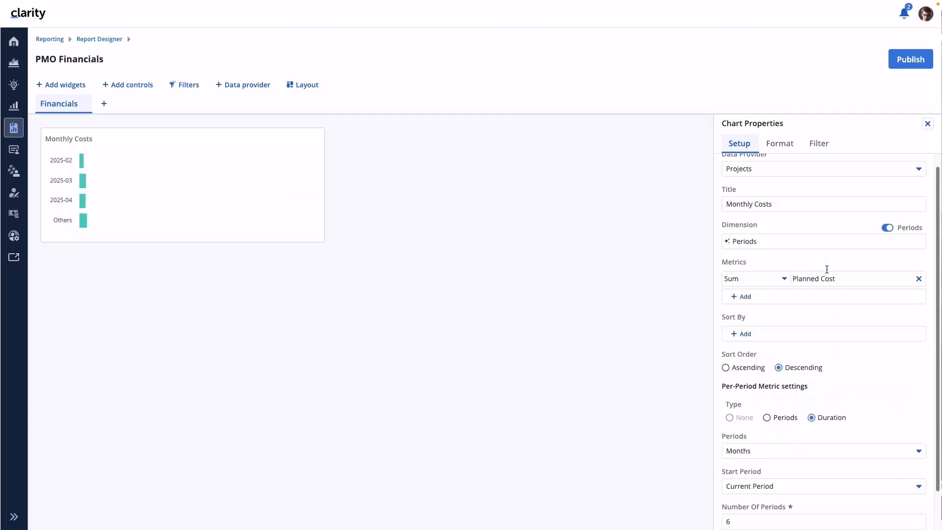
- Add the Sum of Planned Benefit from Investment as the chart's second metric
click(758, 298)
click(783, 298)
click(740, 361)
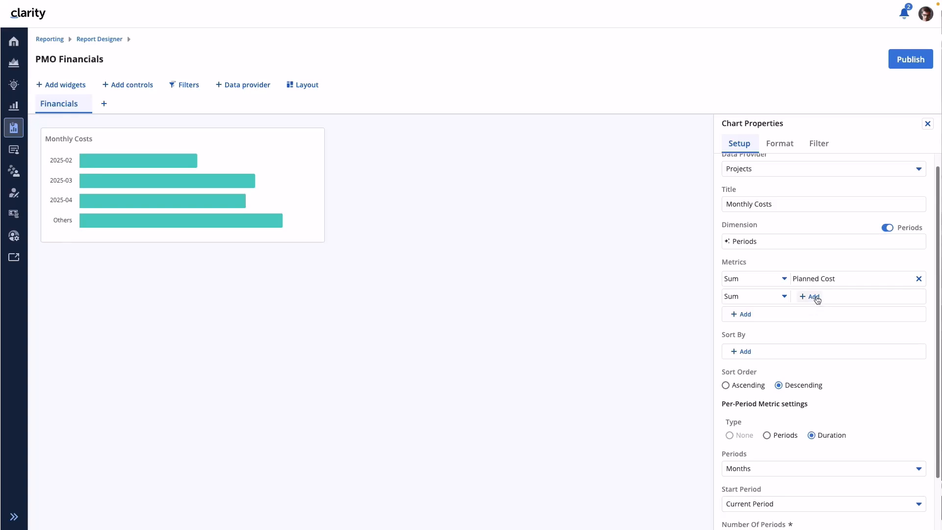
click(810, 297)
click(799, 313)
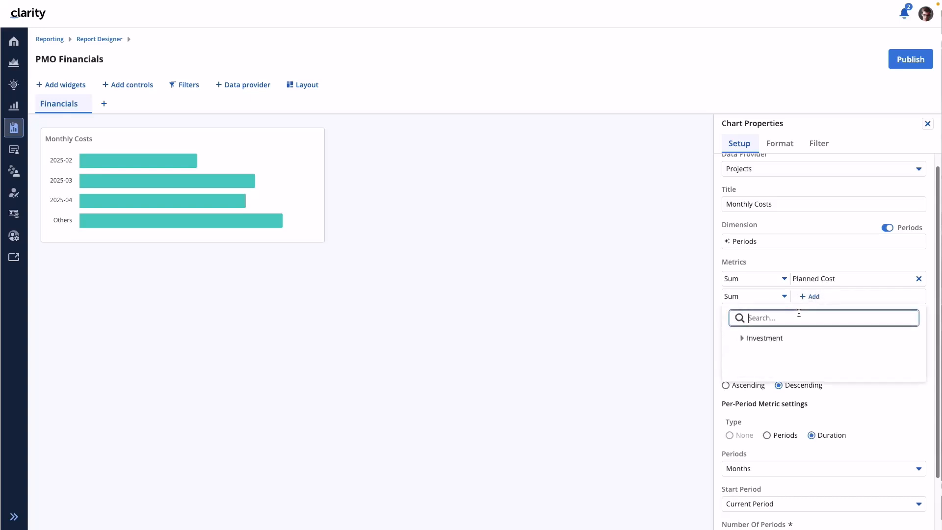
text(Bene)
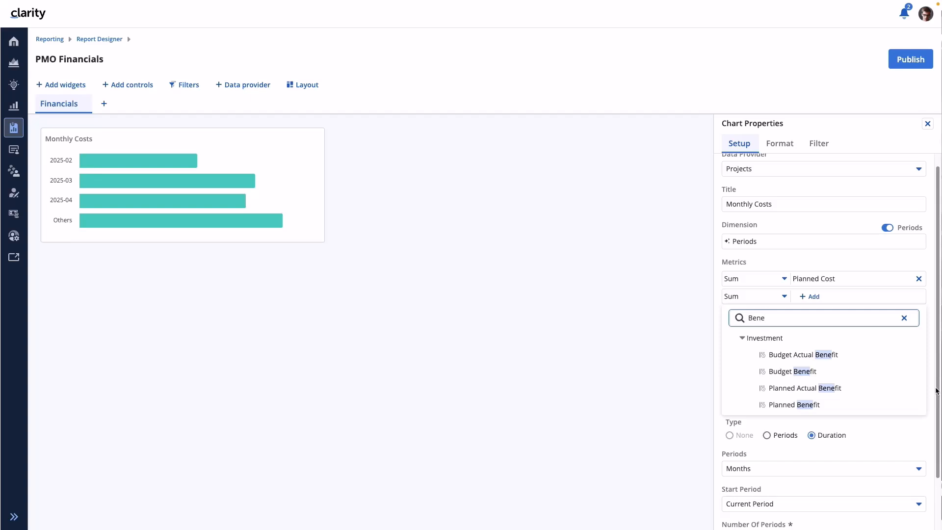
click(786, 406)
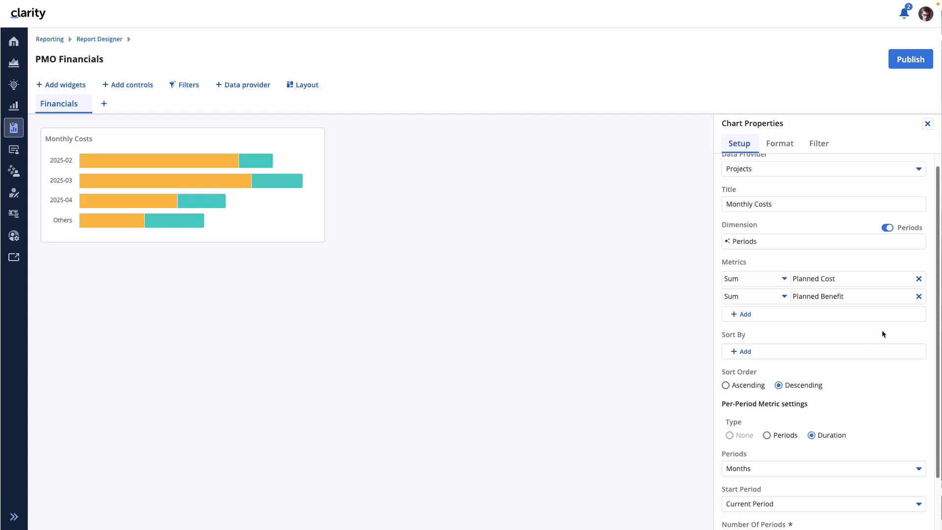
- Set the chart's number of periods to 12 in the per-period metric settings
scroll(873, 373, down, 1)
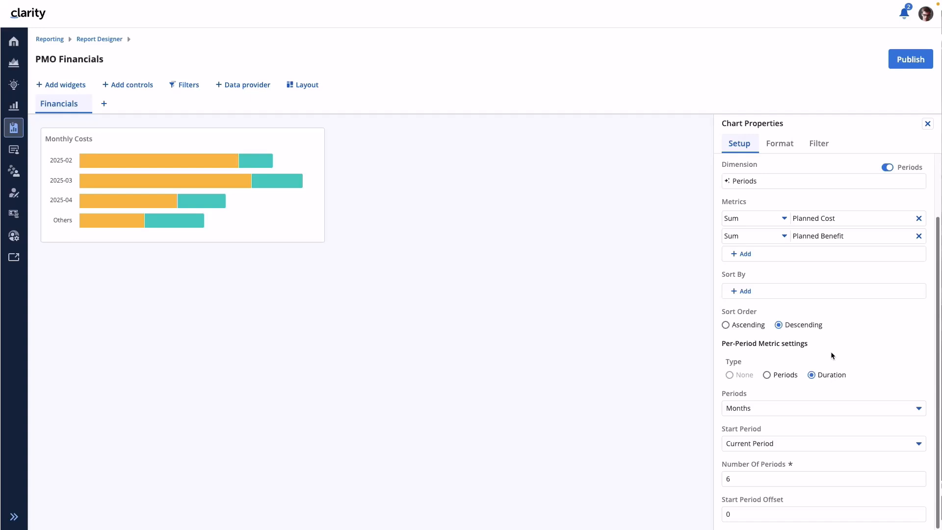
click(740, 481)
key(BackSpace)
text(12)
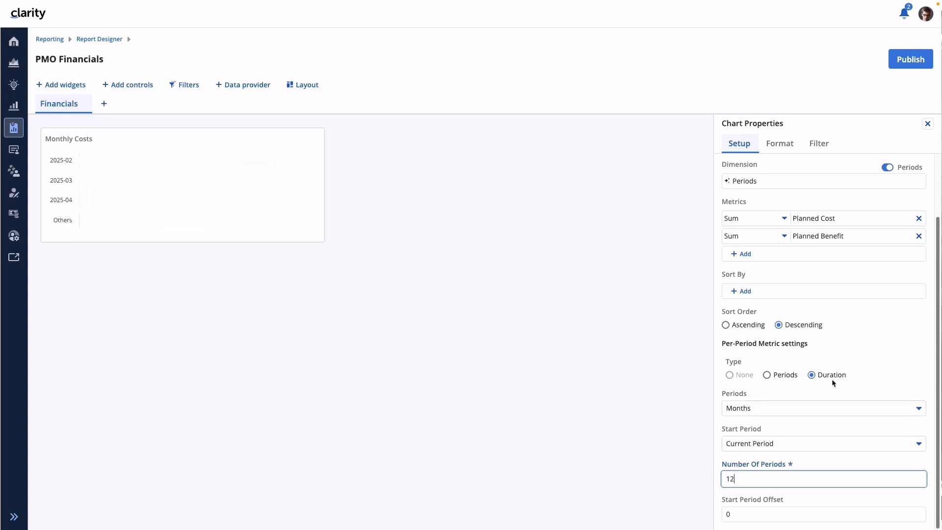
click(893, 343)
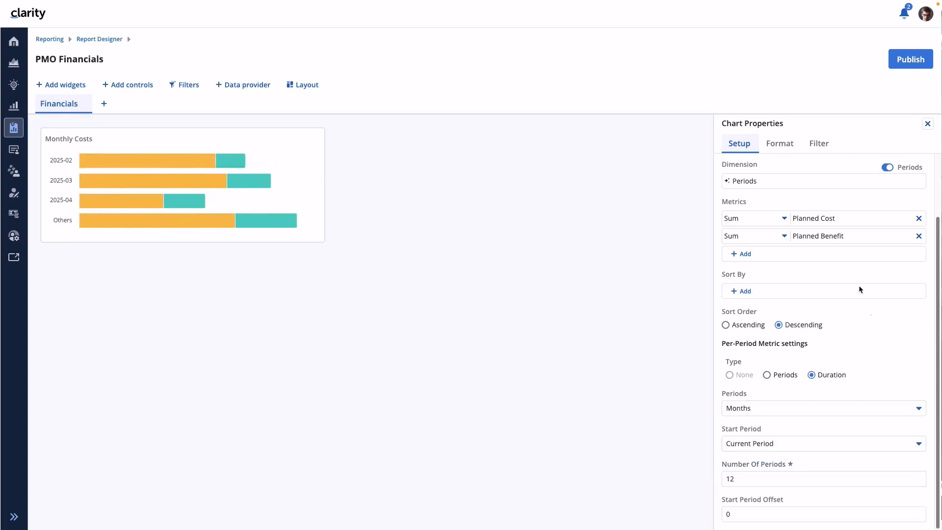
- Try the Clustered metric grouping on the Monthly Costs chart and return it to Stacked
click(784, 148)
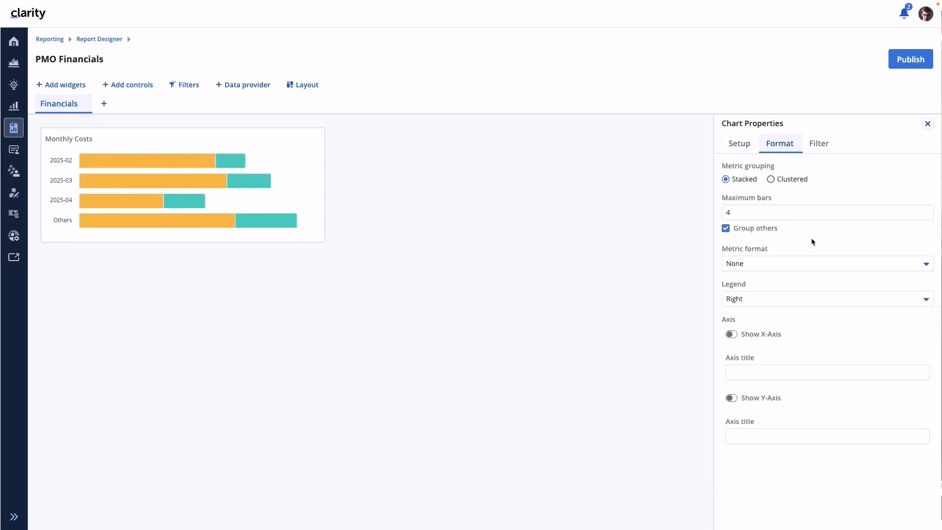
click(775, 180)
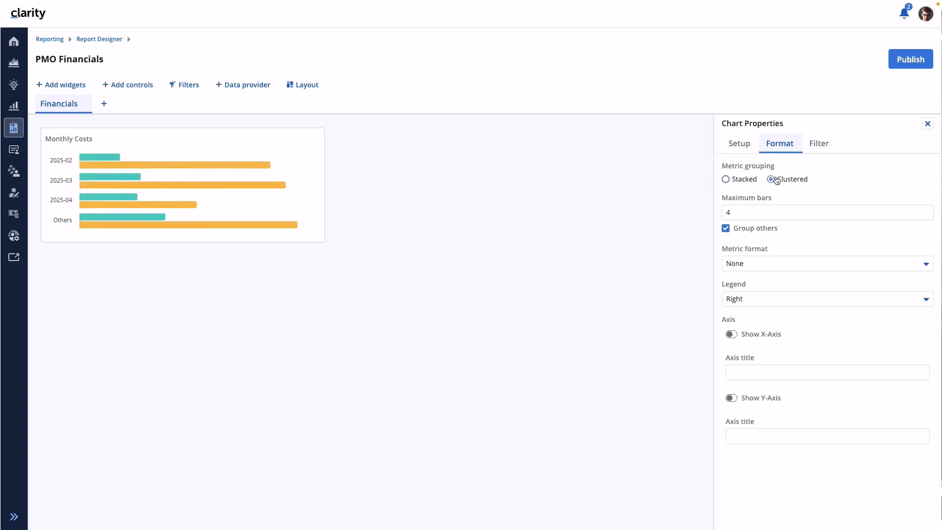
click(726, 179)
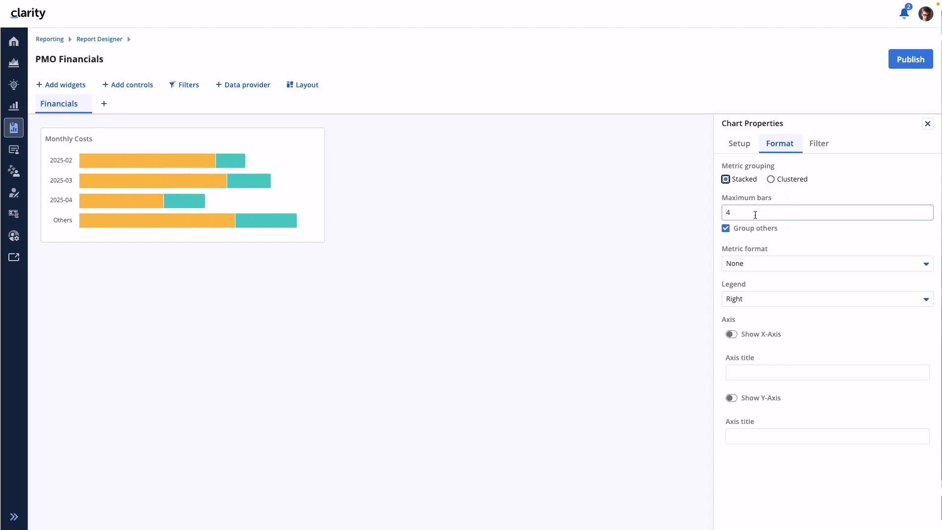
- Set the Monthly Costs chart's maximum bars to 12
drag(755, 215, 721, 211)
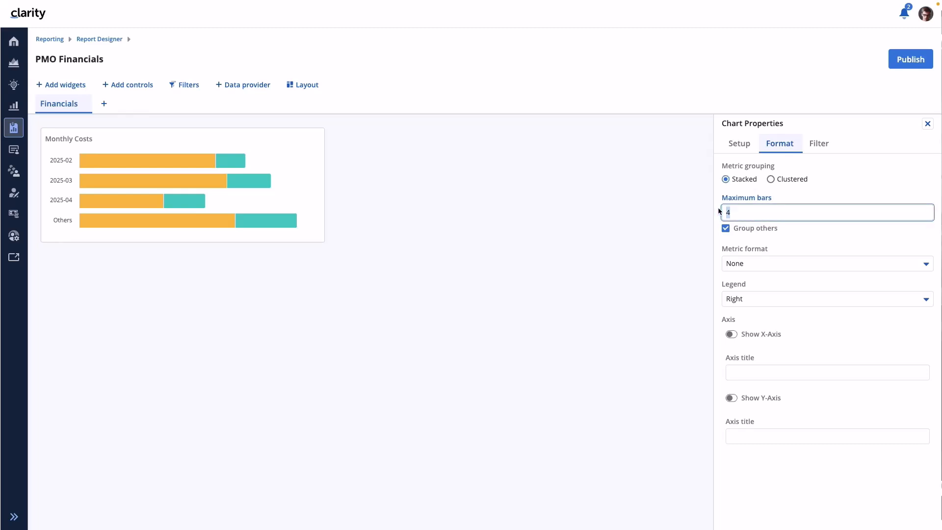
text(33)
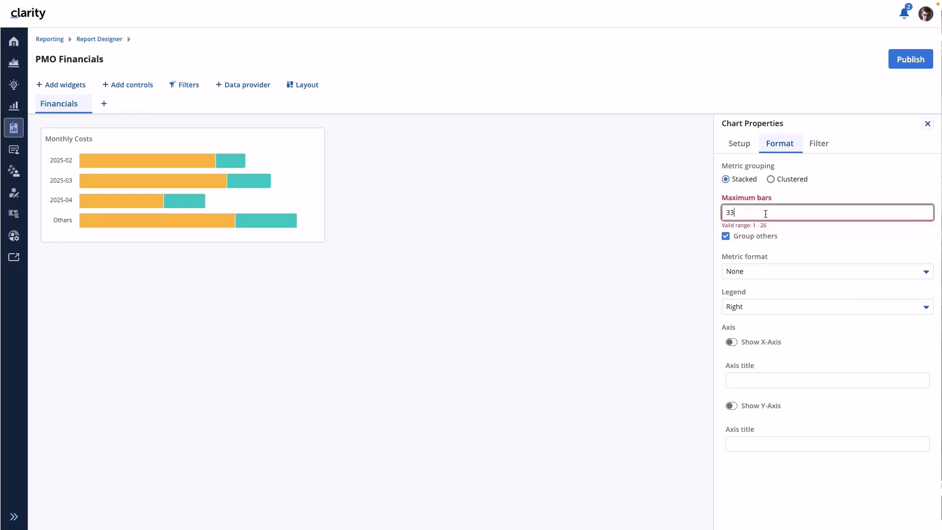
drag(744, 213, 698, 213)
text(2)
click(848, 187)
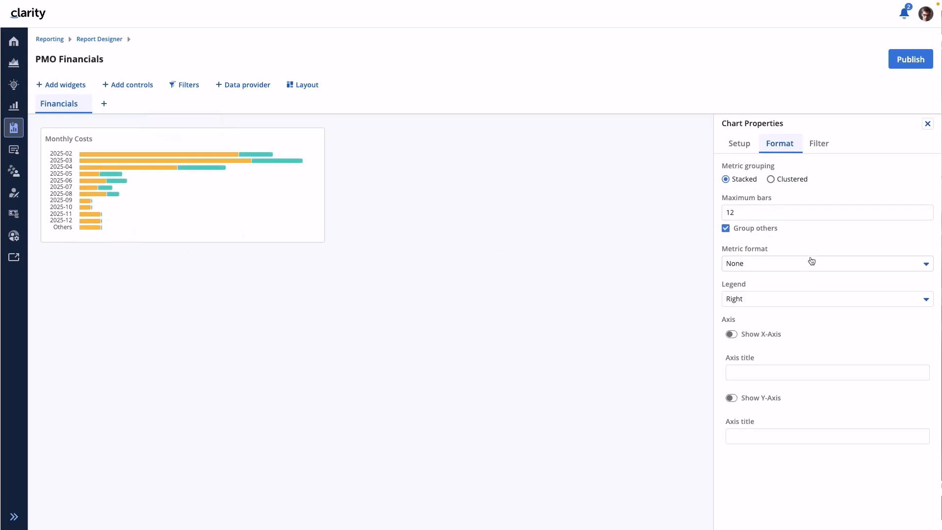
- Set the chart's metric format to Number and enlarge the Monthly Costs widget
click(803, 265)
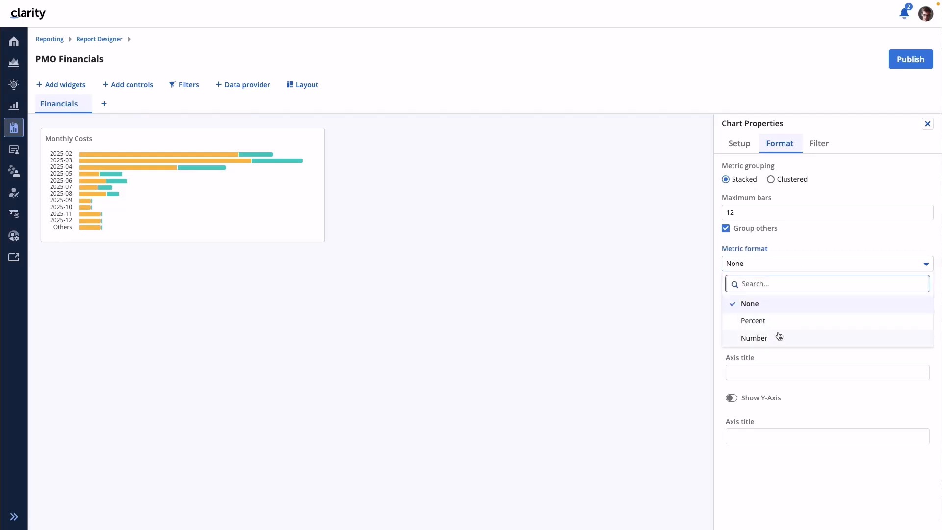
click(761, 337)
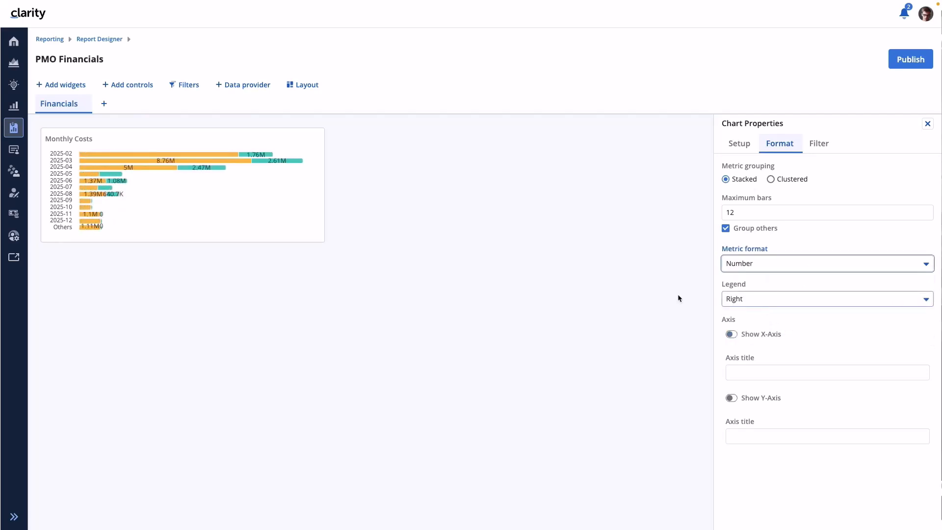
drag(322, 240, 467, 278)
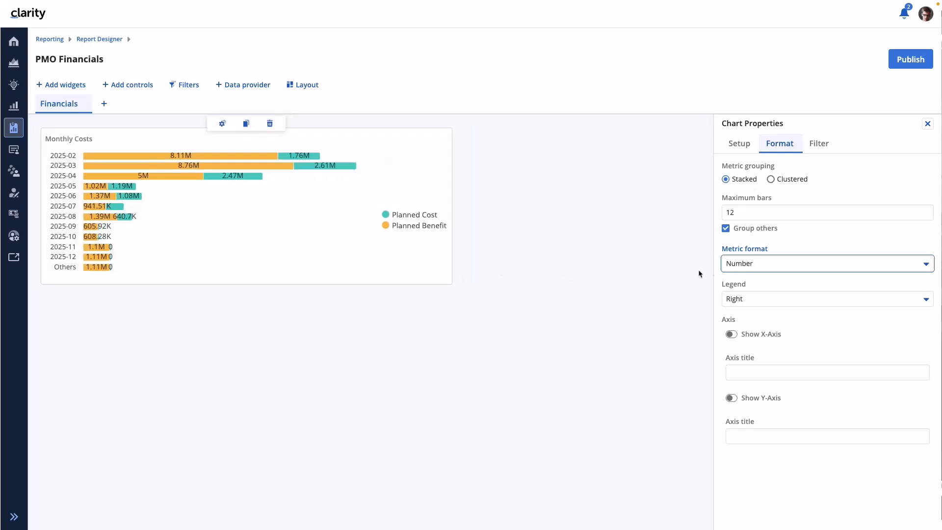
- Try the chart's legend in the Top and Bottom positions and return it to Right
click(751, 301)
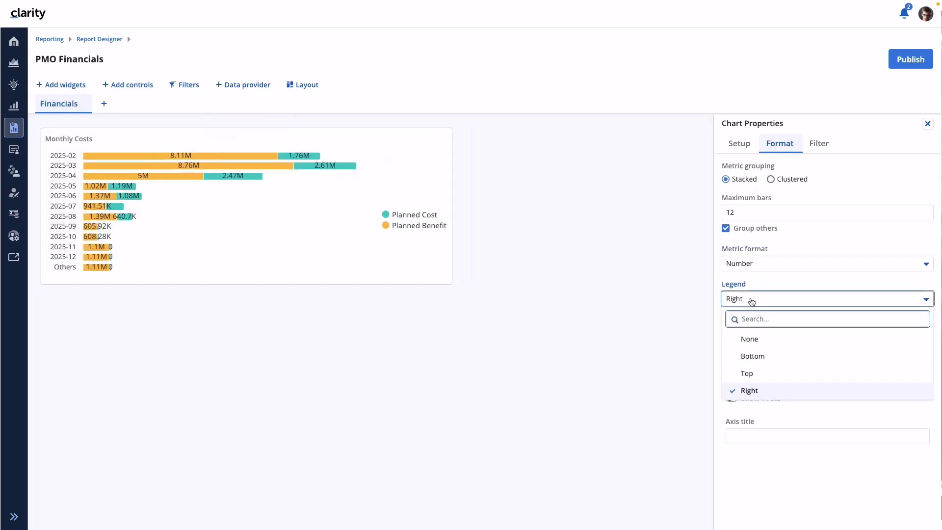
click(750, 373)
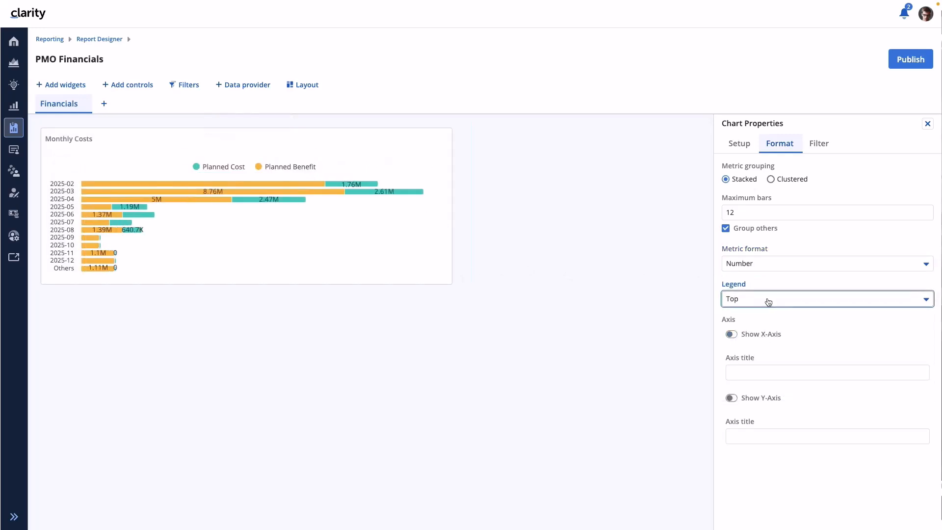
click(769, 301)
click(753, 354)
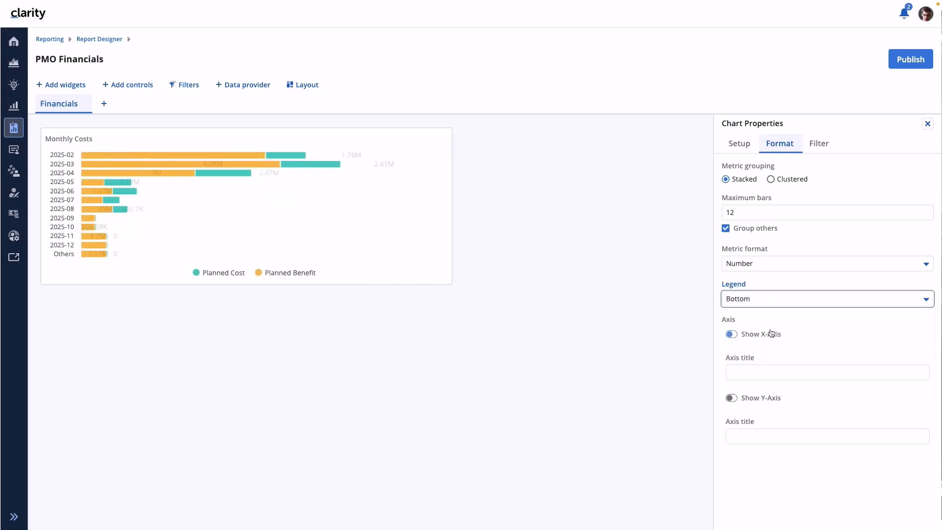
click(755, 300)
click(757, 391)
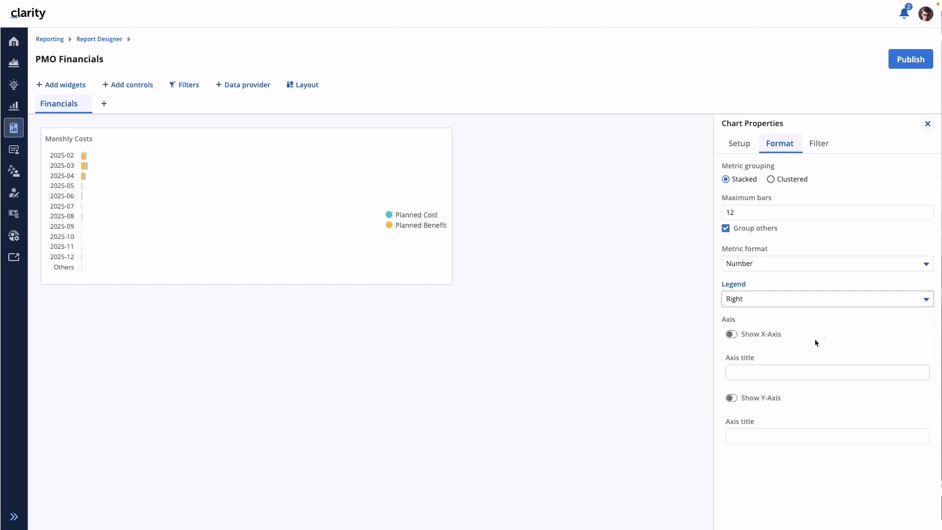
- Show both chart axes, titling the X-axis "Costs" and the Y-axis "Periods"
click(731, 334)
click(755, 374)
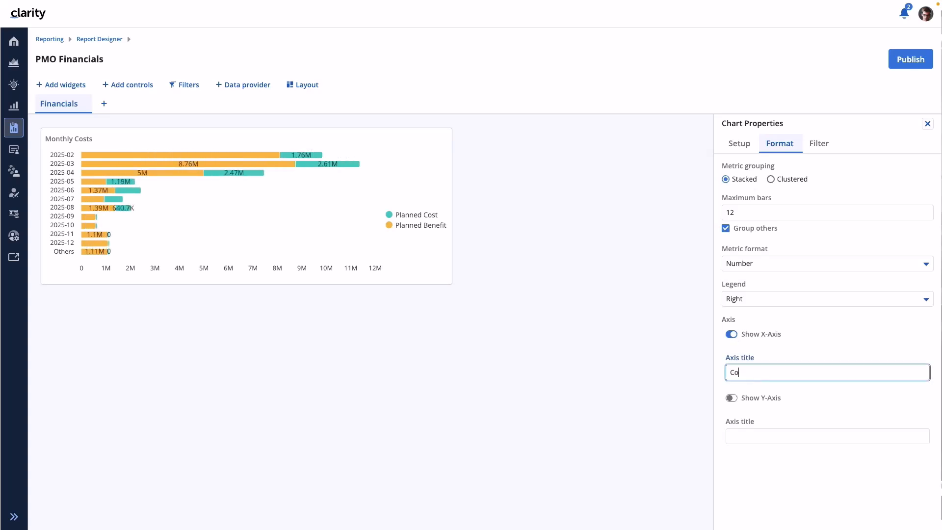
click(731, 398)
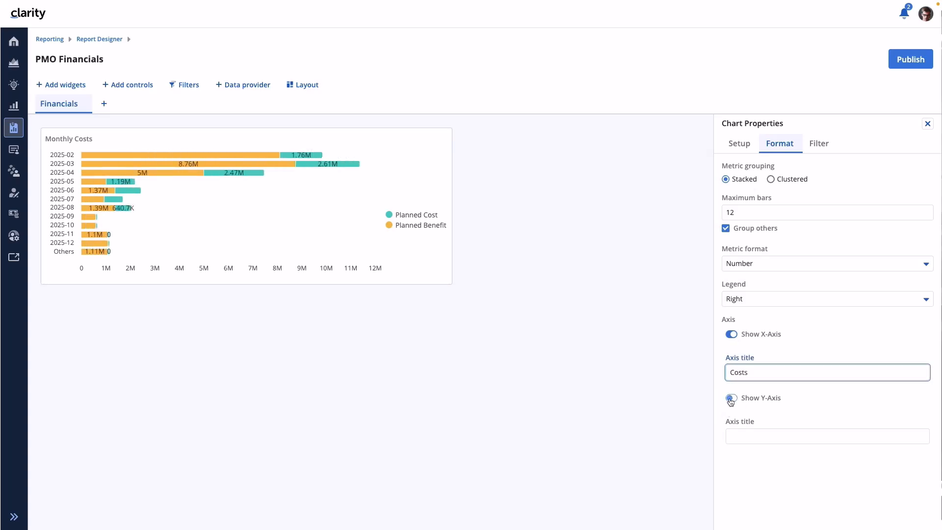
click(768, 437)
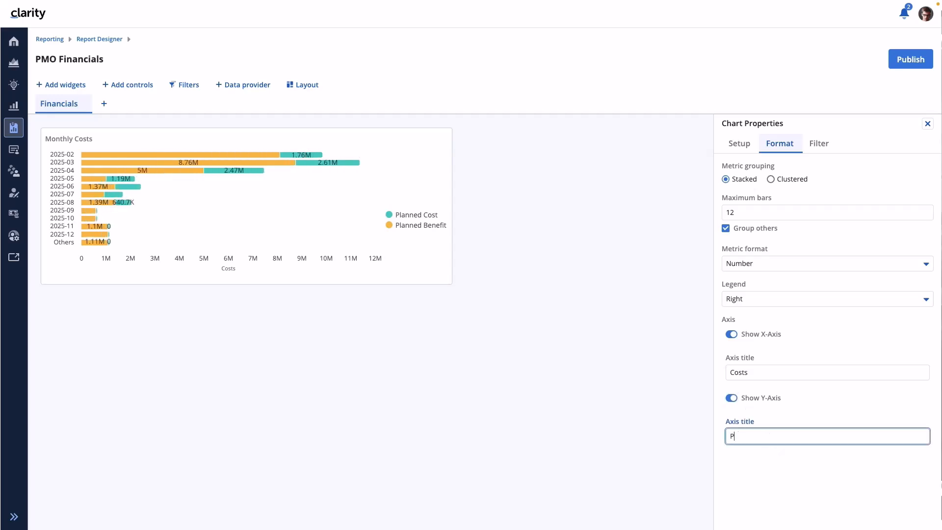
click(832, 421)
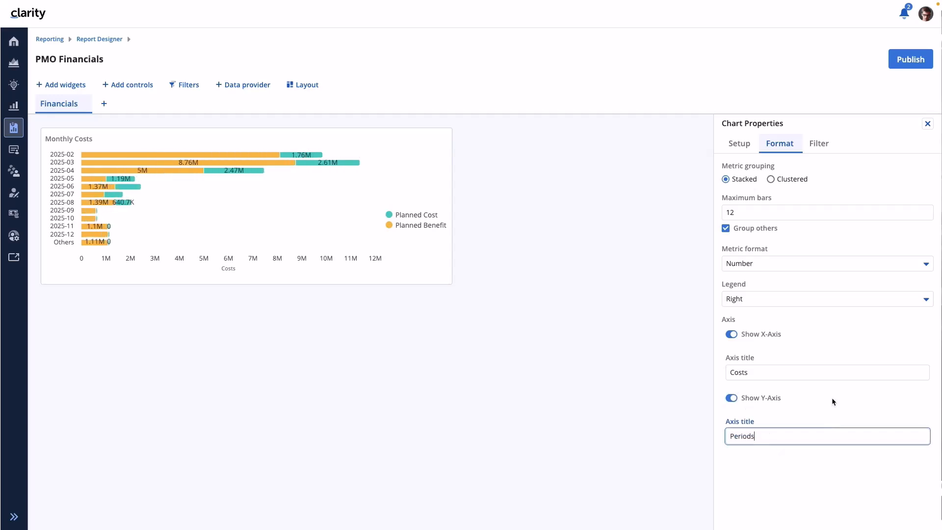
- Close the chart's properties and narrow the Monthly Costs widget to about half the page width
click(928, 124)
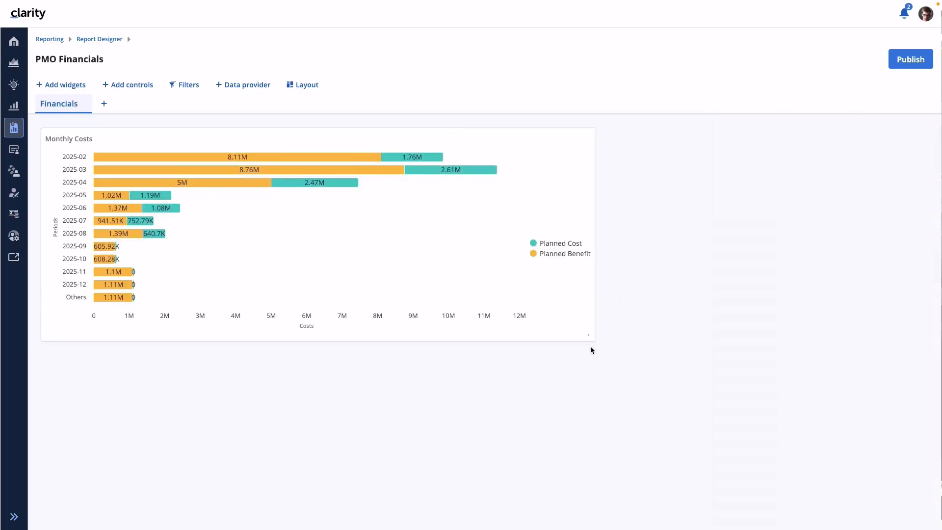
click(590, 330)
drag(592, 338, 476, 263)
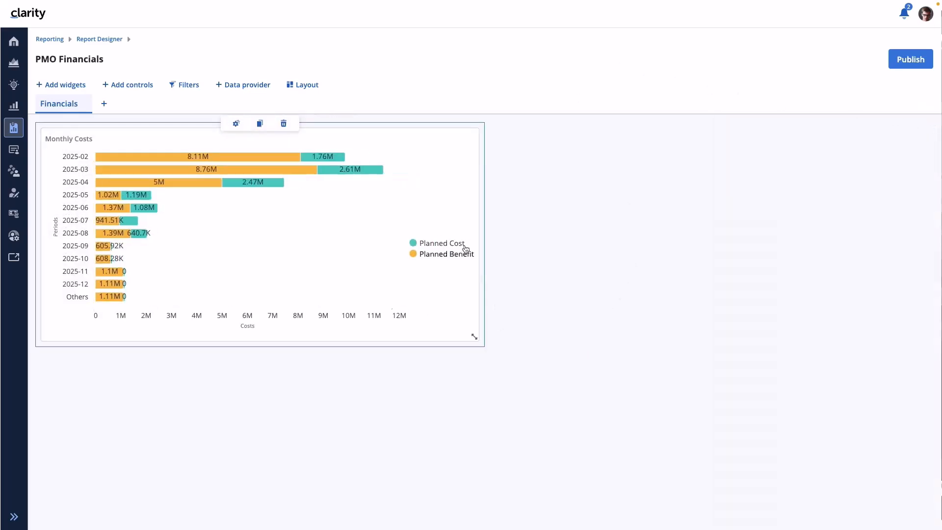
double_click(355, 128)
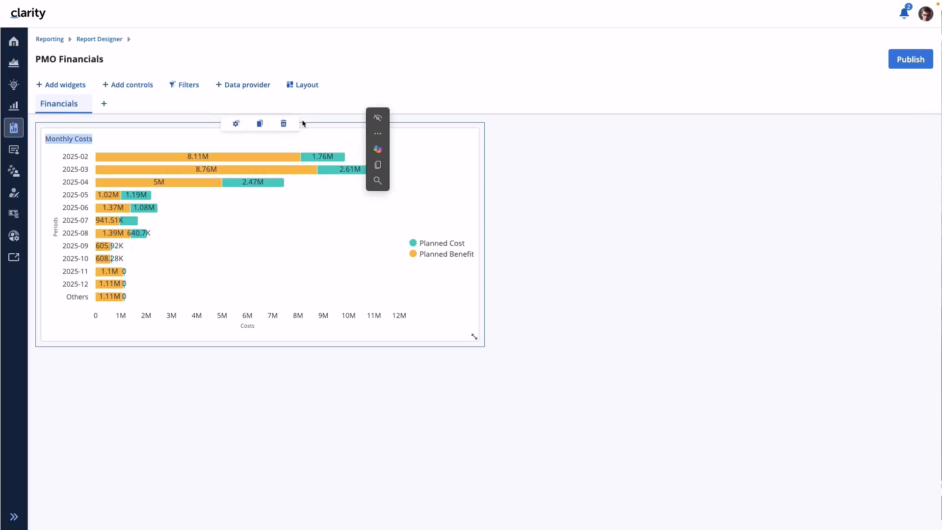
- Add a table widget beside the chart, using the Investments data provider and the title "Investments"
click(68, 86)
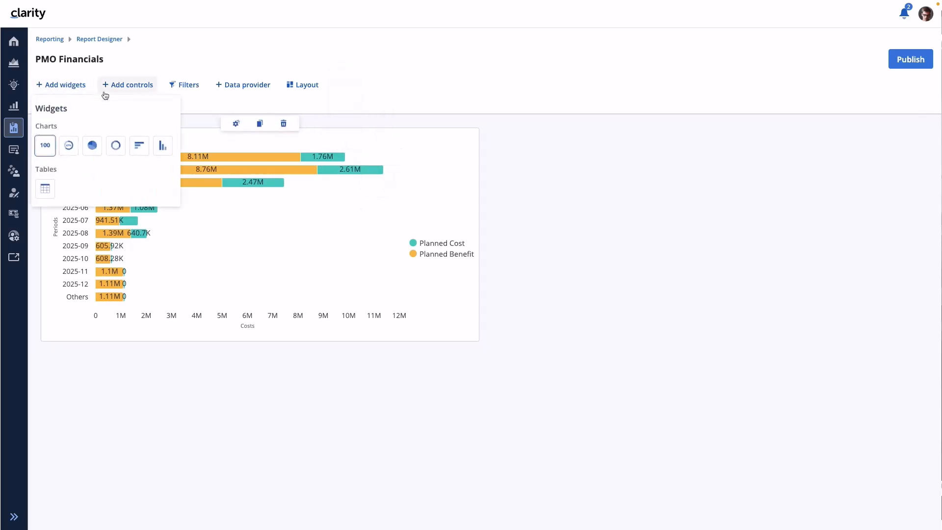
click(46, 186)
mouse_move(552, 136)
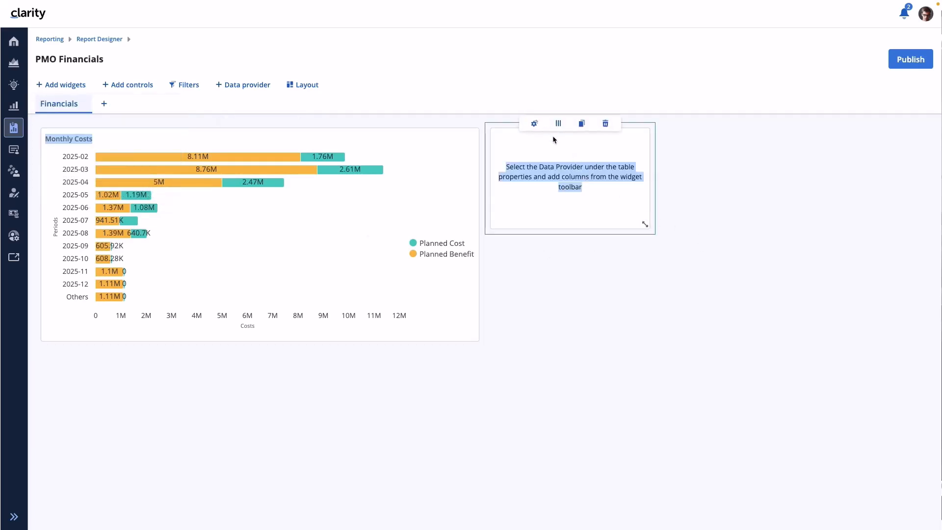
click(535, 124)
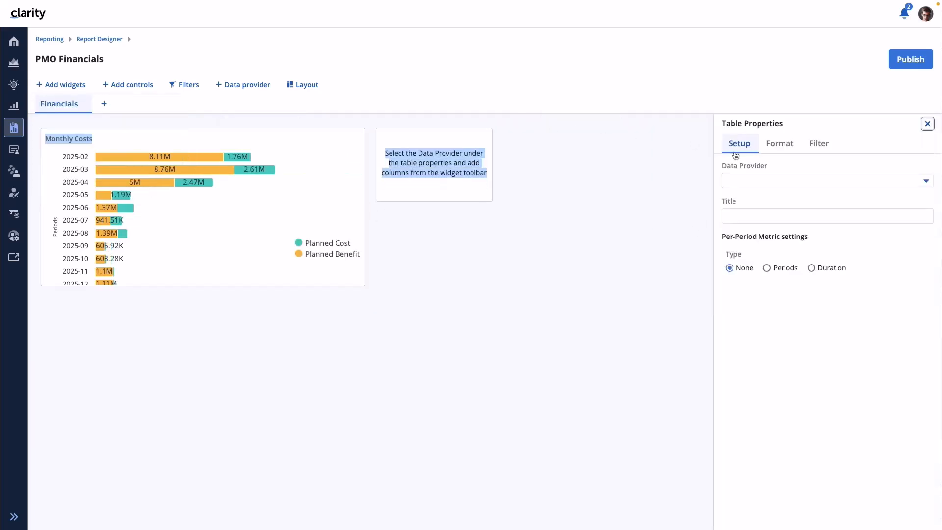
click(785, 180)
click(764, 223)
click(757, 216)
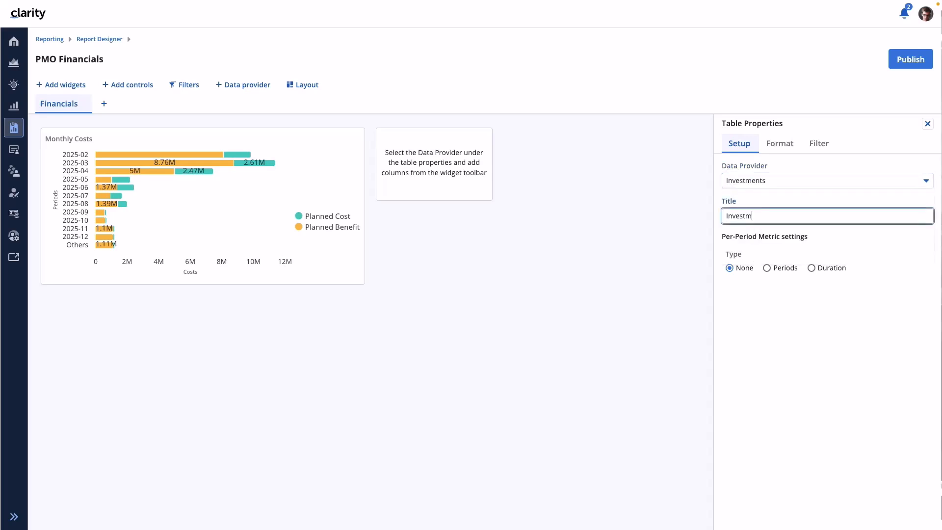
- Set the Investments table's per-period type to Duration with 12 periods and enlarge the table to match the chart's height
click(812, 268)
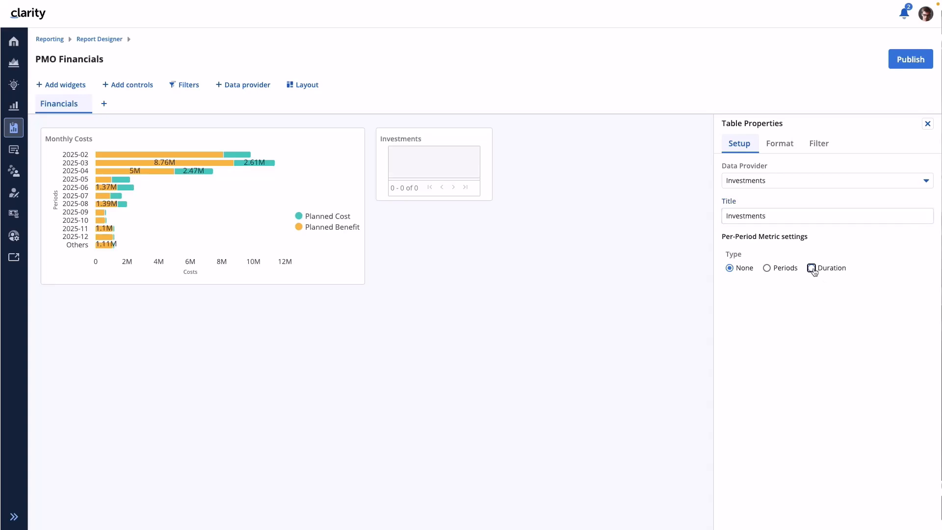
click(726, 372)
text(12)
click(821, 399)
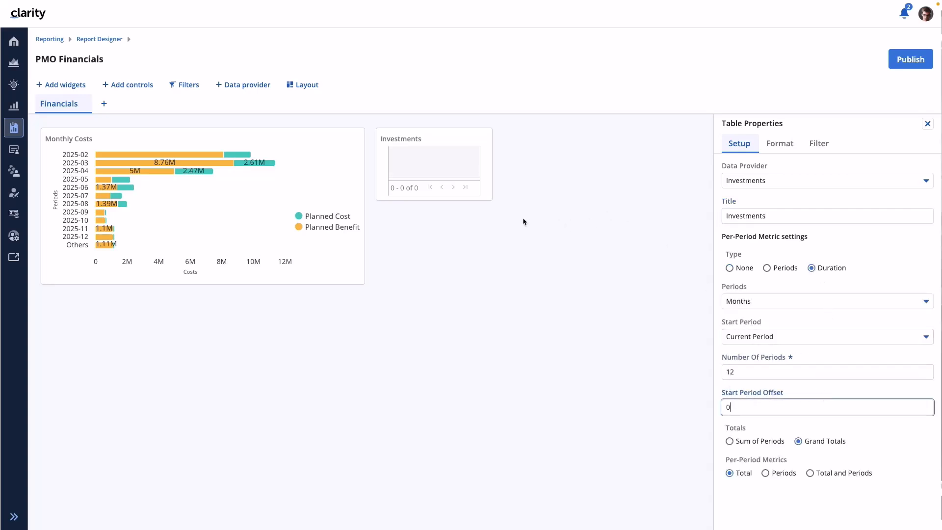
drag(491, 202, 647, 284)
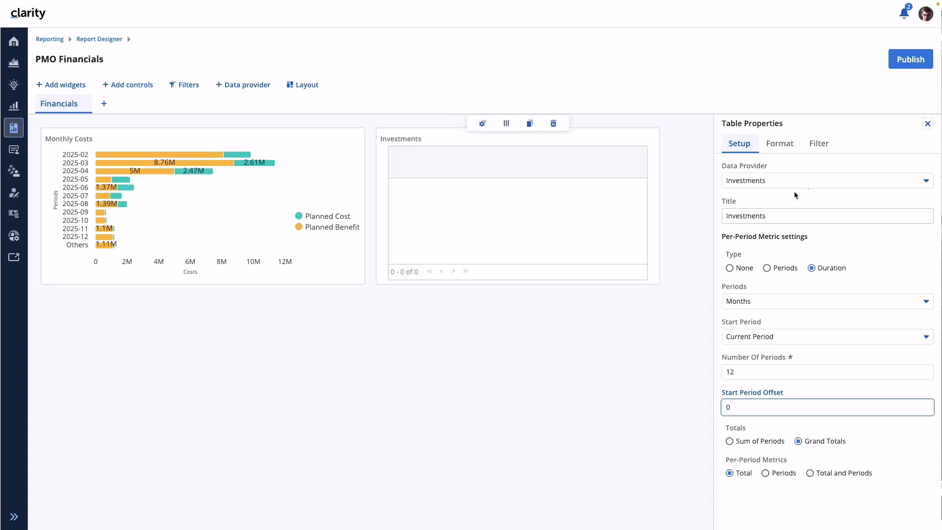
click(928, 124)
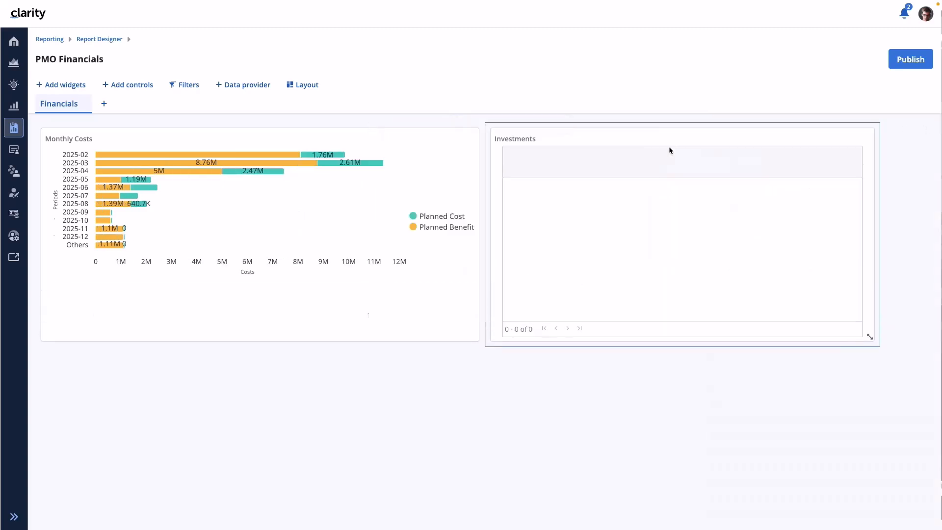
- Add the Name and Investment Type columns to the Investments table
mouse_move(672, 129)
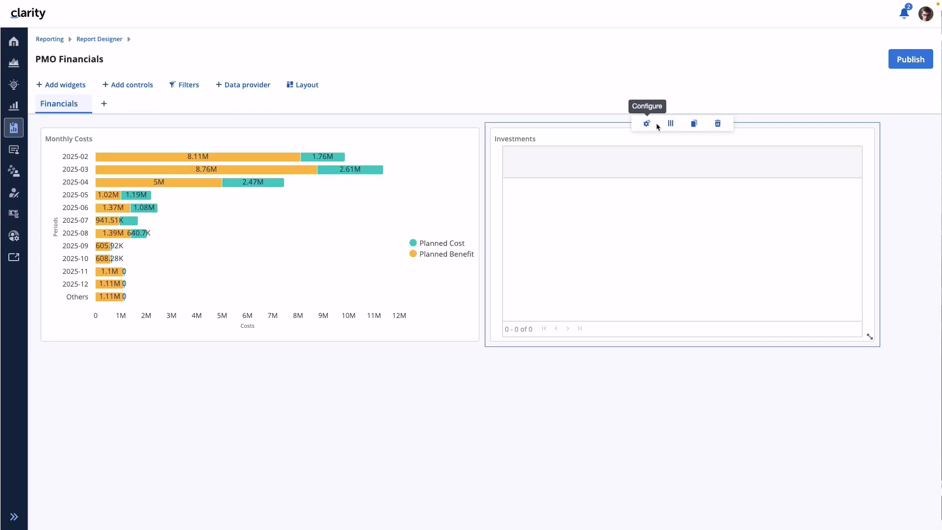
click(672, 123)
text(Name)
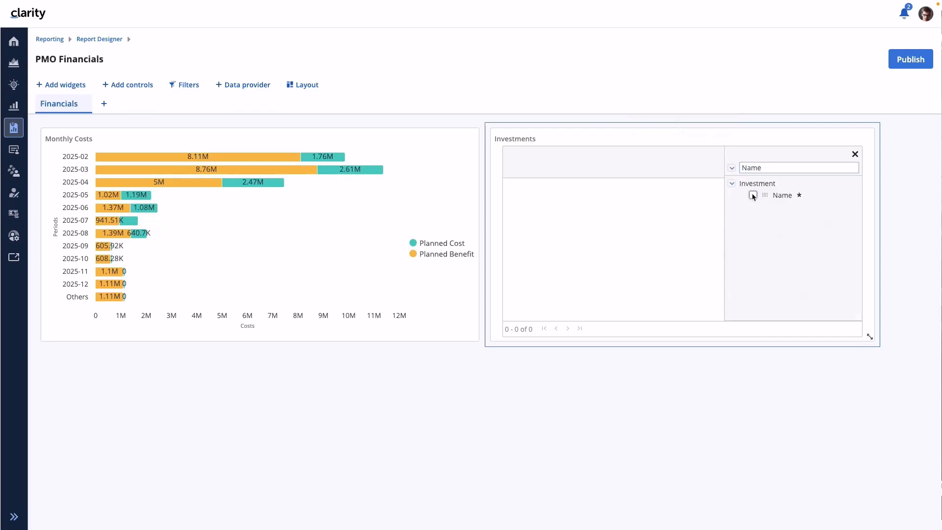
click(752, 195)
key(BackSpace)
text(Investment Ty)
drag(763, 195, 658, 174)
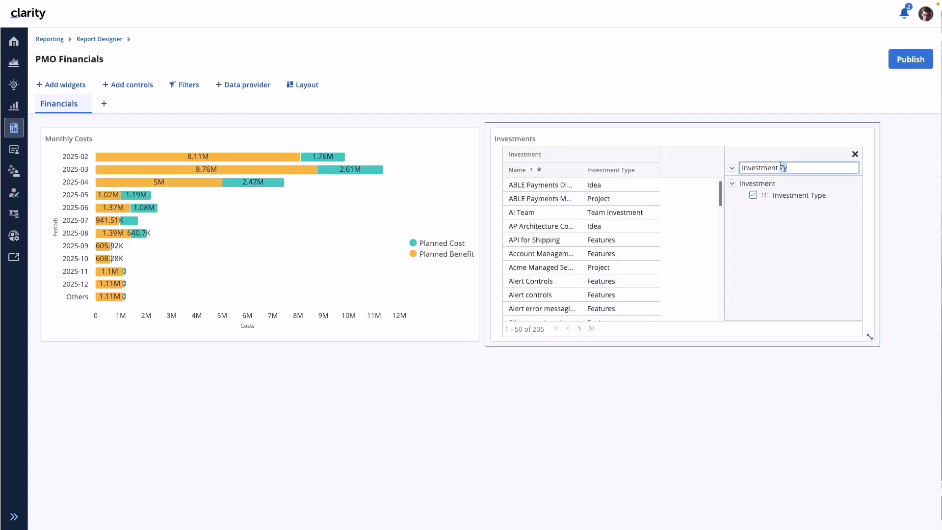
- Add the Planned Cost, Planned Capital Cost and Planned Operating Cost columns and widen the Investments table to fill the page width
drag(788, 168, 723, 162)
text(Planne)
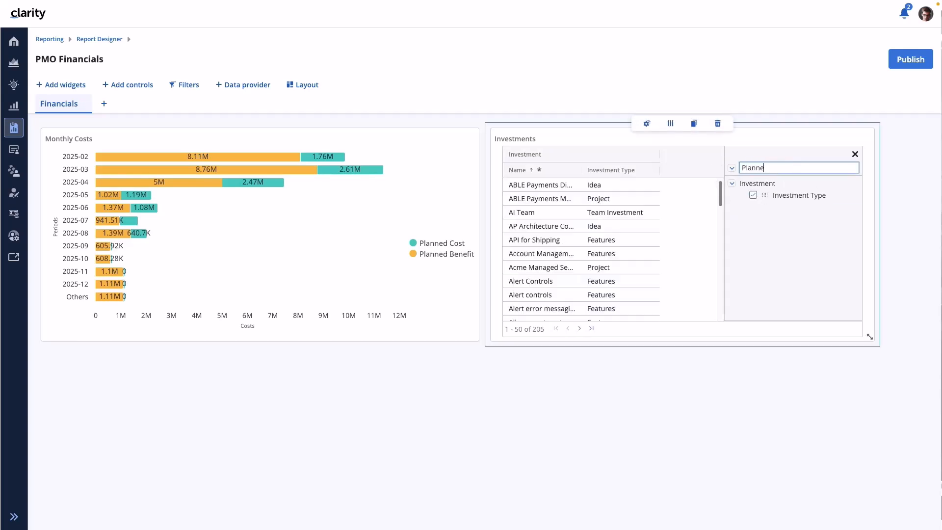
text(d)
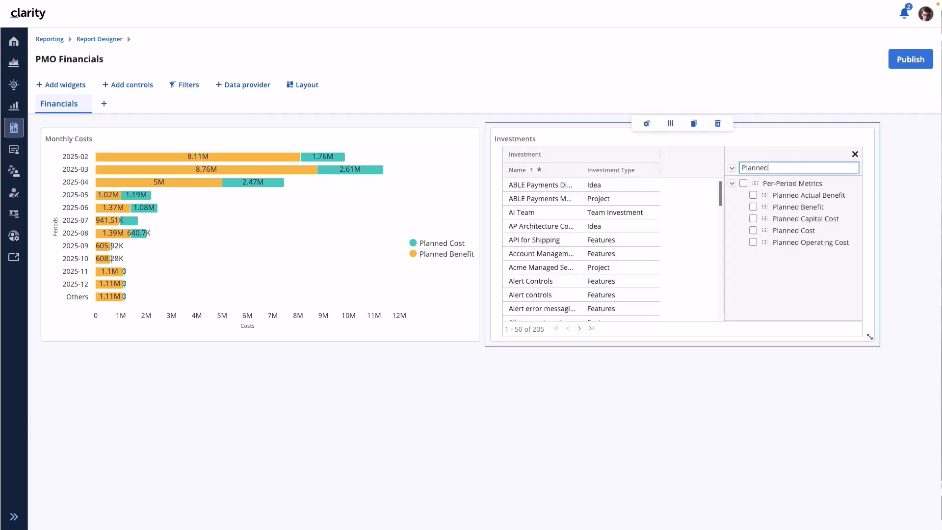
click(753, 230)
click(754, 231)
click(753, 242)
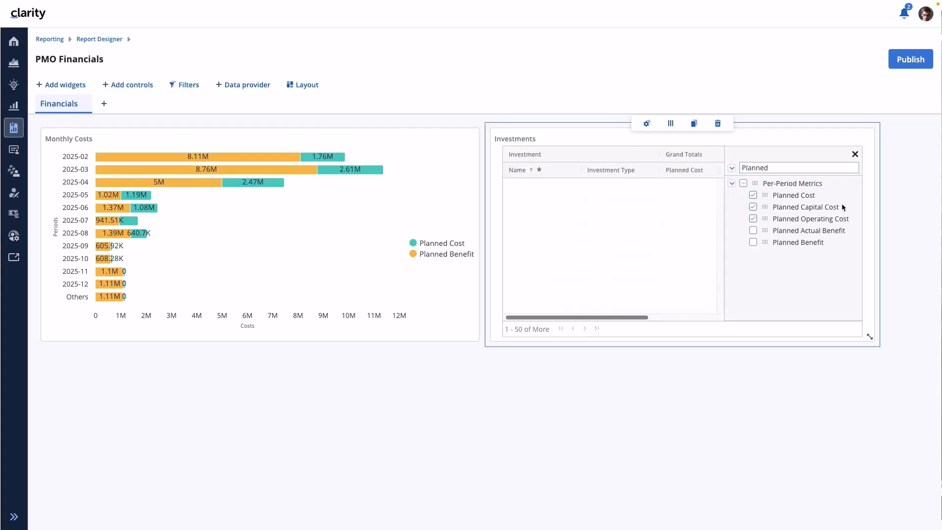
click(855, 155)
drag(869, 337, 925, 340)
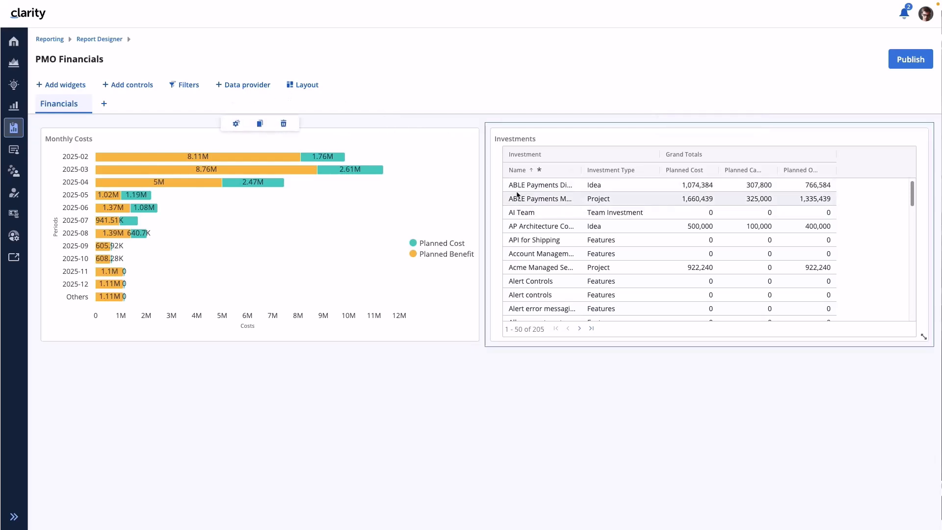
- Add a report-level filter limiting Investment Type to Idea and Project, and apply it
click(191, 85)
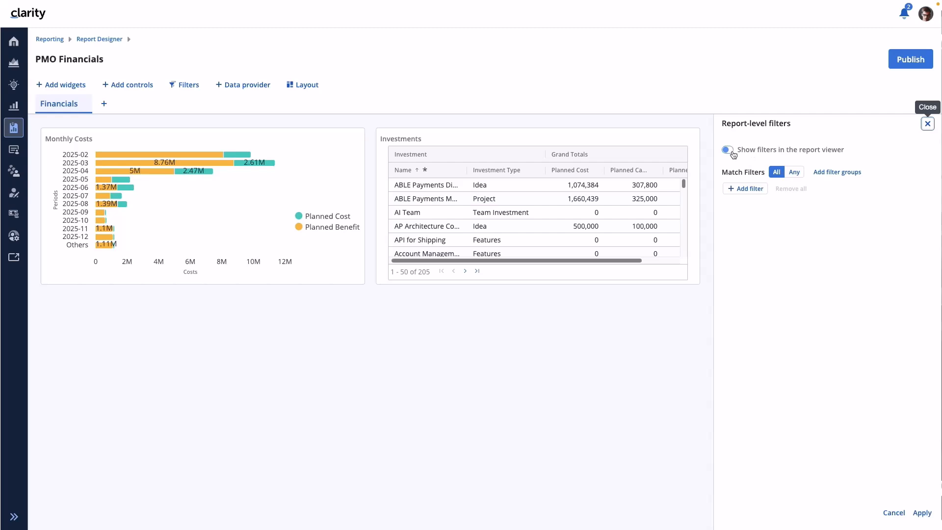
click(742, 190)
text(Investme)
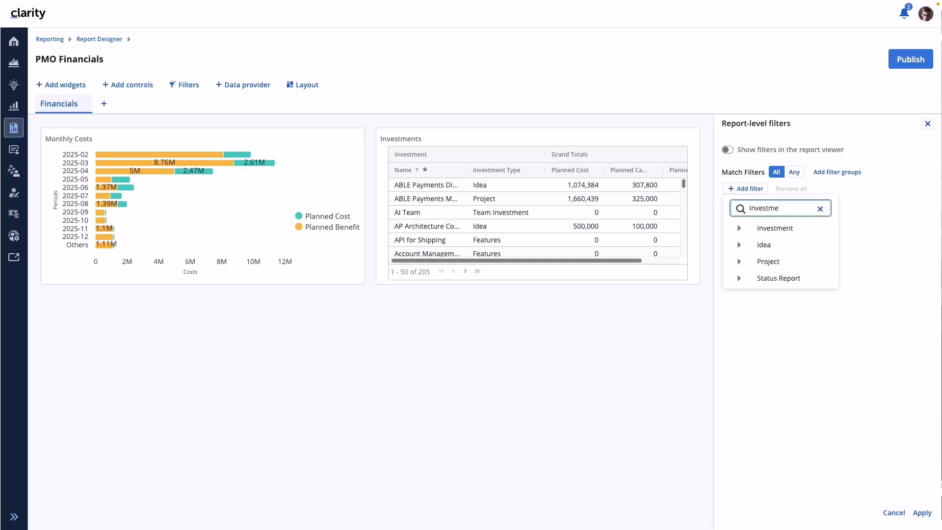
text(t)
key(BackSpace)
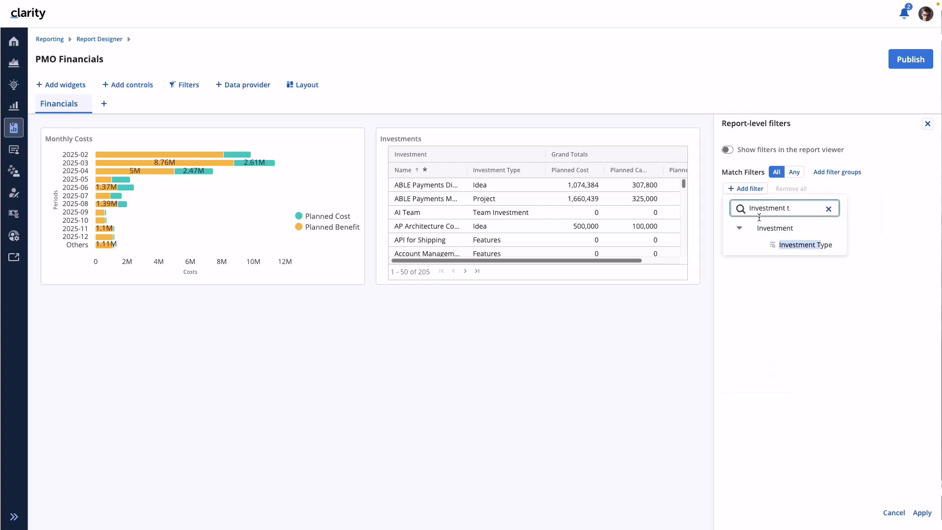
click(790, 249)
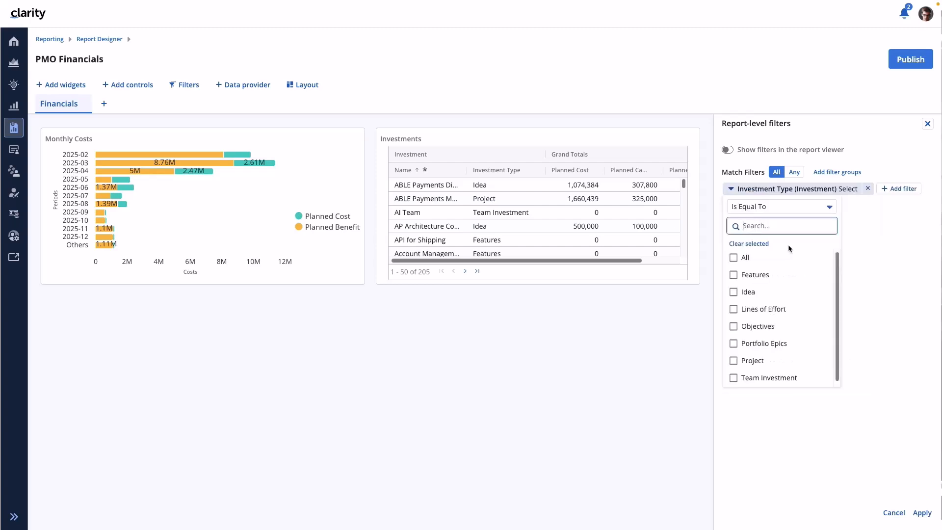
click(737, 294)
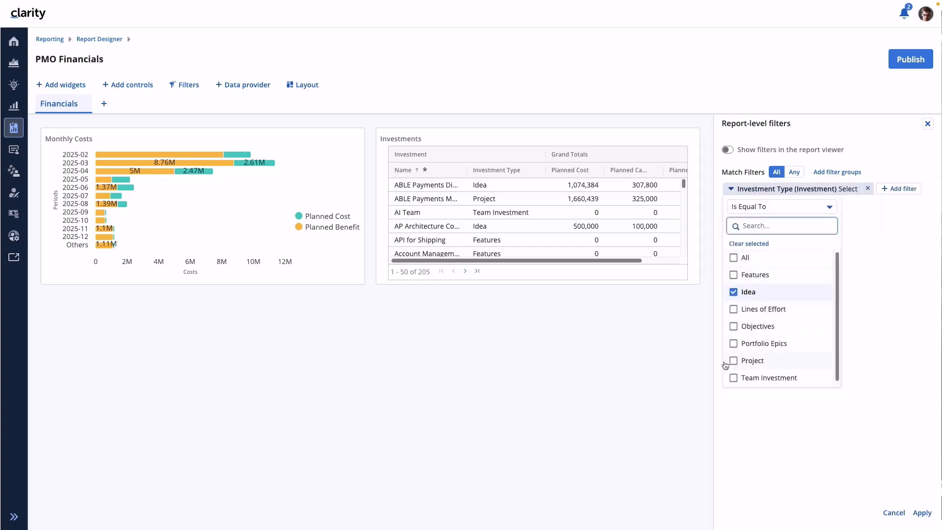
click(734, 360)
click(921, 514)
click(928, 123)
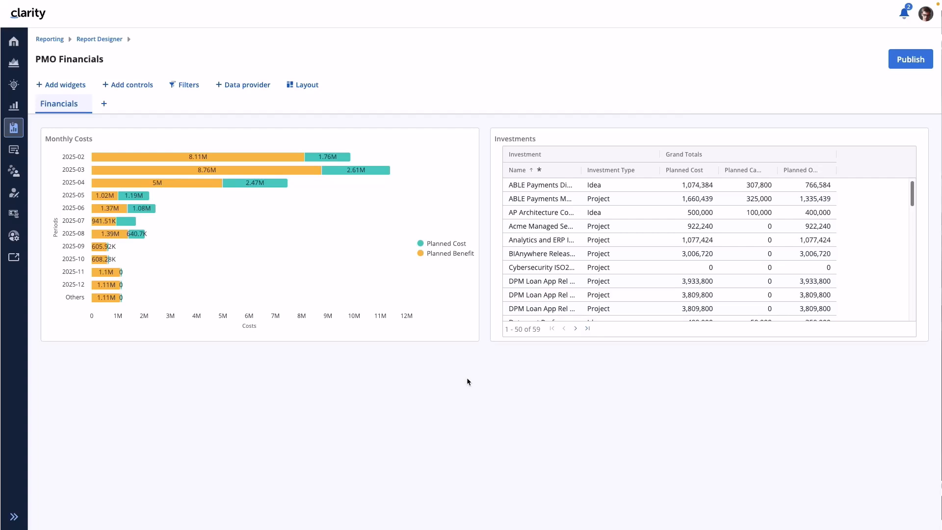
- Add an attribute container, place it above the Monthly Costs chart and widen it
click(134, 88)
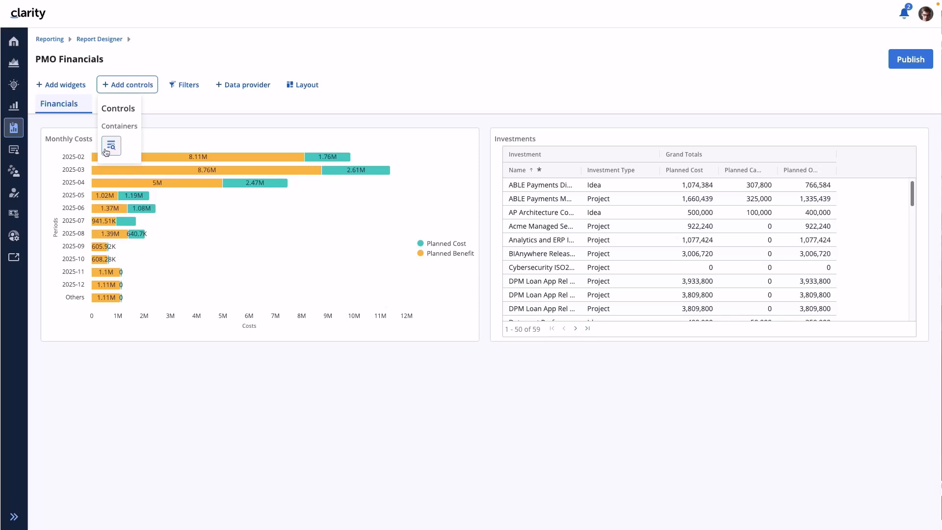
click(112, 146)
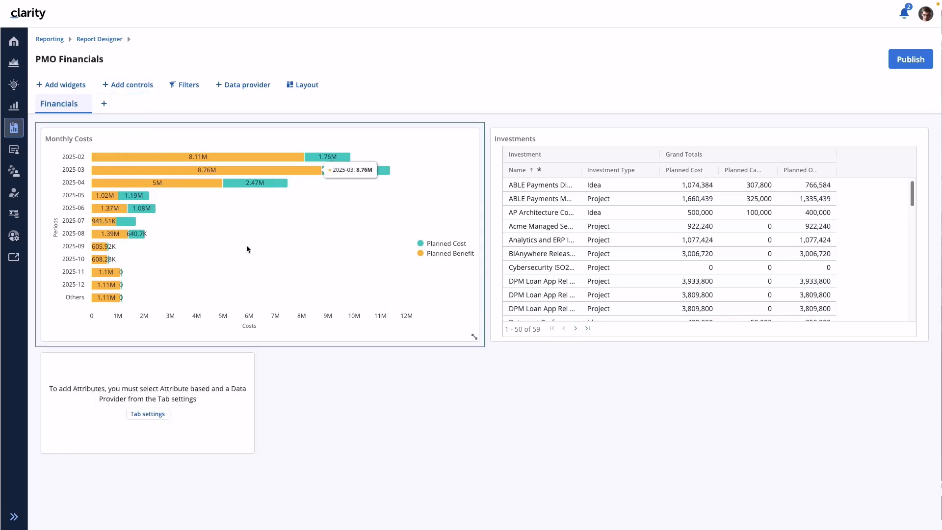
drag(192, 369, 173, 154)
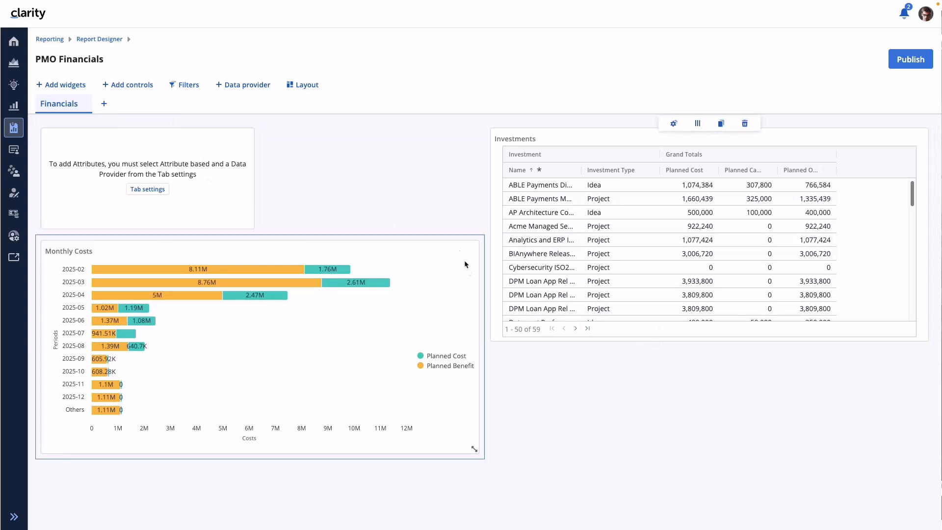
drag(250, 224, 371, 229)
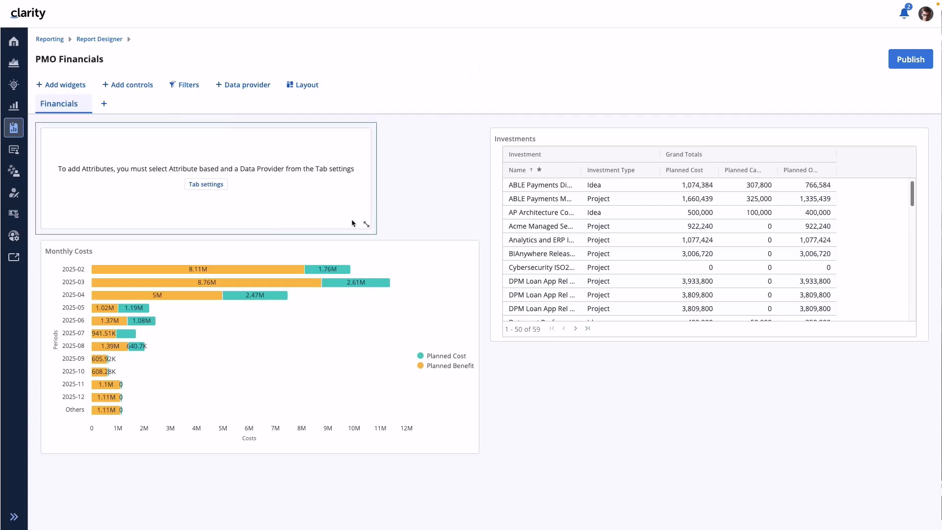
mouse_move(293, 161)
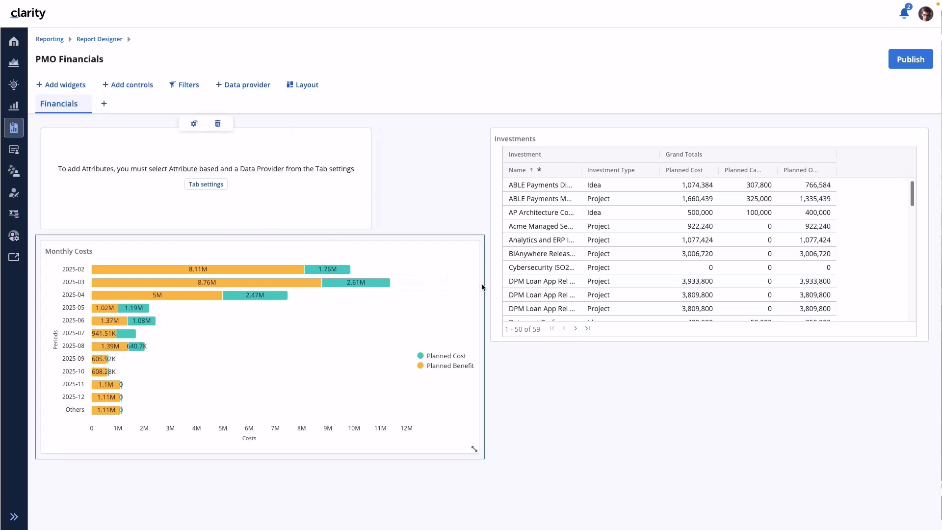
- Change the tab's report type to Attribute based with the Investments data provider, accepting the deletion of existing attribute containers
click(206, 185)
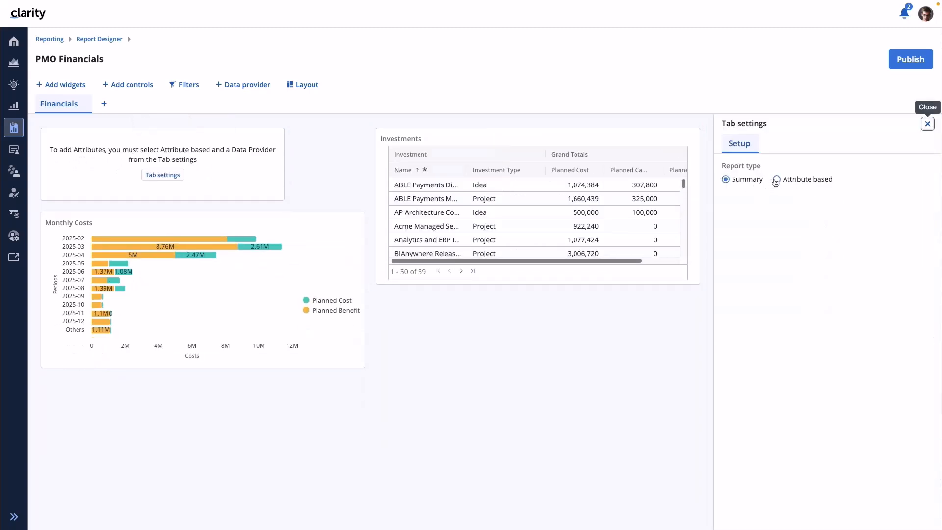
click(776, 180)
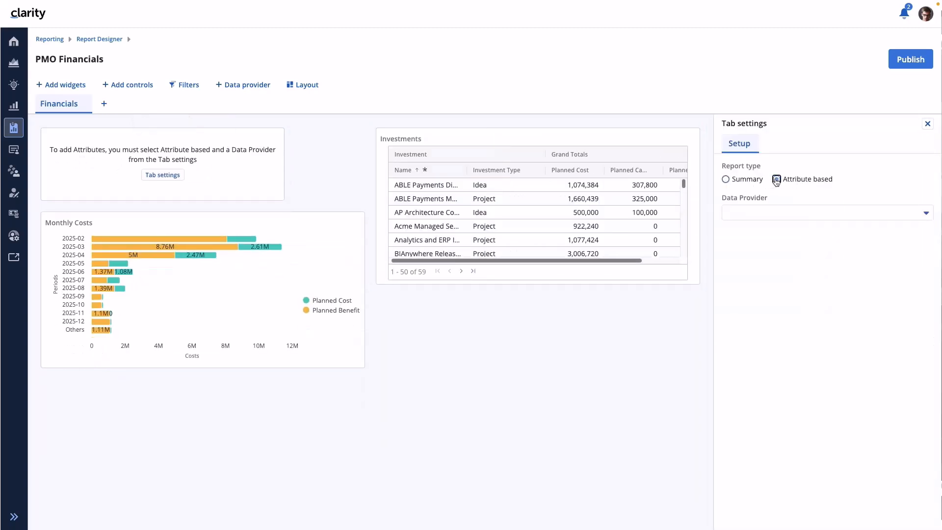
click(823, 216)
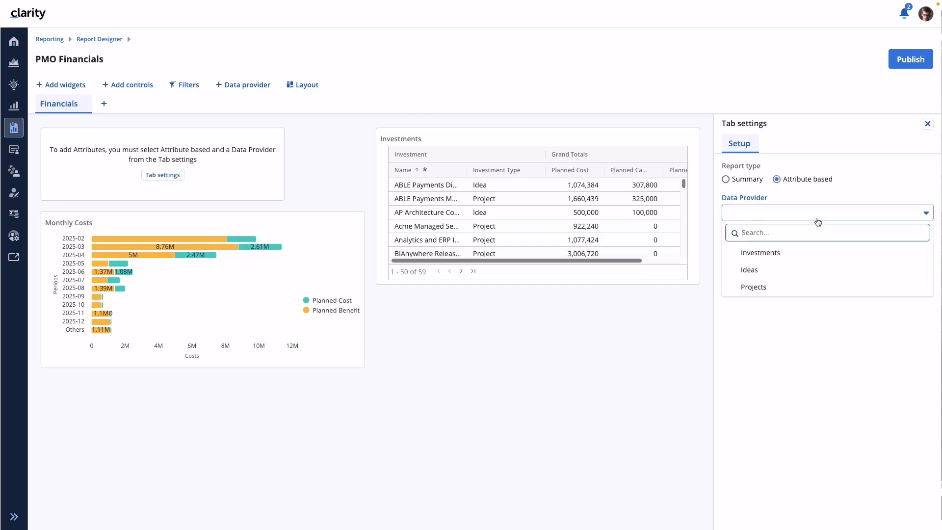
click(779, 255)
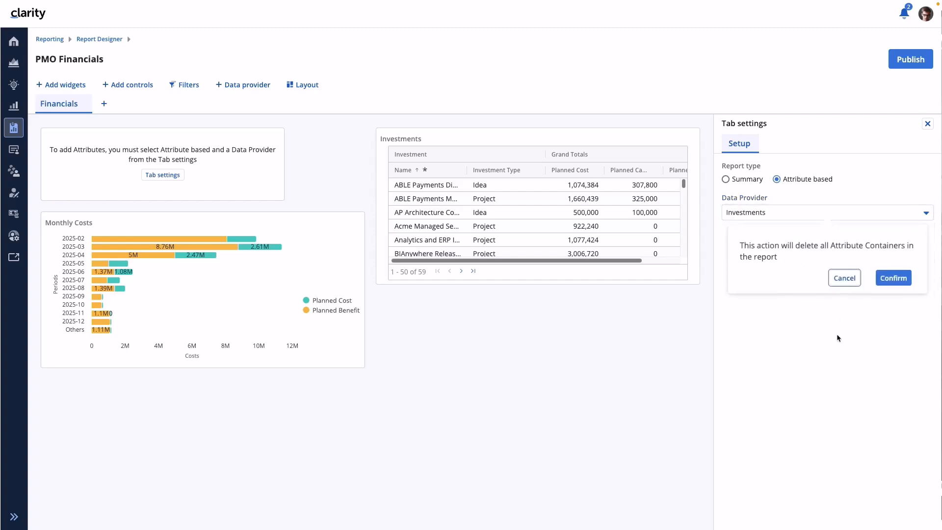
click(901, 283)
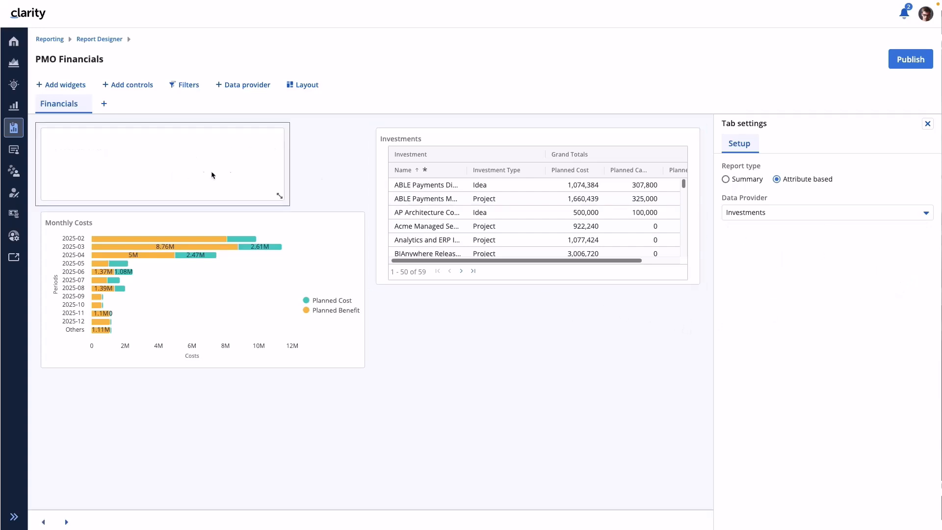
- Widen the attribute container to match the Monthly Costs chart and add the investment Name attribute to it
click(151, 122)
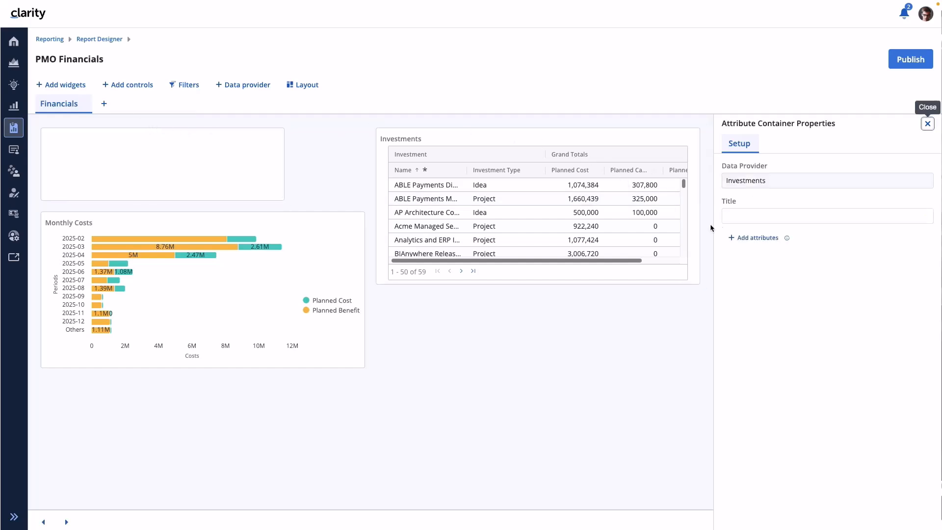
drag(280, 198, 362, 196)
click(757, 237)
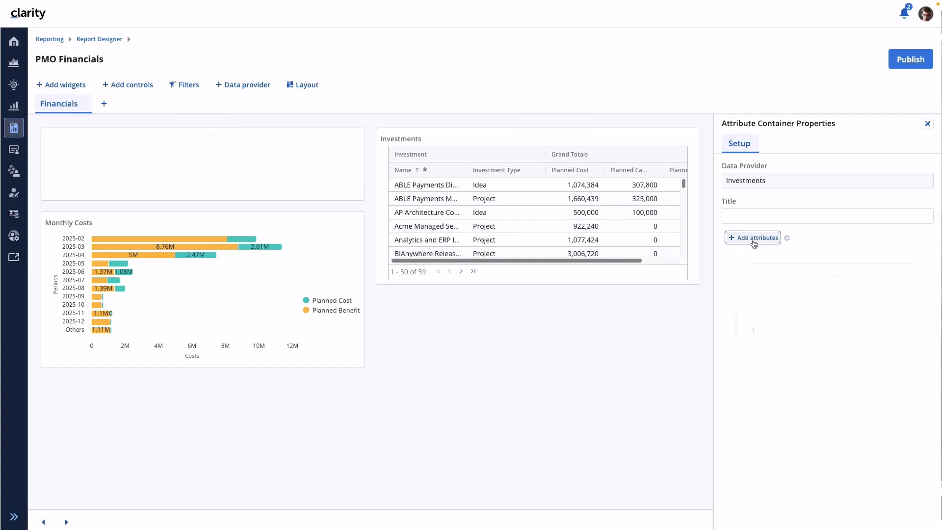
click(748, 265)
text(Name)
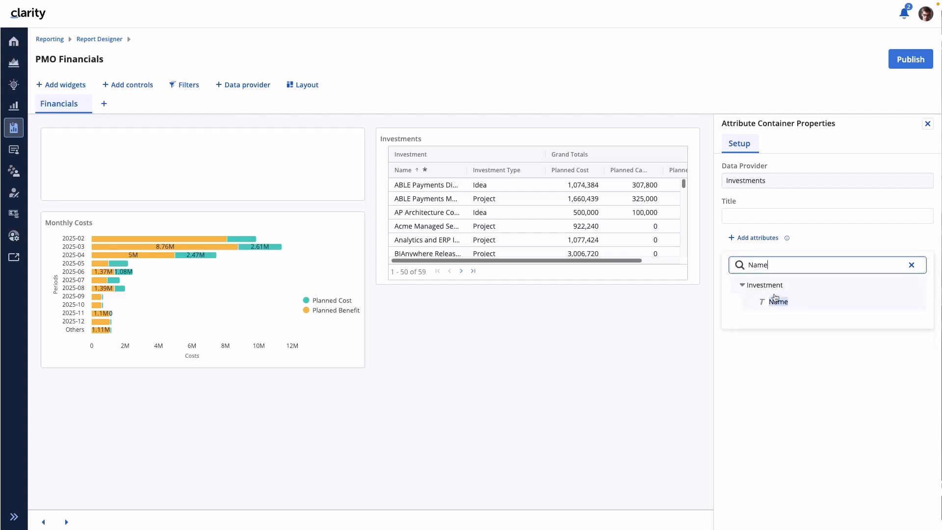
drag(777, 297, 162, 168)
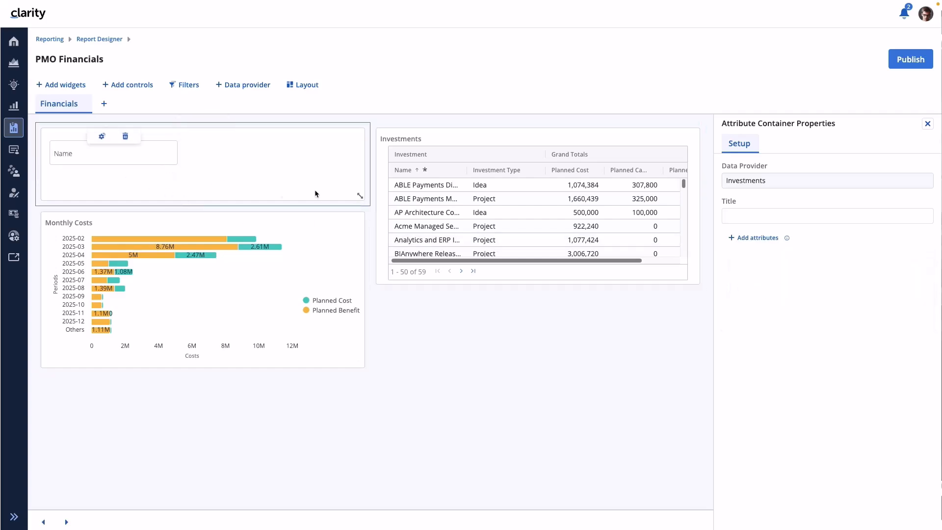
- Add the investment Manager attribute beside Name and enlarge both attributes so their values fit
click(759, 237)
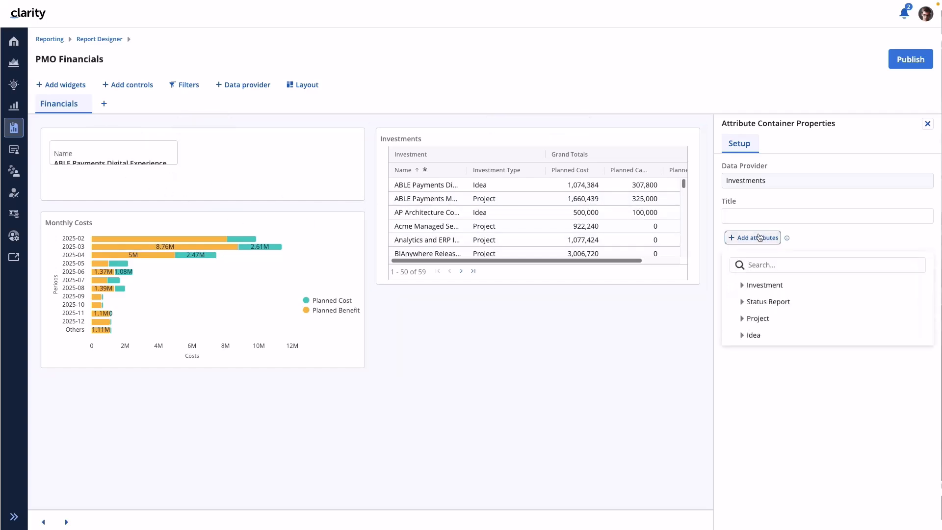
click(781, 264)
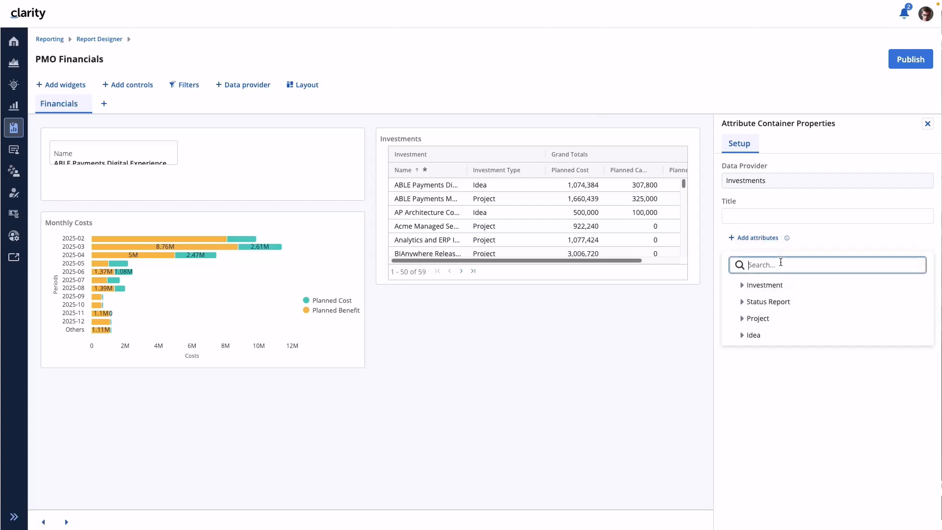
text(Manag)
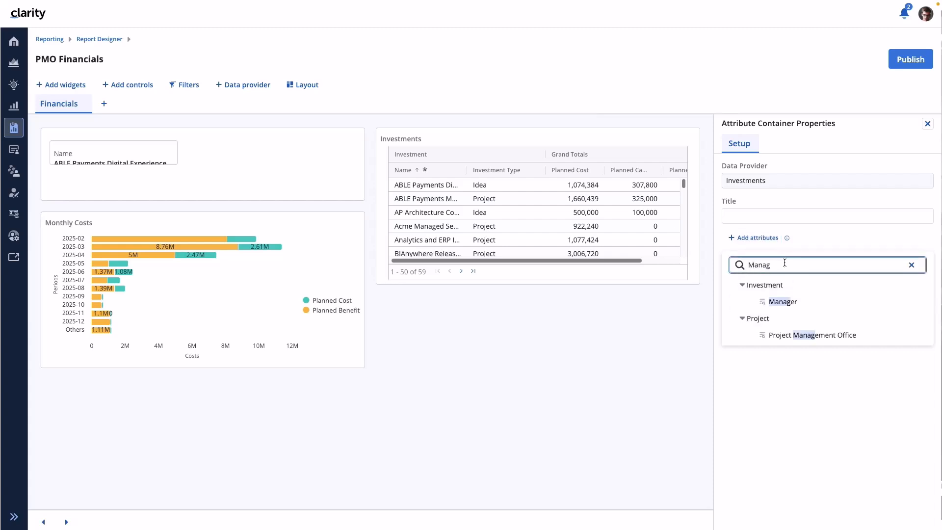
click(780, 302)
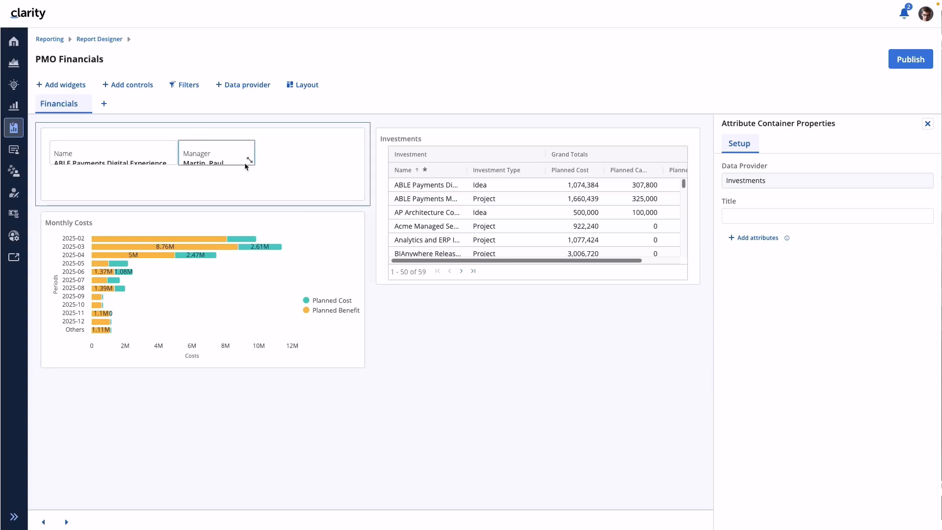
drag(251, 161, 306, 175)
drag(171, 161, 172, 190)
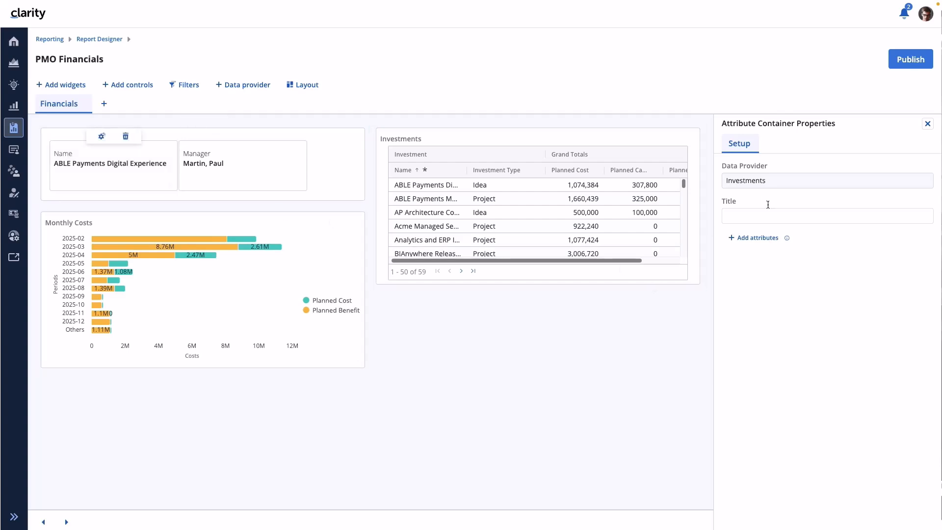
click(928, 124)
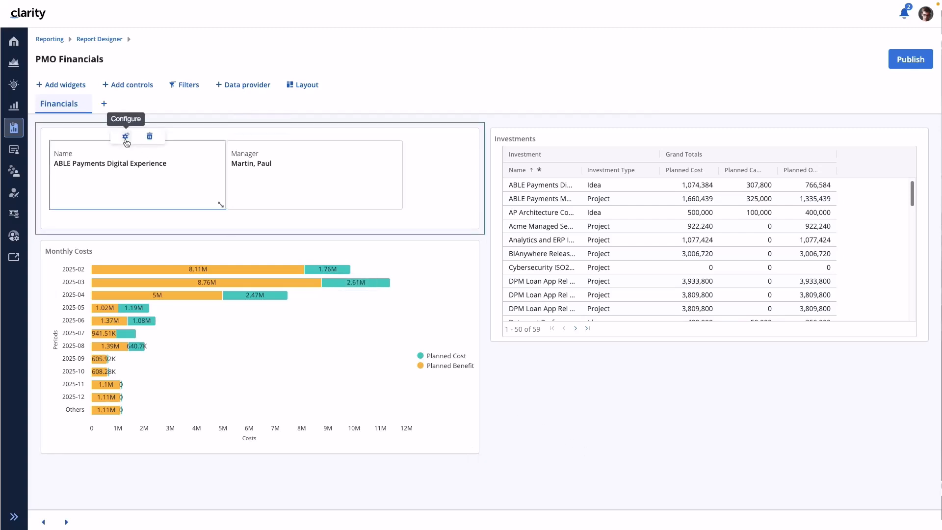
- Set the label position of the Name attribute to Left
click(126, 137)
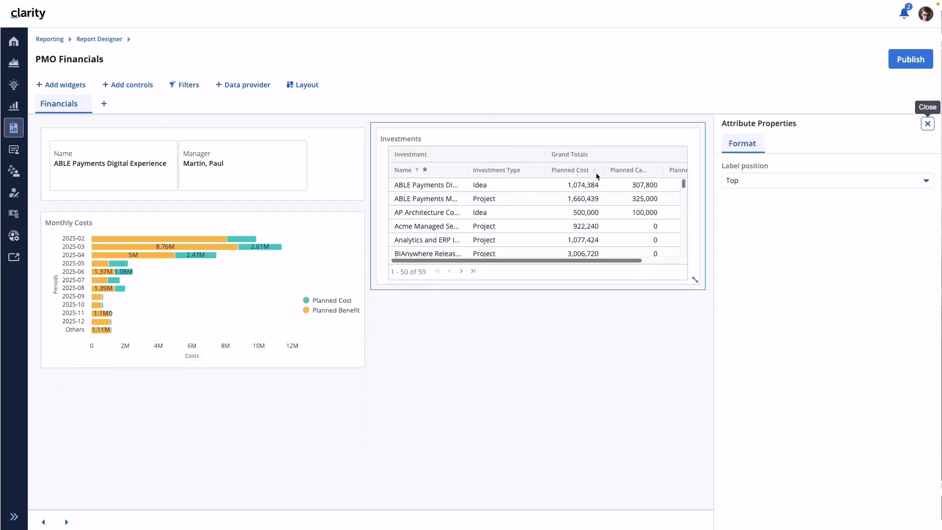
click(751, 185)
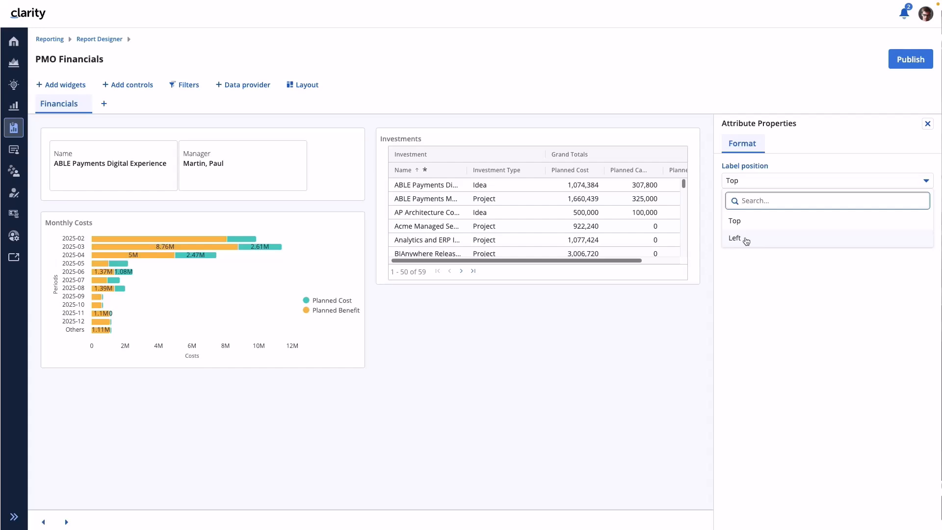
click(735, 238)
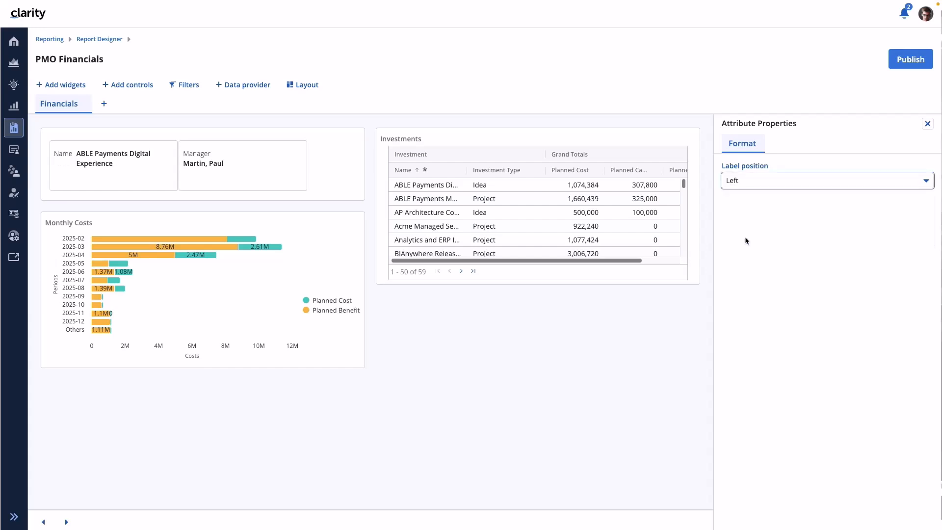
click(740, 185)
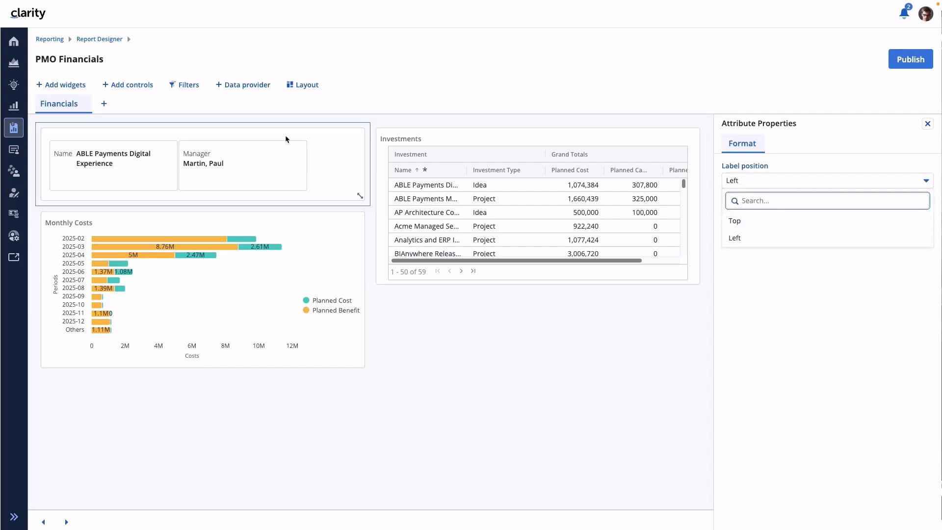
- Set the label position of the Manager attribute to Left
click(245, 143)
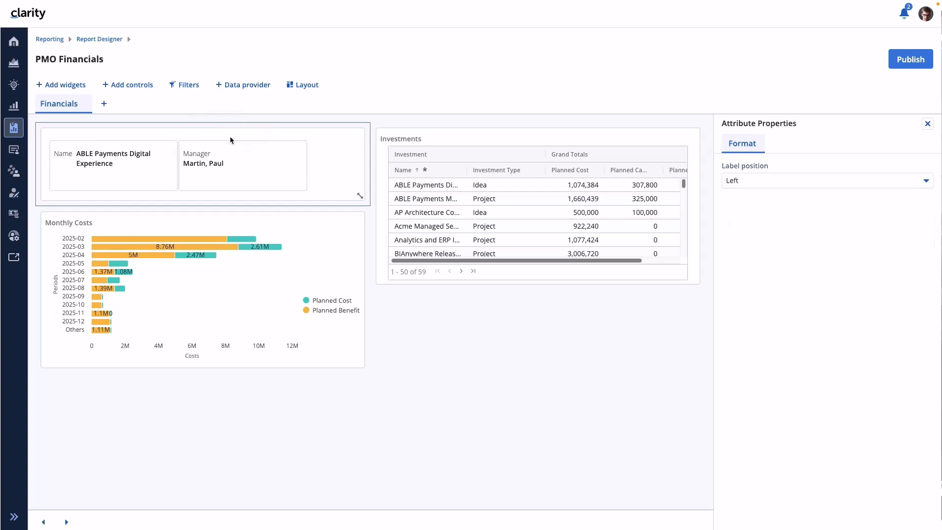
click(753, 183)
click(743, 223)
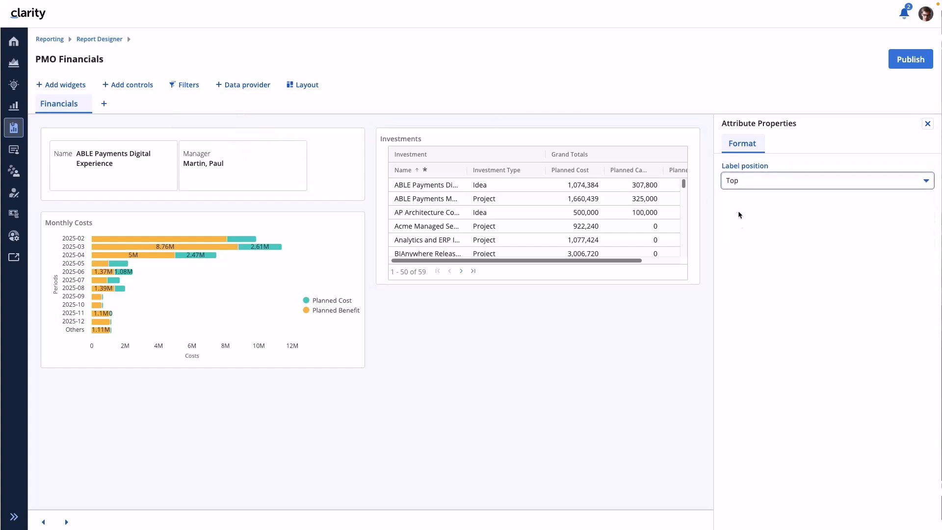
click(737, 185)
click(735, 238)
click(927, 124)
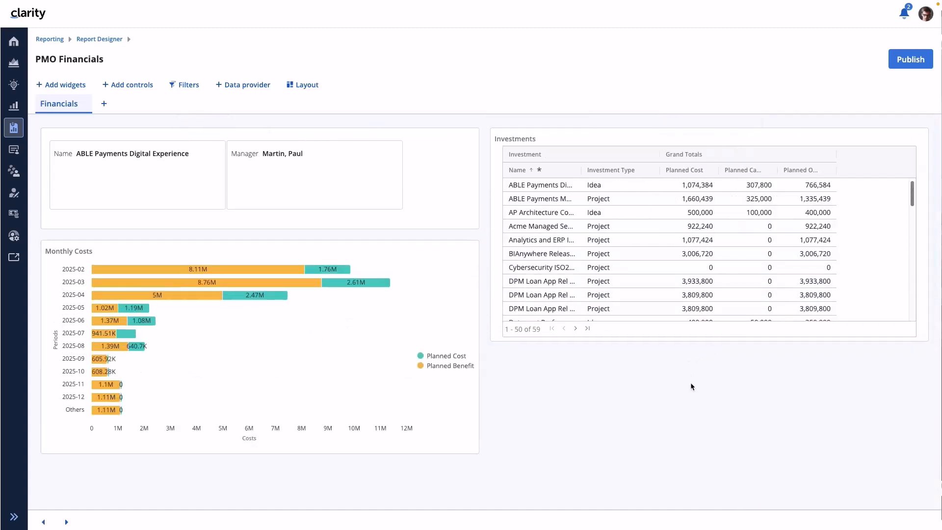
- Page forward through the report's investment records to AP Architecture Consolidation
click(68, 524)
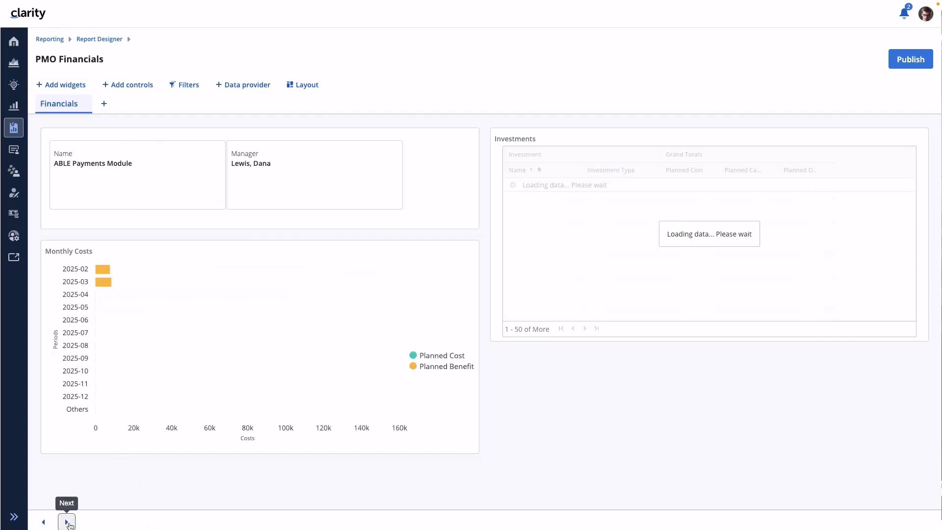
click(68, 524)
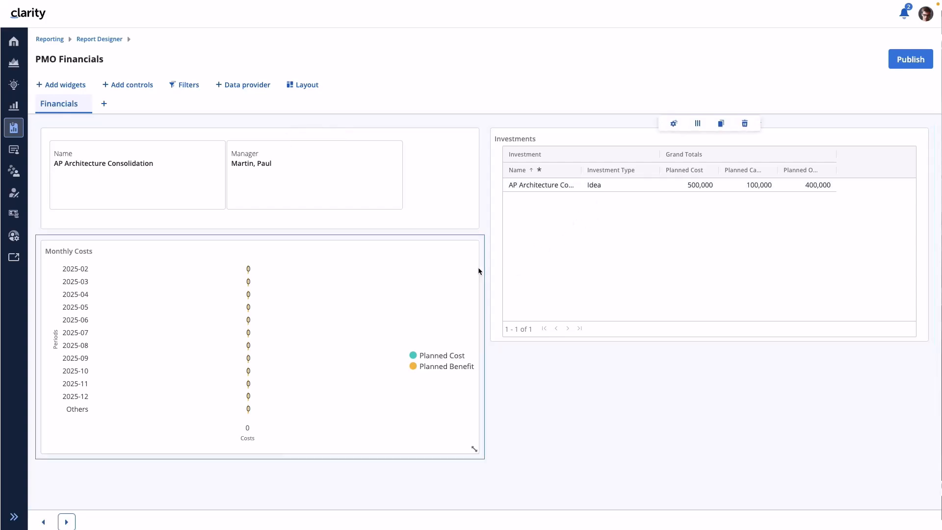
- Page forward through the report's investment records to DPM Loan App Rel 4.0
click(62, 523)
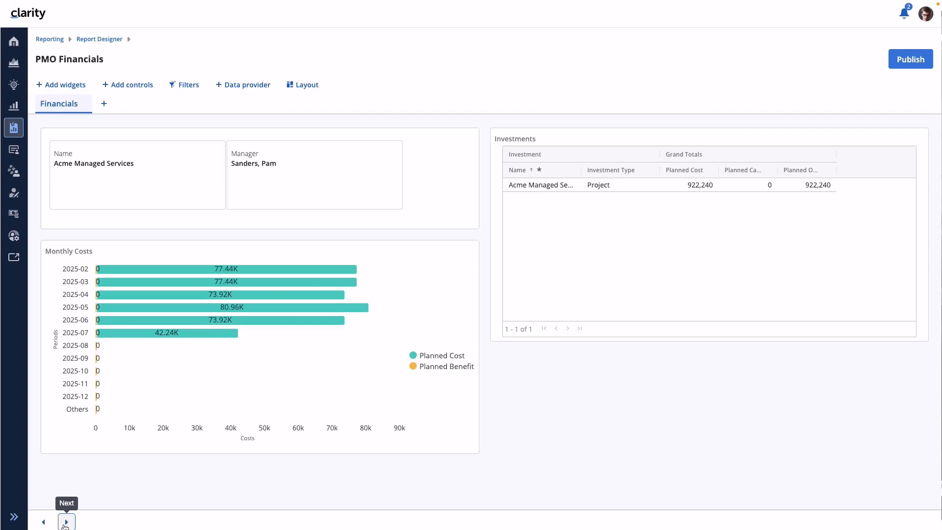
click(65, 525)
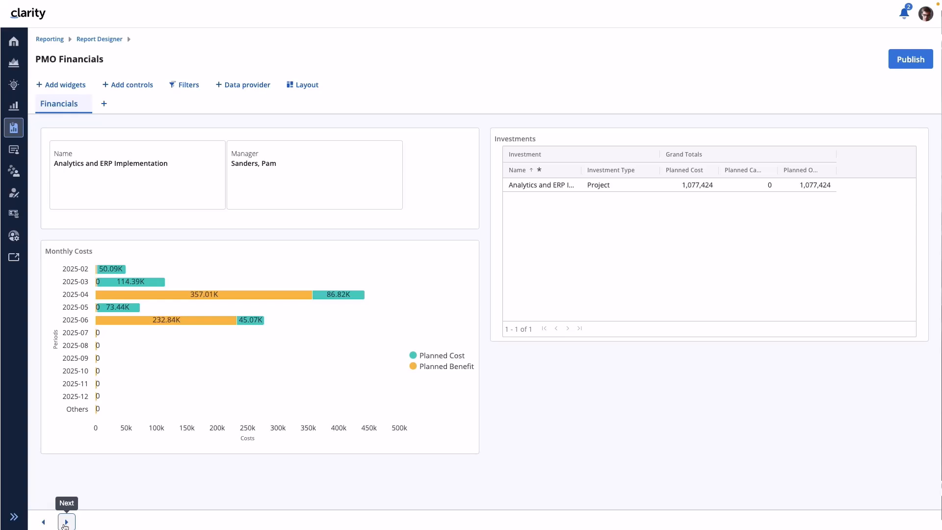
click(619, 229)
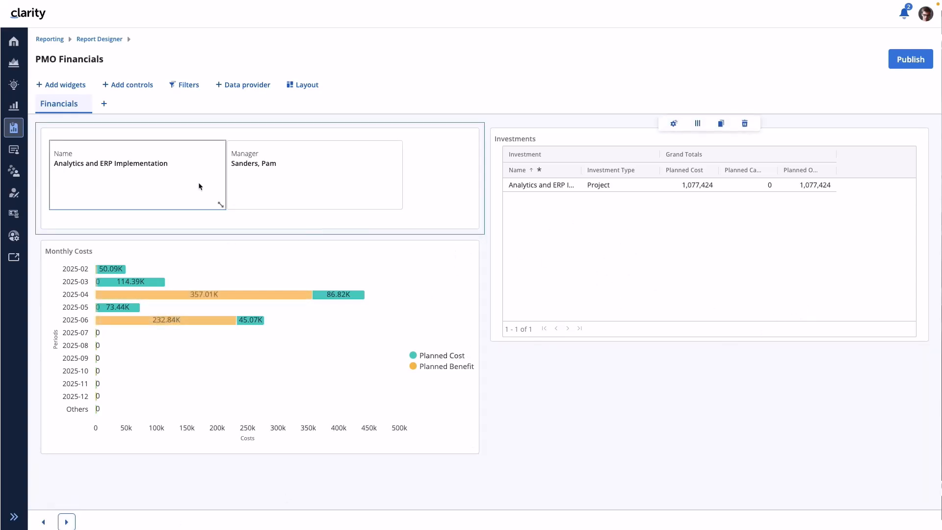
click(66, 522)
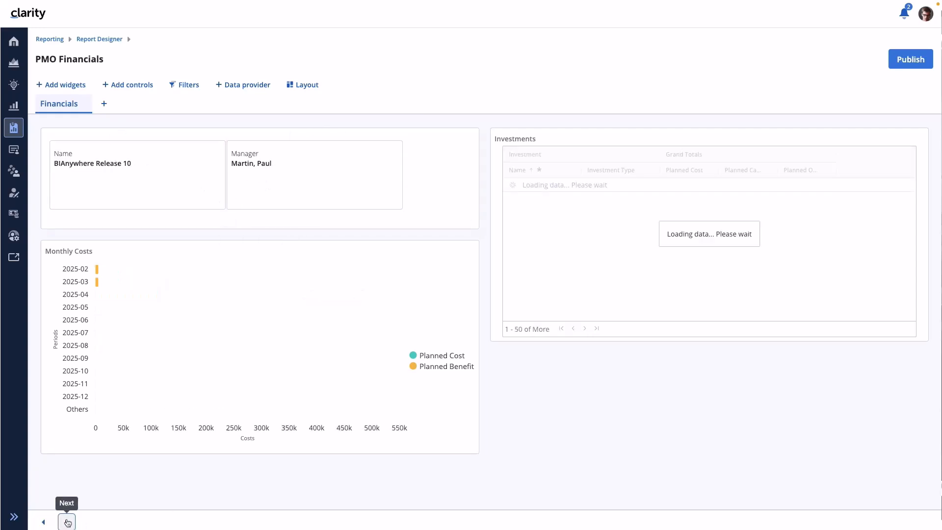
click(67, 522)
click(67, 523)
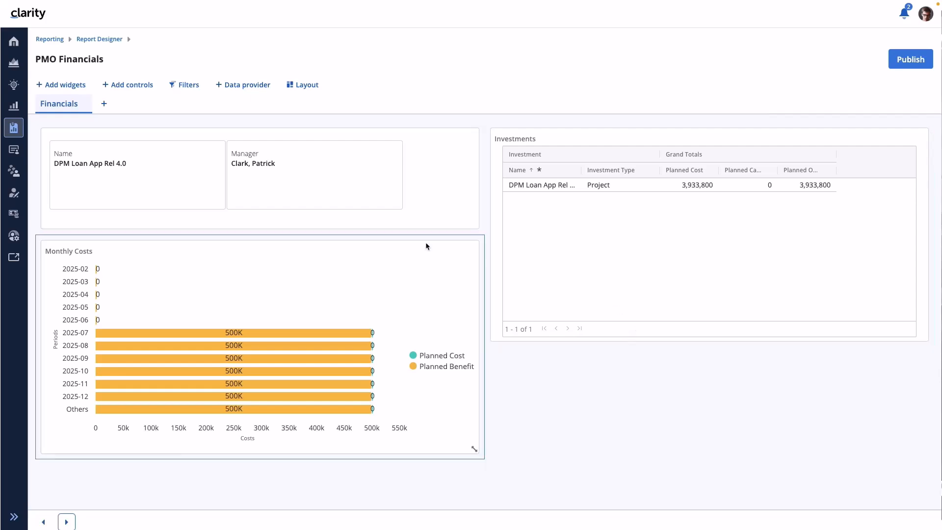
mouse_move(324, 211)
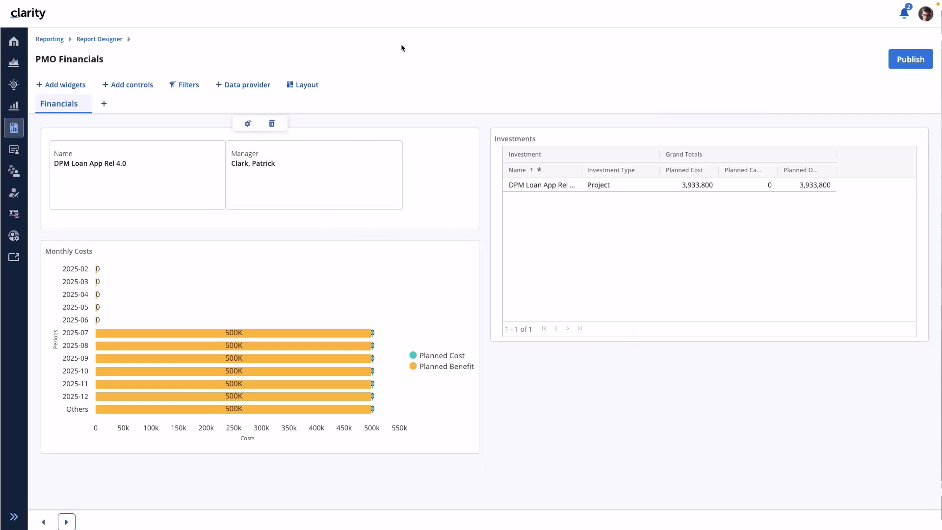
- Search the report's data providers for the Name attribute, then close the data provider list
click(254, 89)
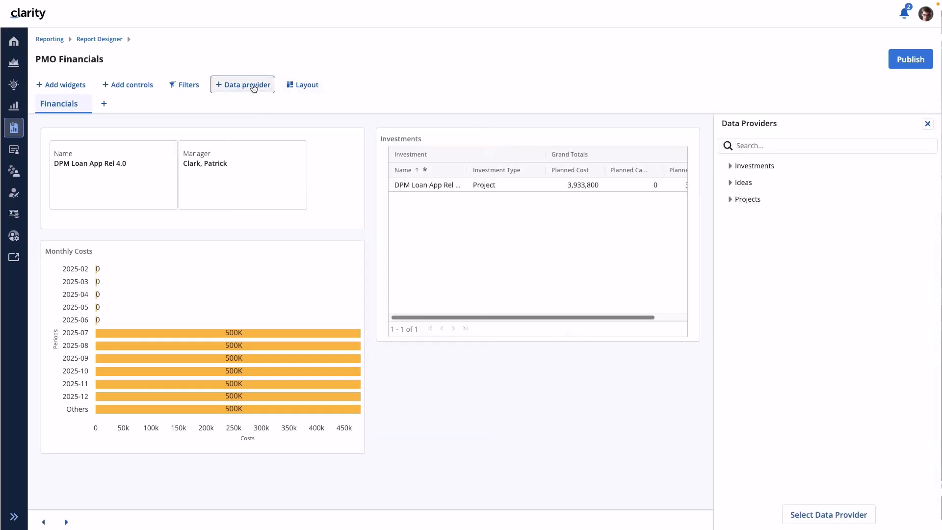
click(759, 146)
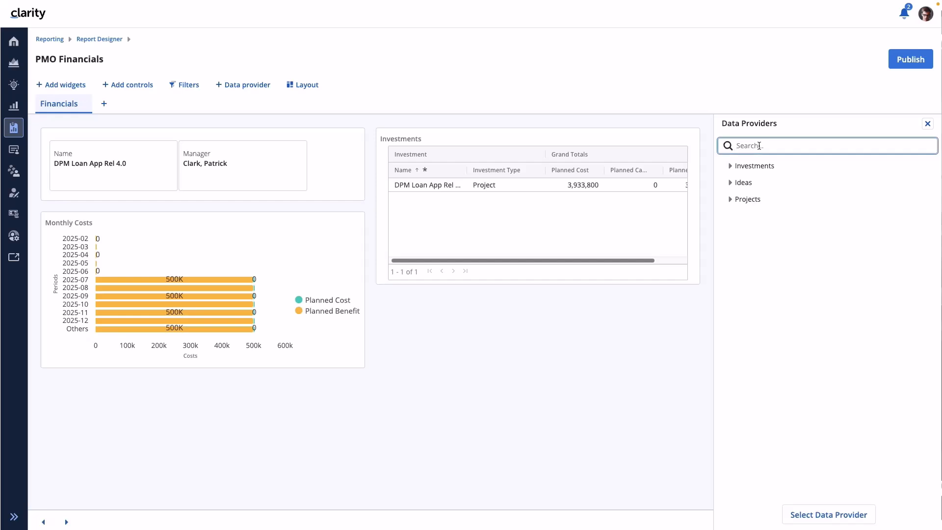
text(Name)
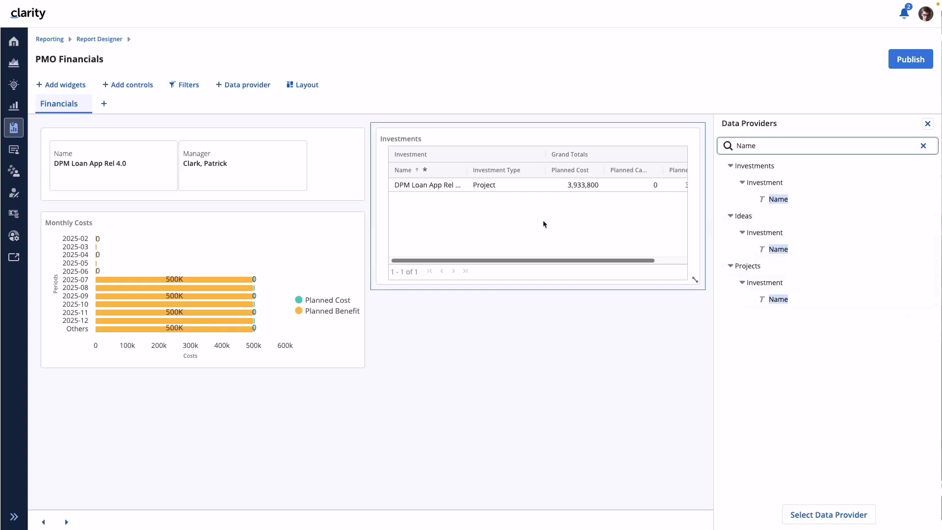
click(416, 142)
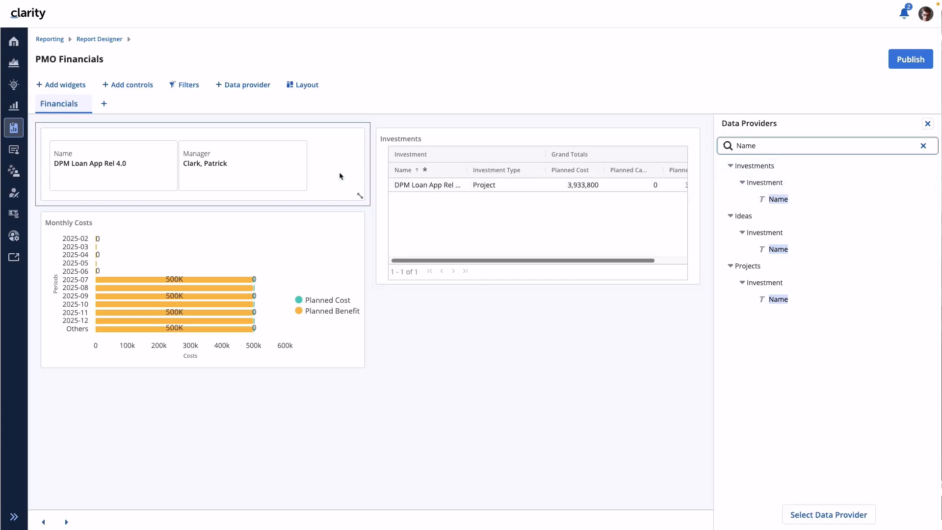
mouse_move(179, 210)
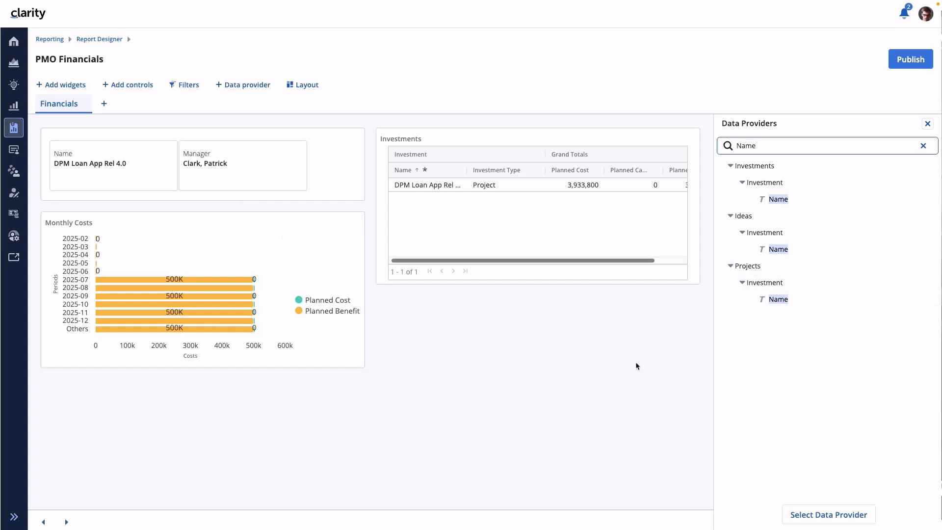
mouse_move(89, 153)
click(928, 124)
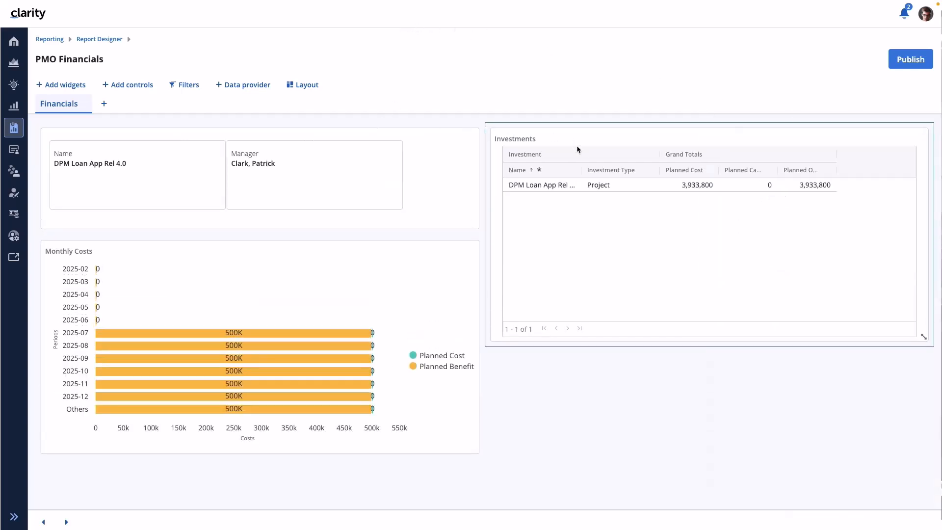
- Reduce the height of the Investments table and add a number tile widget below it
drag(924, 336, 907, 244)
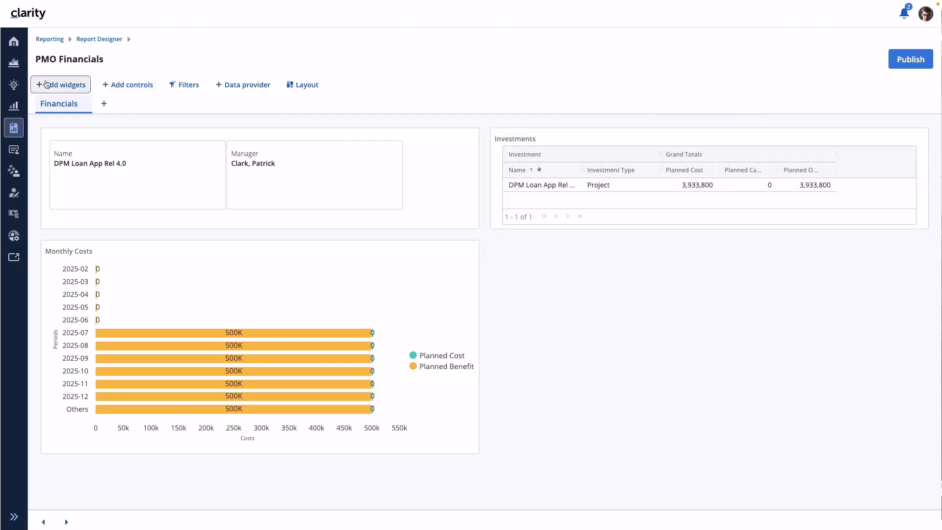
click(61, 85)
click(46, 146)
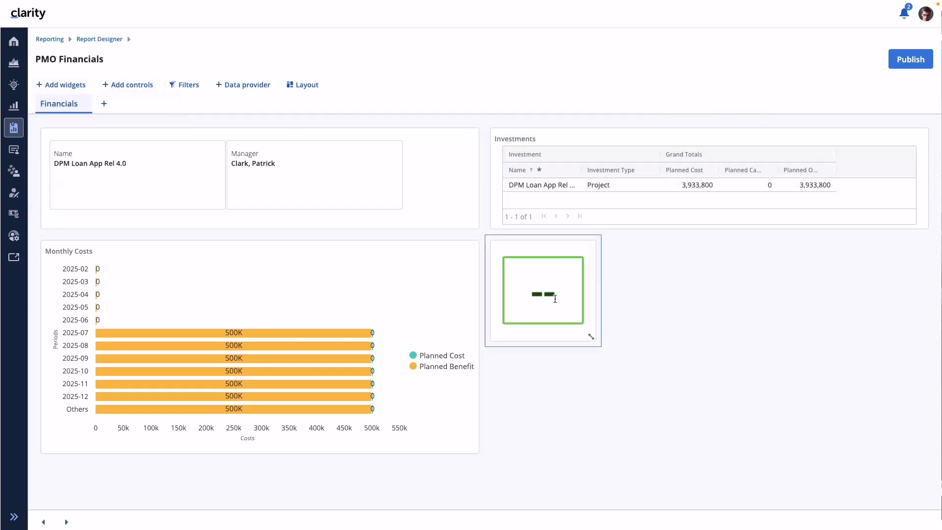
- Set the number tile's data provider to Ideas and title it Ideas
click(521, 236)
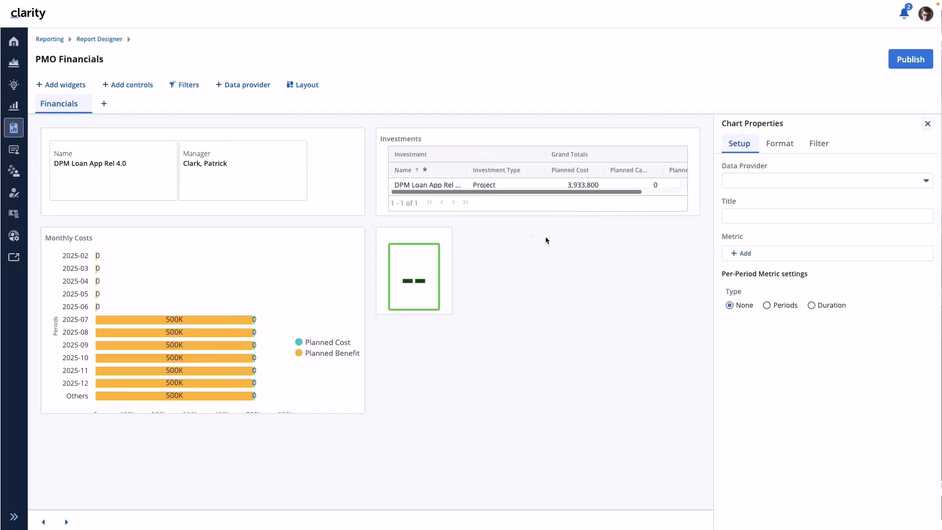
click(764, 183)
click(760, 238)
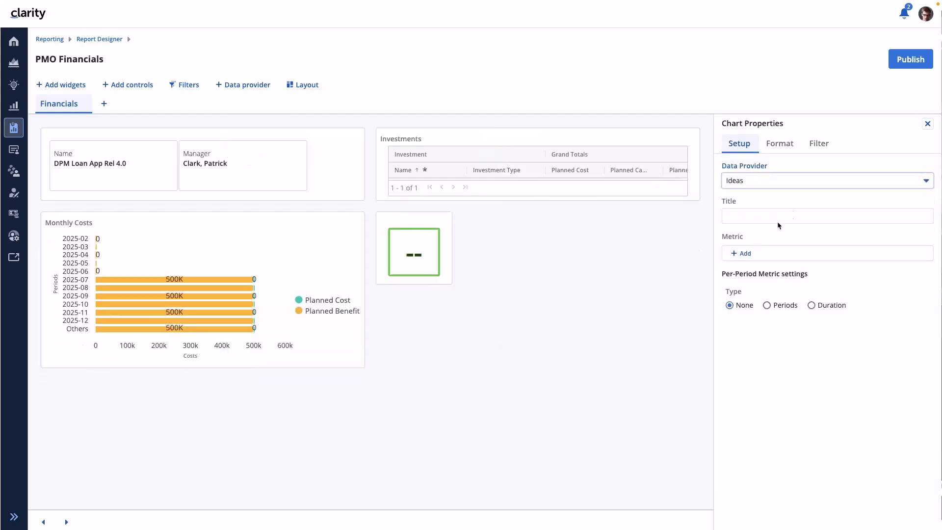
click(758, 215)
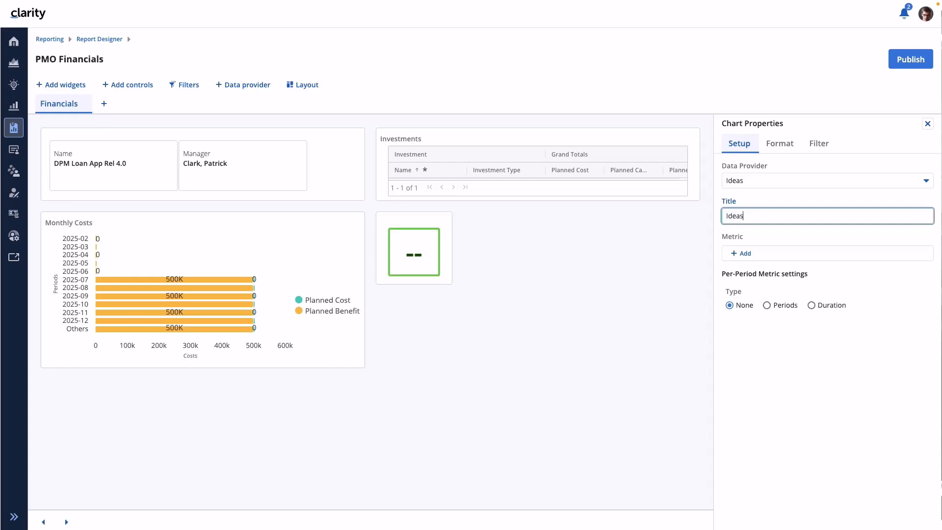
- Add a Count metric to the Ideas number tile
click(740, 254)
click(741, 255)
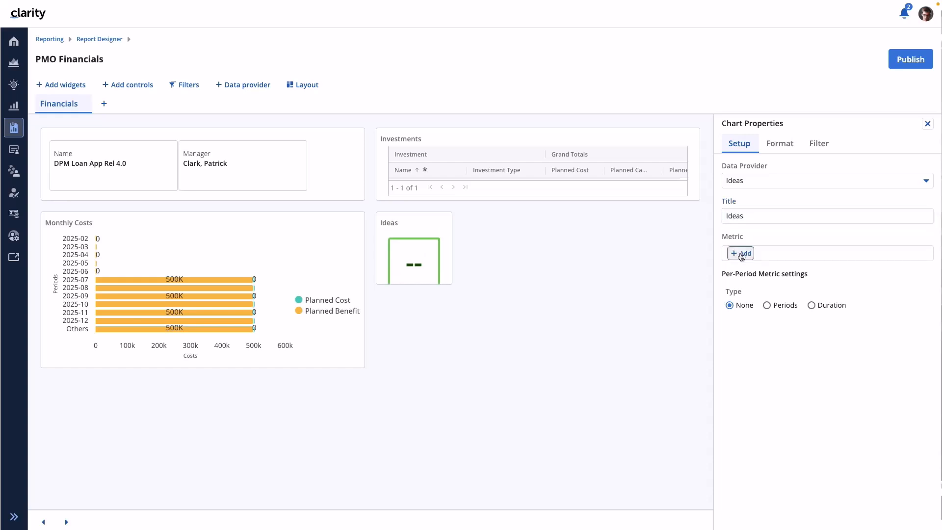
click(784, 254)
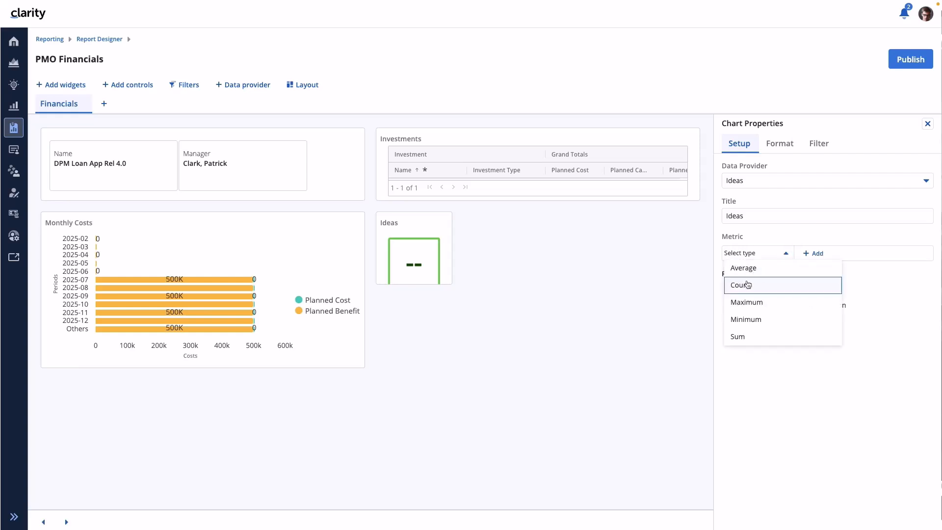
click(746, 283)
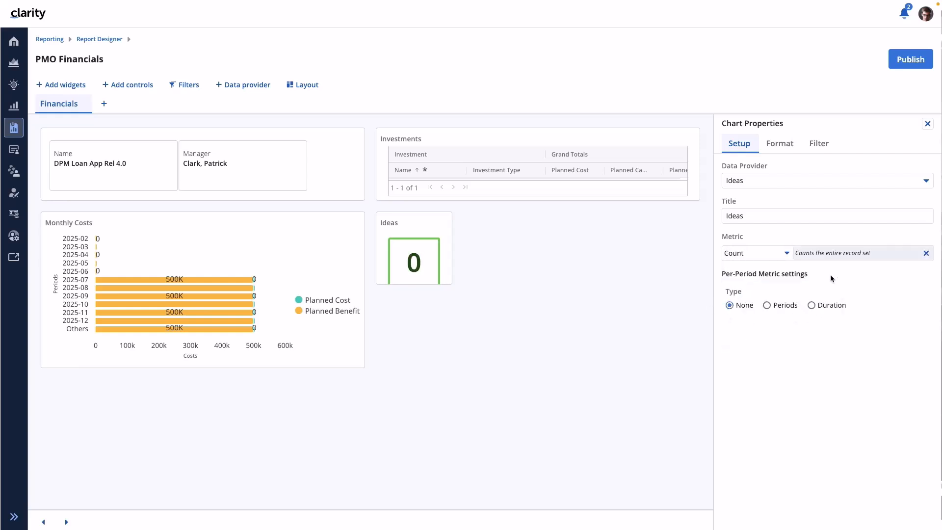
- Enlarge the Ideas tile, close its properties and reload the report
drag(448, 279, 492, 325)
click(926, 123)
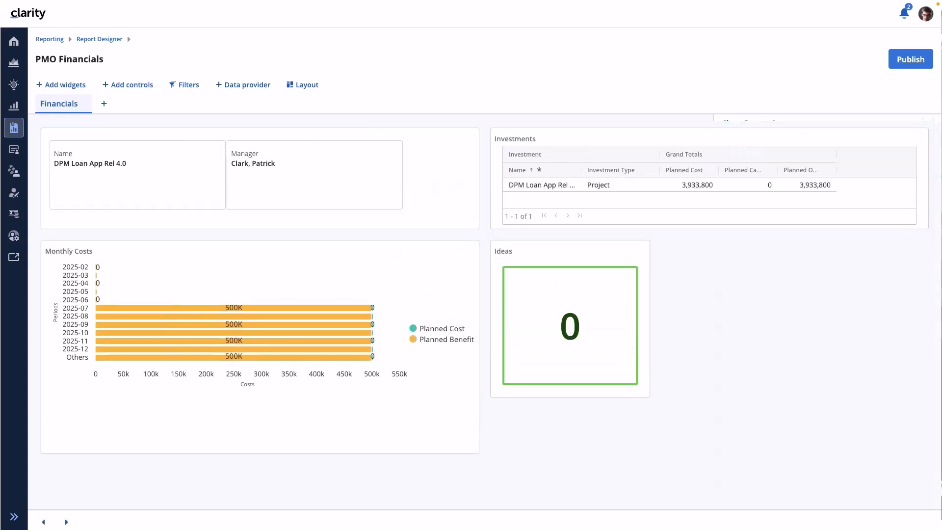
click(262, 361)
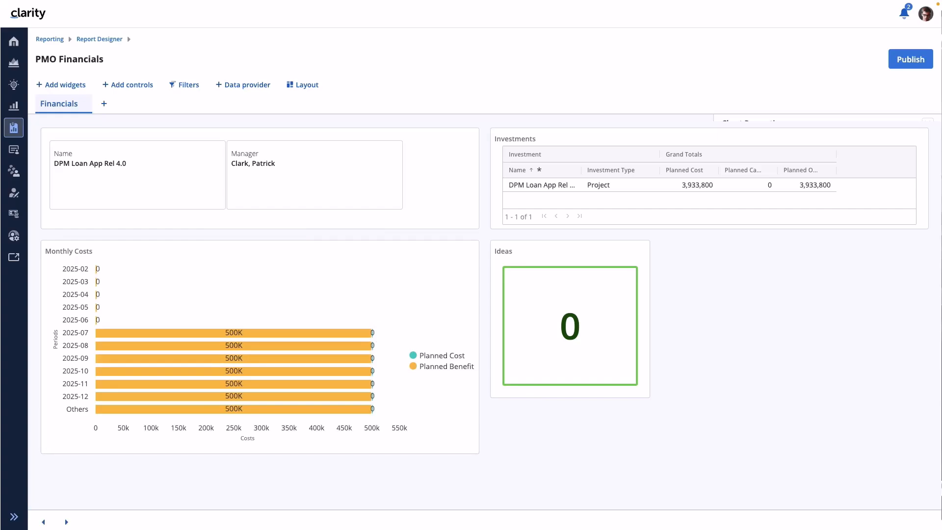
key(super+r)
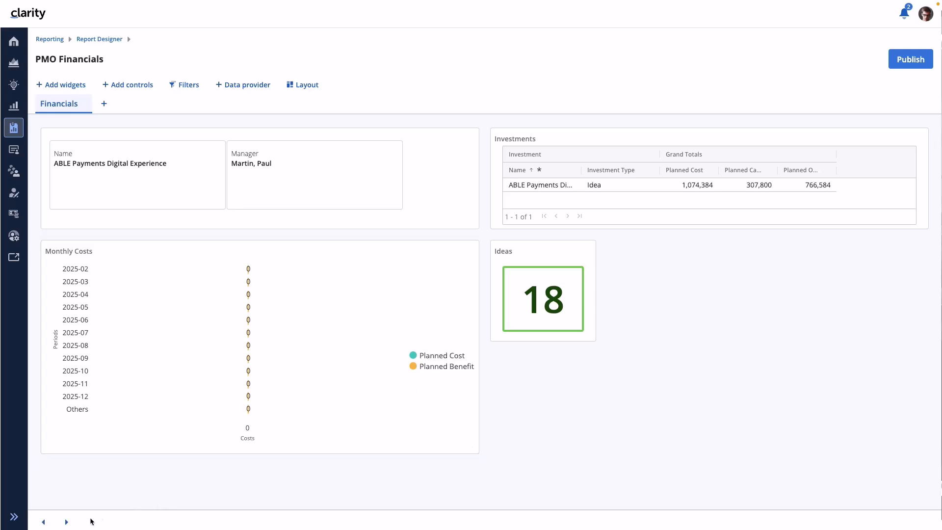
- Page forward through the investment records to Datamart Performance Upgrade, comparing the Ideas count with each record
click(67, 523)
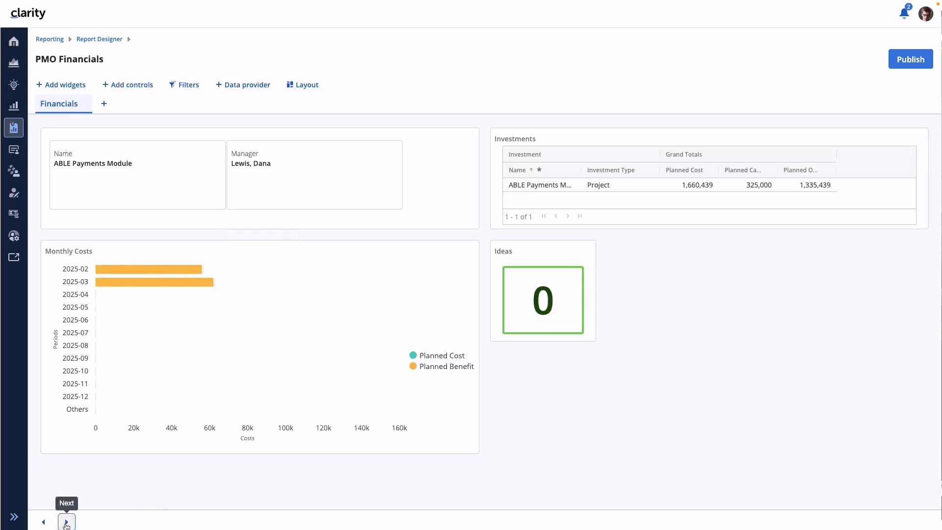
click(67, 523)
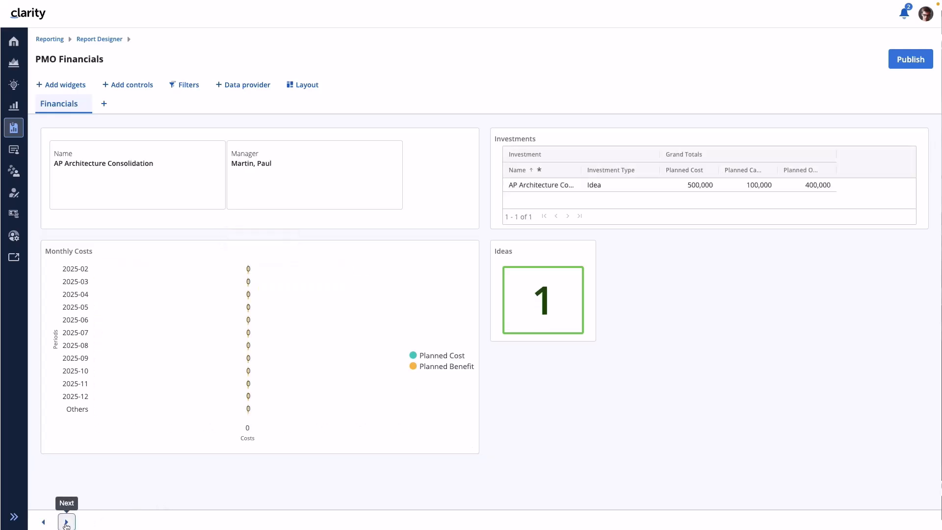
click(67, 523)
click(67, 523)
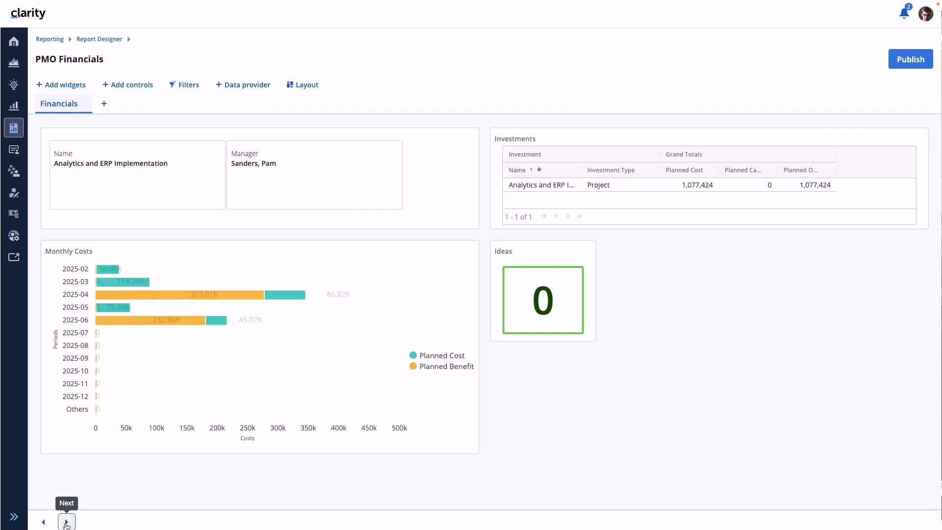
click(67, 524)
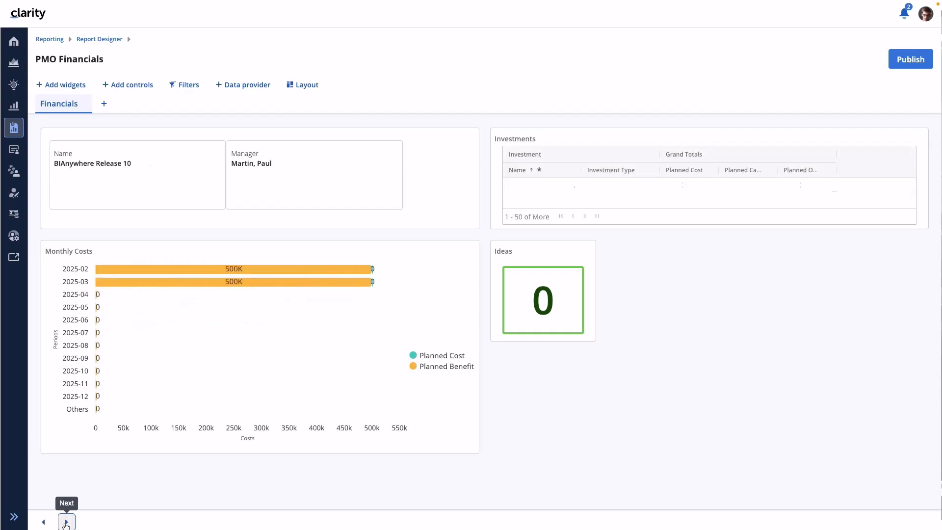
click(66, 524)
click(67, 523)
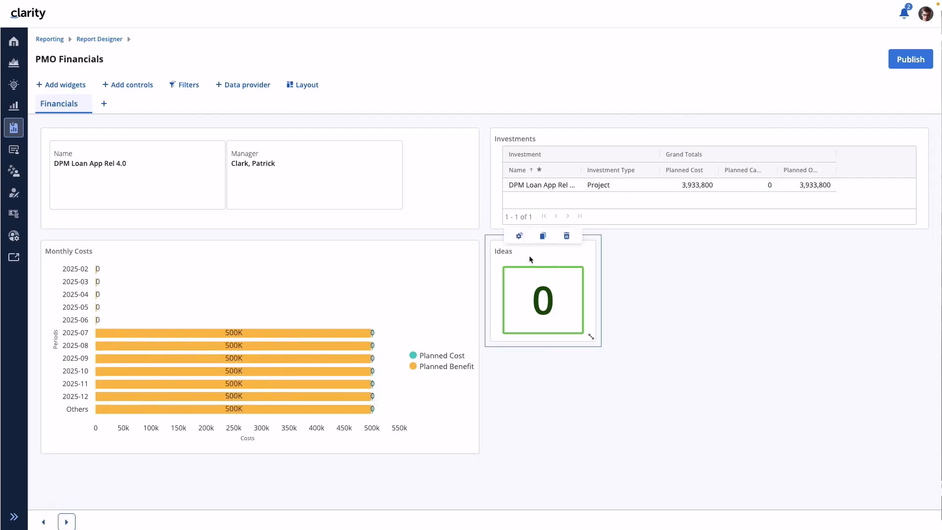
click(65, 527)
click(65, 527)
click(65, 527)
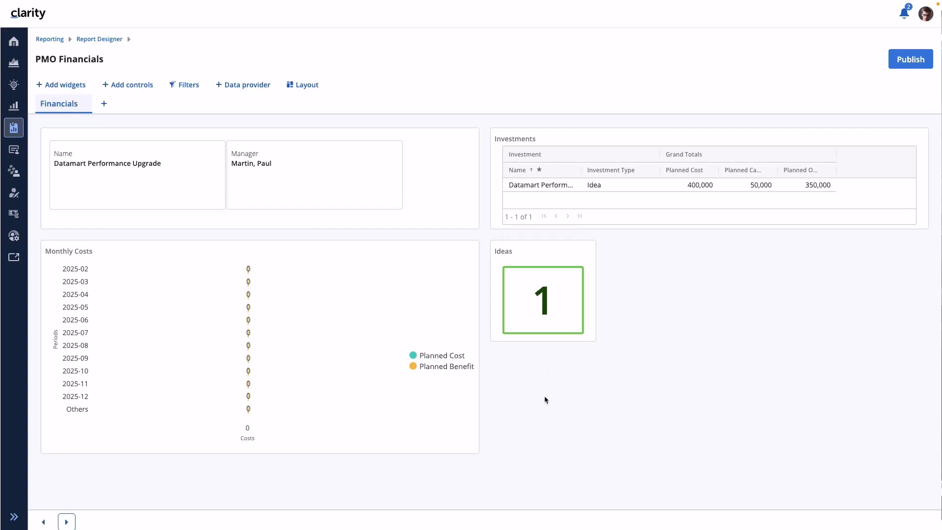
click(309, 184)
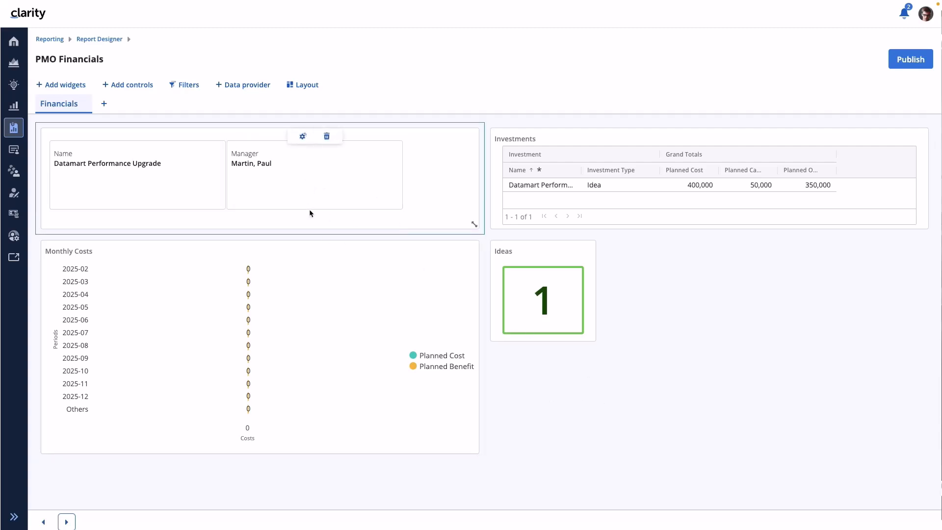
click(461, 189)
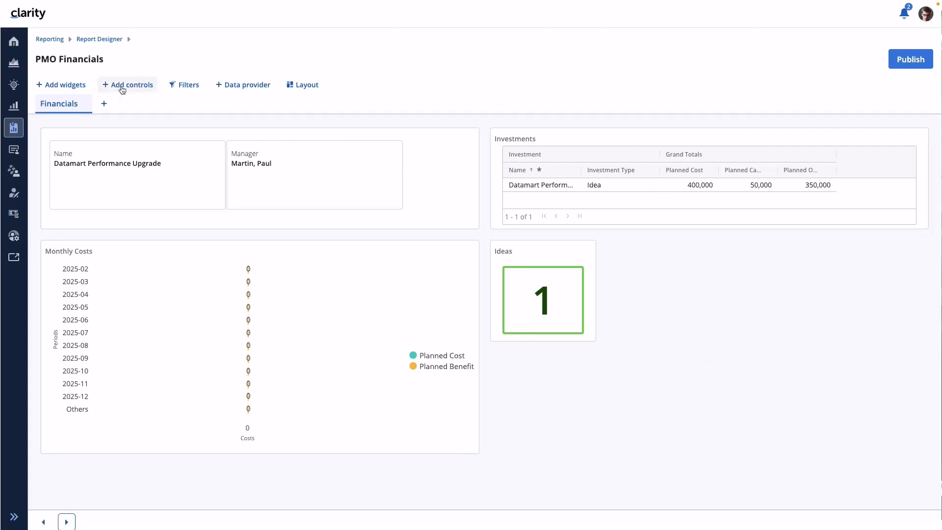
- Add Timesheets to the report's selected data providers and save the selection
click(65, 86)
click(296, 55)
click(250, 86)
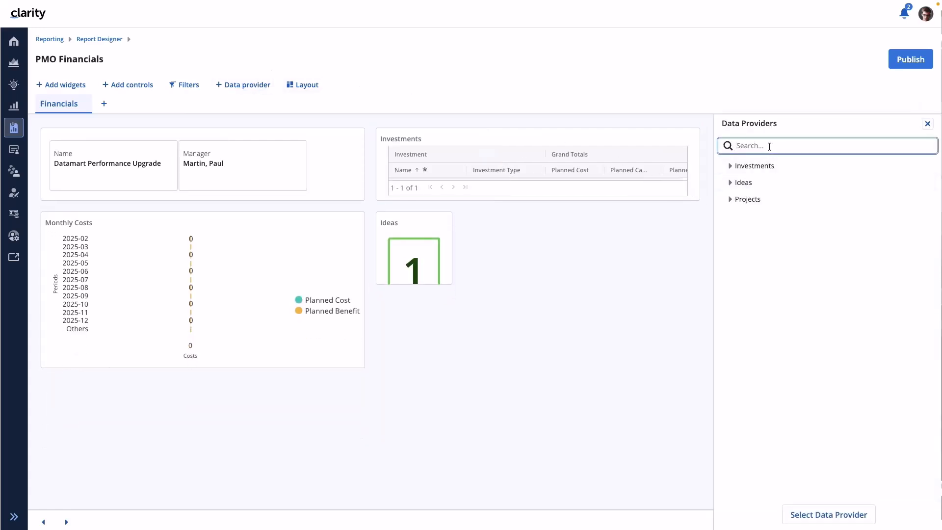
click(830, 514)
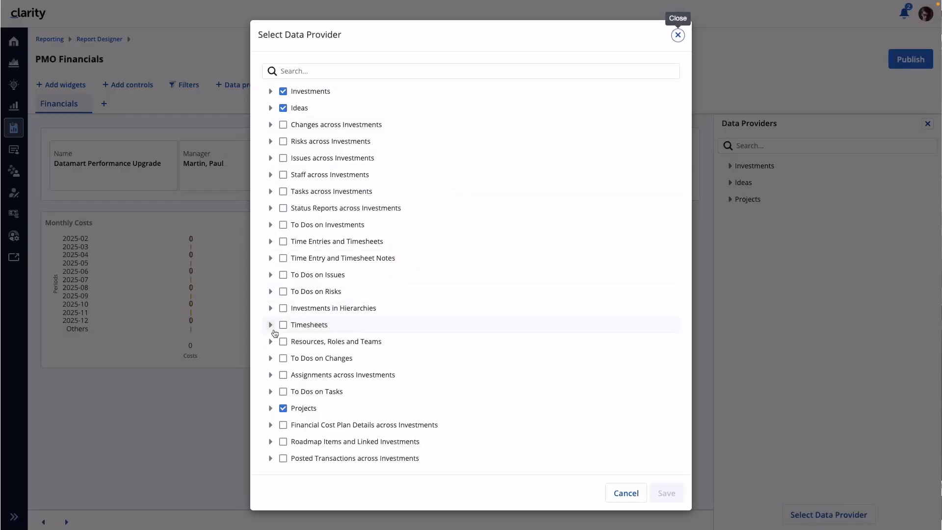
click(284, 327)
click(667, 492)
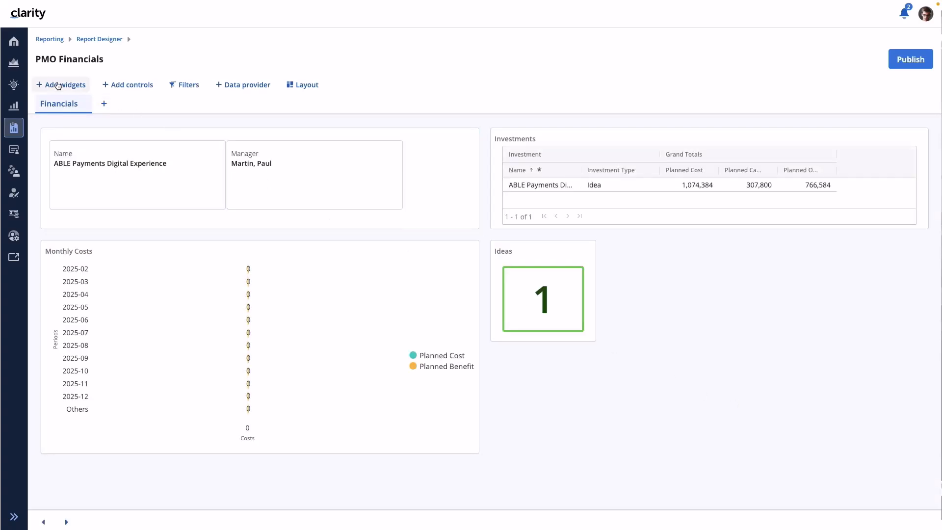
- Add a second number tile to the report, using the Timesheets data provider and the title Timesheets
click(59, 86)
click(93, 144)
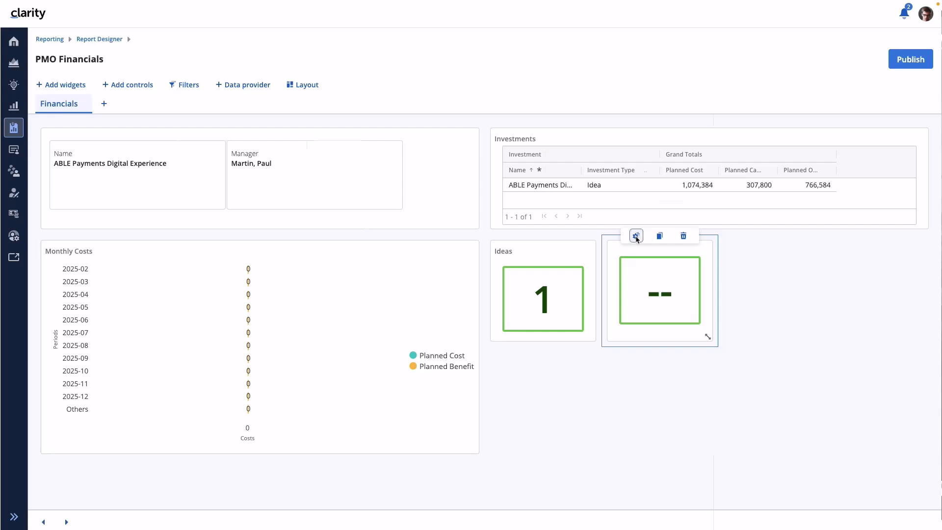
click(636, 237)
click(750, 182)
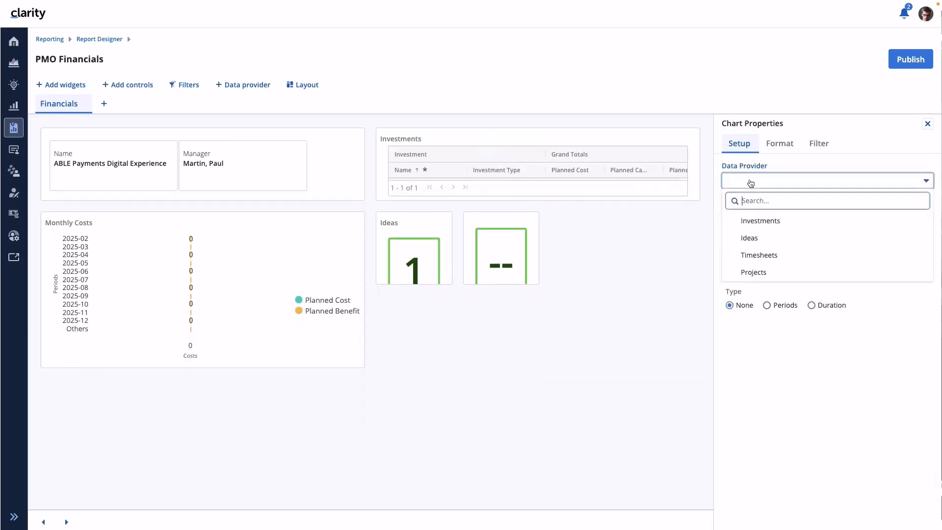
click(758, 254)
click(749, 216)
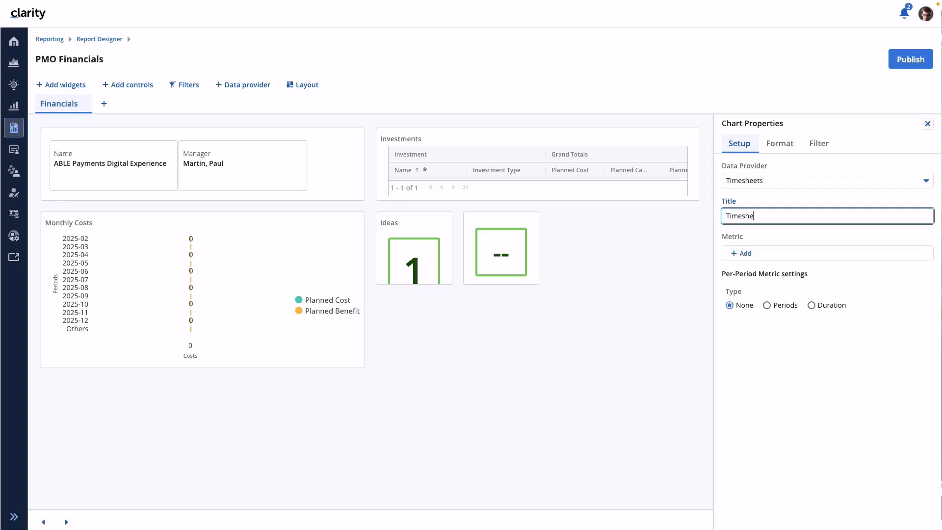
- Add a Count metric to the Timesheets number tile
click(746, 253)
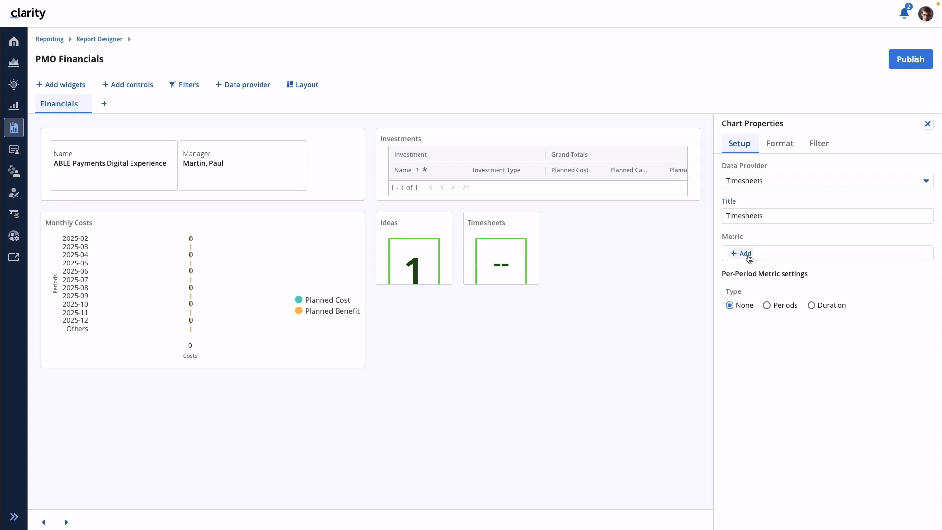
click(785, 253)
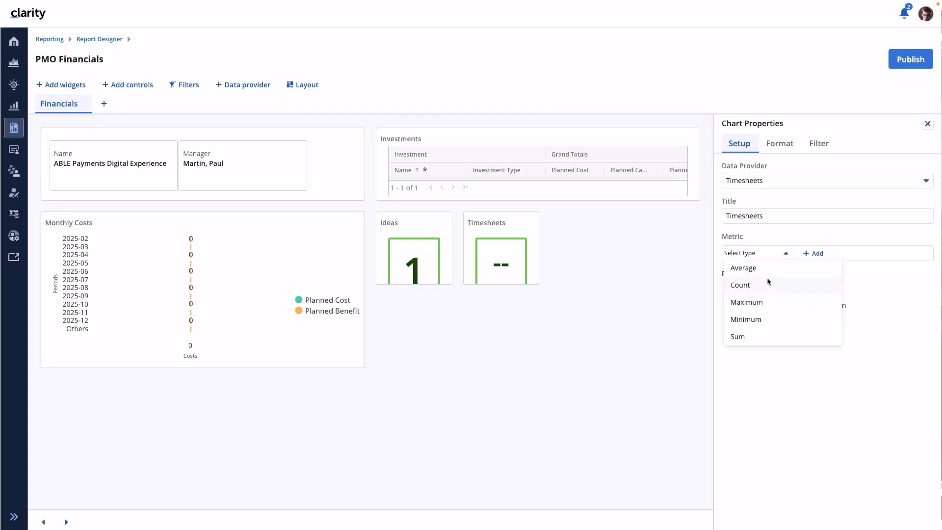
click(752, 287)
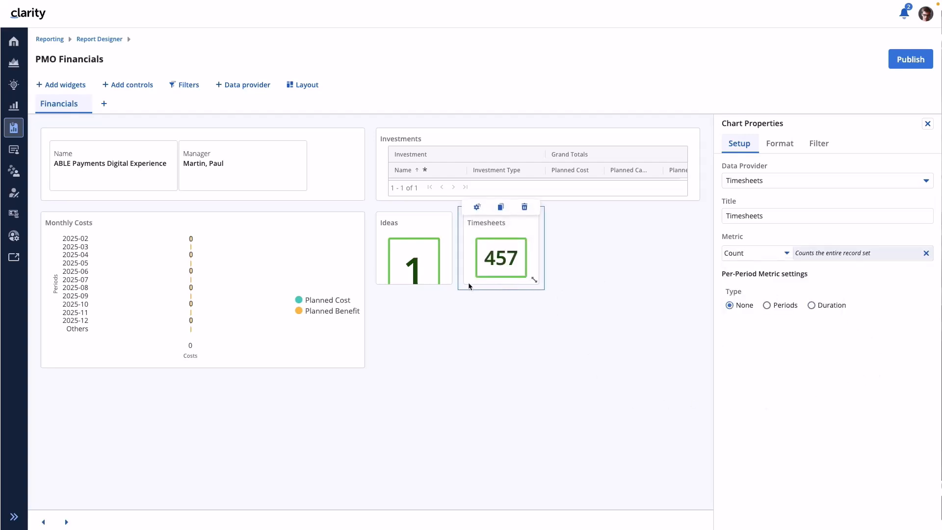
- Widen the Ideas and Timesheets number tiles to the same width
drag(449, 282, 489, 281)
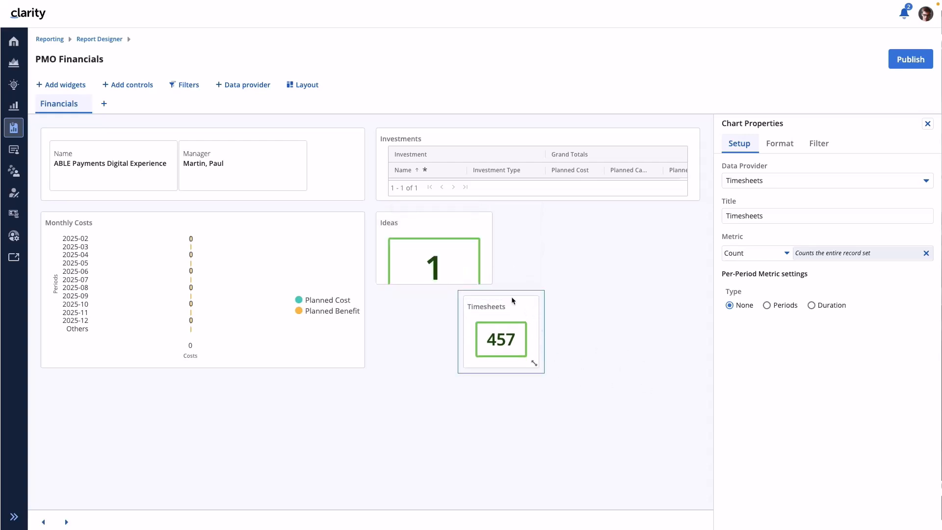
drag(504, 297, 586, 247)
click(575, 390)
drag(529, 362, 579, 373)
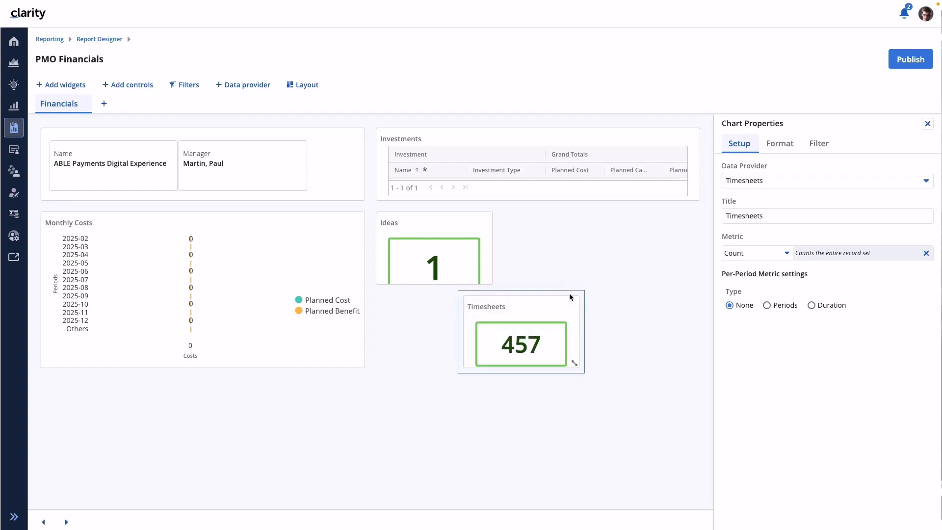
- Close the chart properties and move the Timesheets tile directly beneath the Ideas tile, aligned with it
drag(570, 297, 614, 274)
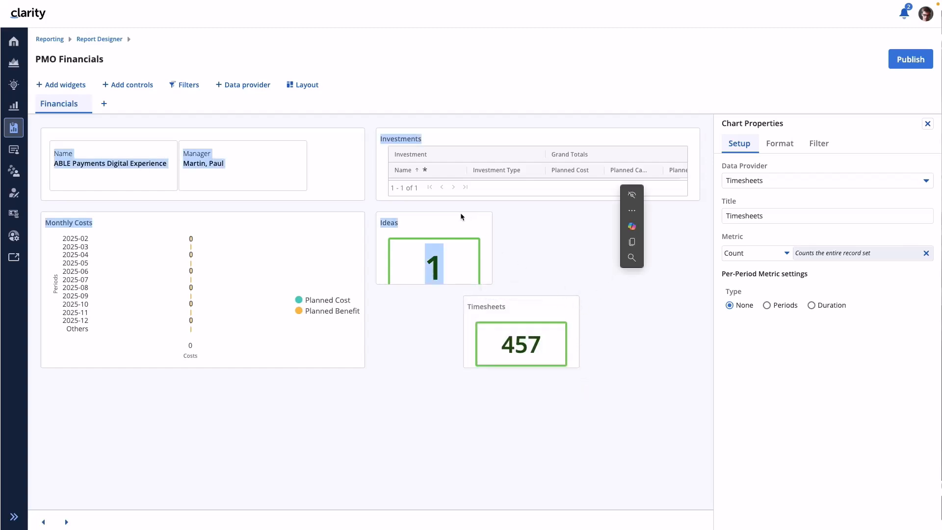
click(928, 122)
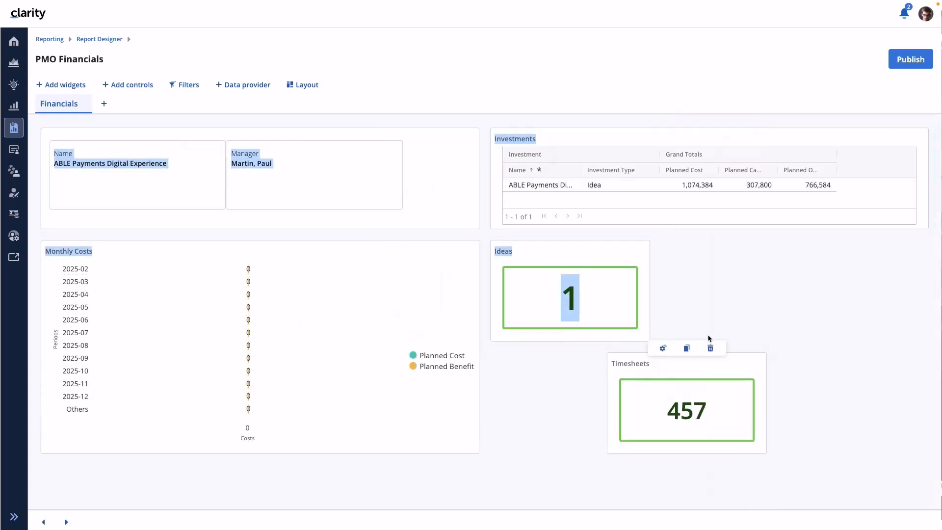
click(600, 239)
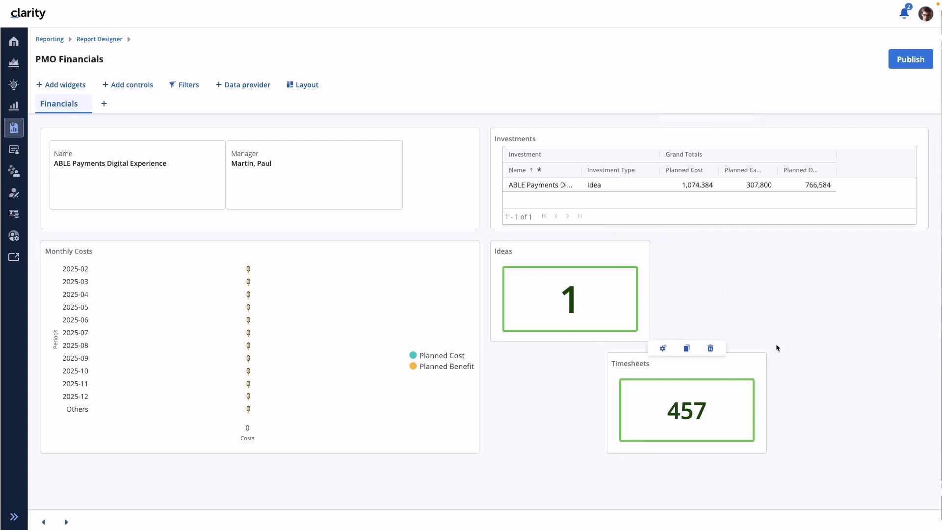
mouse_move(662, 351)
drag(662, 351, 539, 352)
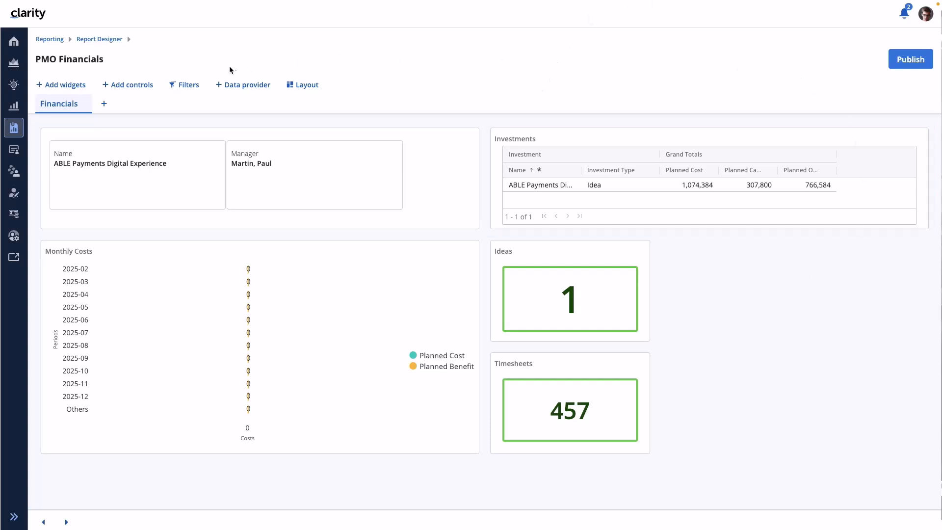
- Search the report's data providers for Name and Mana to compare matching fields, and close the list
click(255, 87)
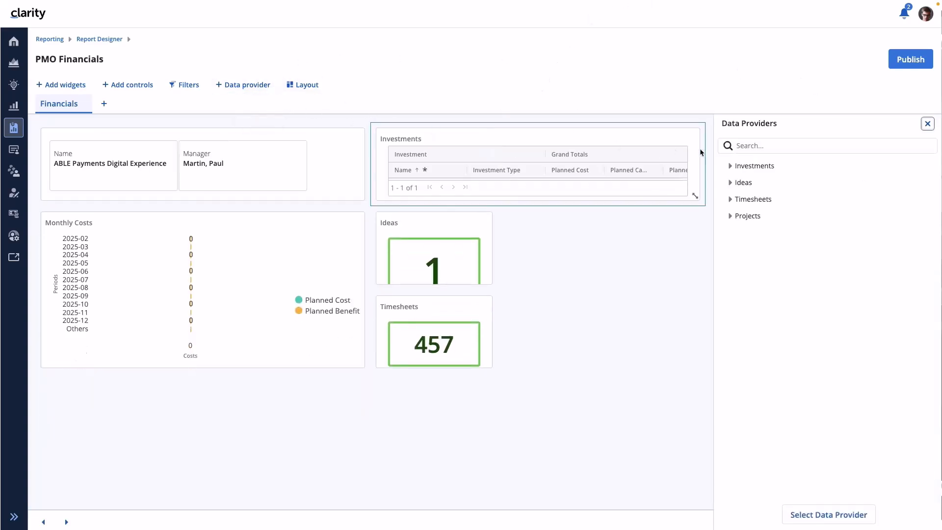
click(761, 145)
text(Name)
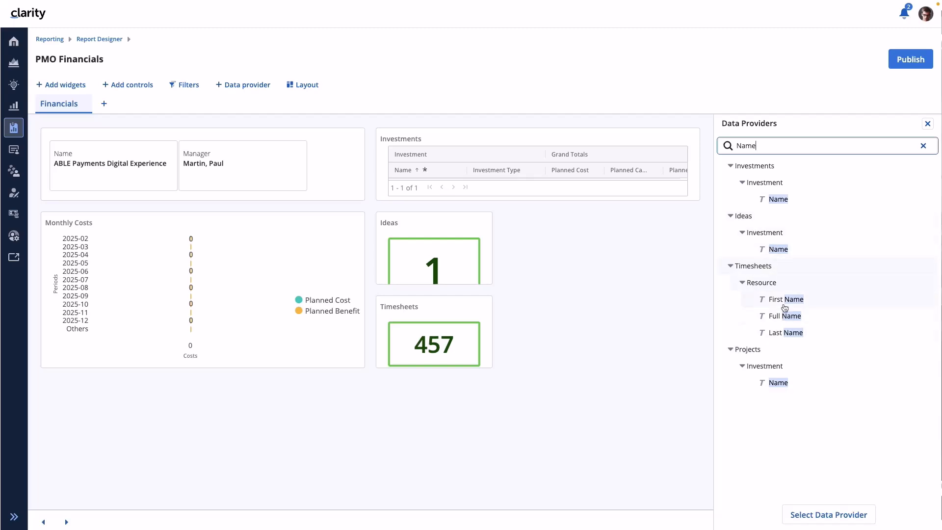
drag(780, 152, 722, 145)
text(Mana)
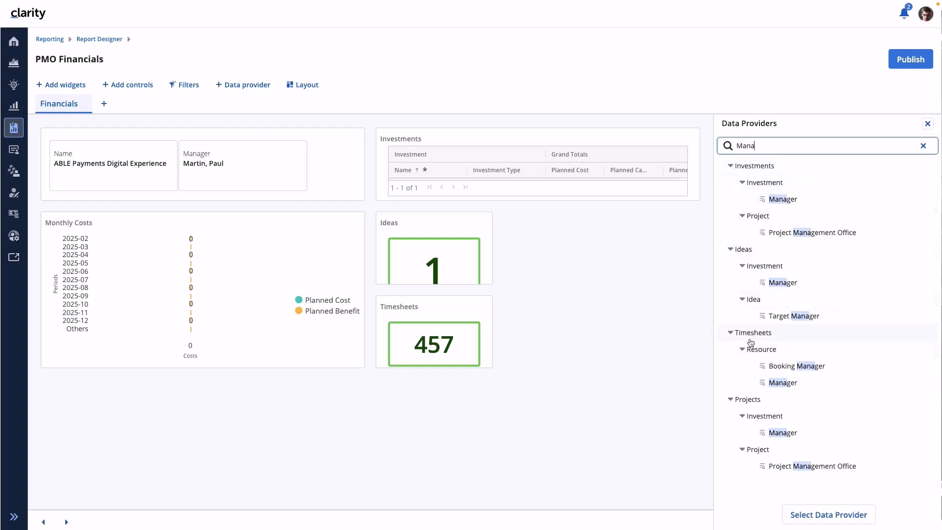
click(928, 124)
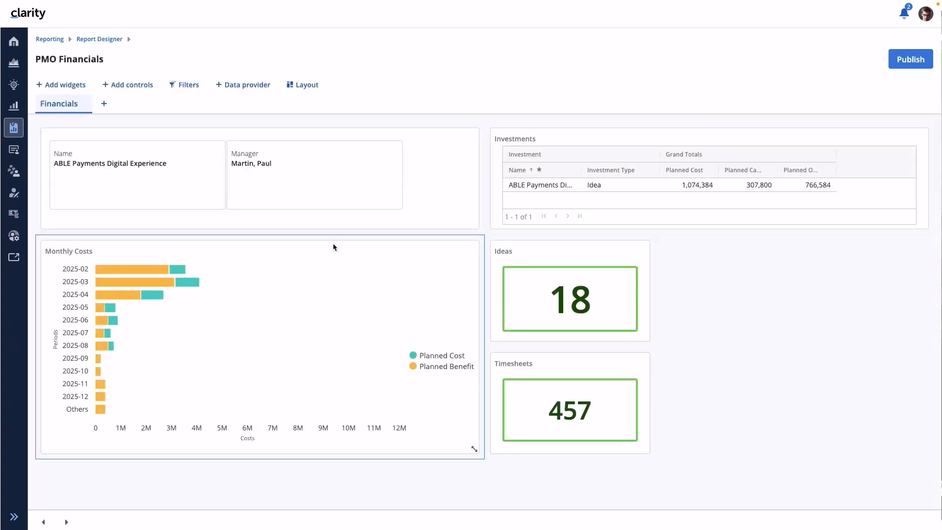
- Page forward through the investment records to Cybersecurity ISO27001 Audit, comparing the Timesheets and Ideas counts with each record
click(69, 525)
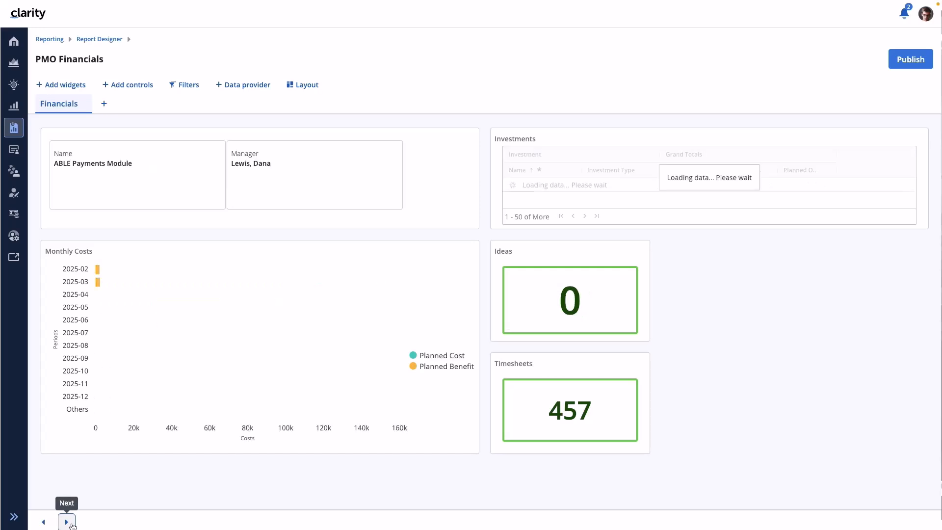
click(69, 525)
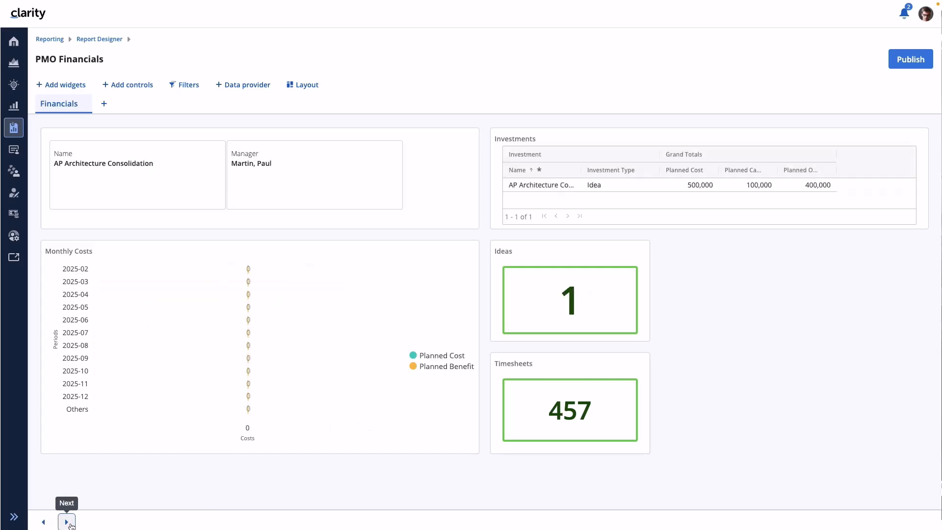
click(69, 525)
click(69, 525)
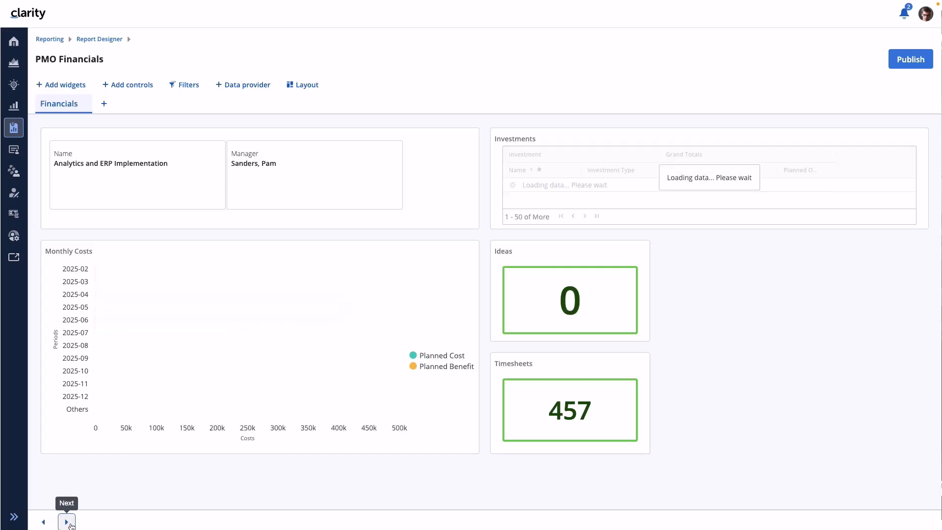
click(70, 525)
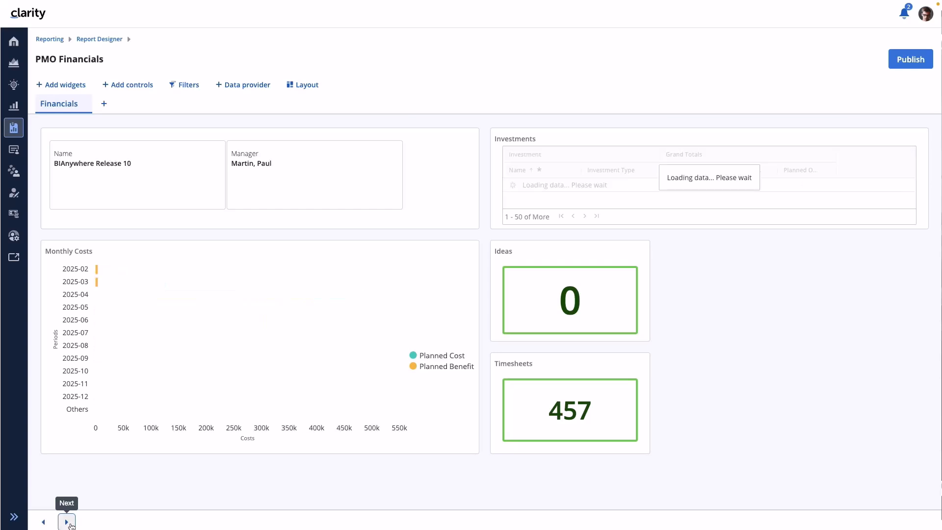
click(66, 521)
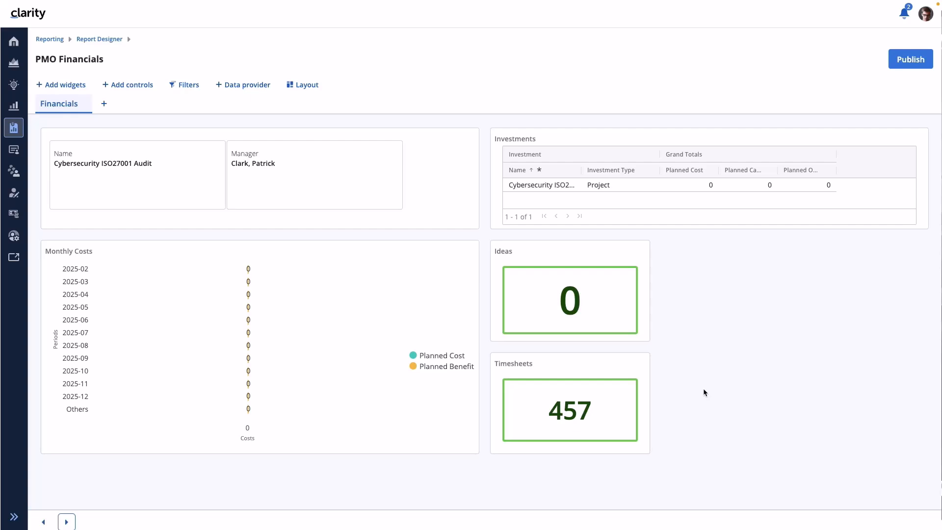
click(447, 392)
- Return to the report list and open the Costs and Assignments across Investments report for editing
click(98, 40)
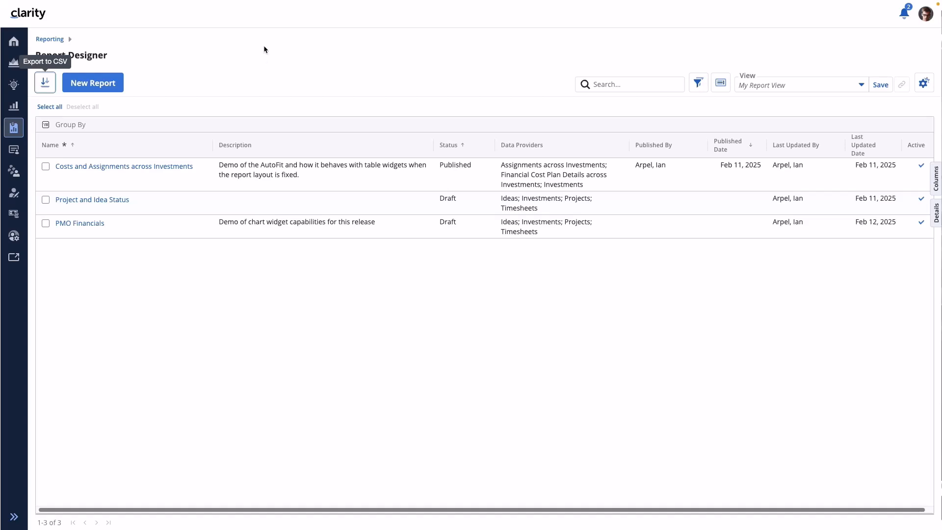
click(125, 166)
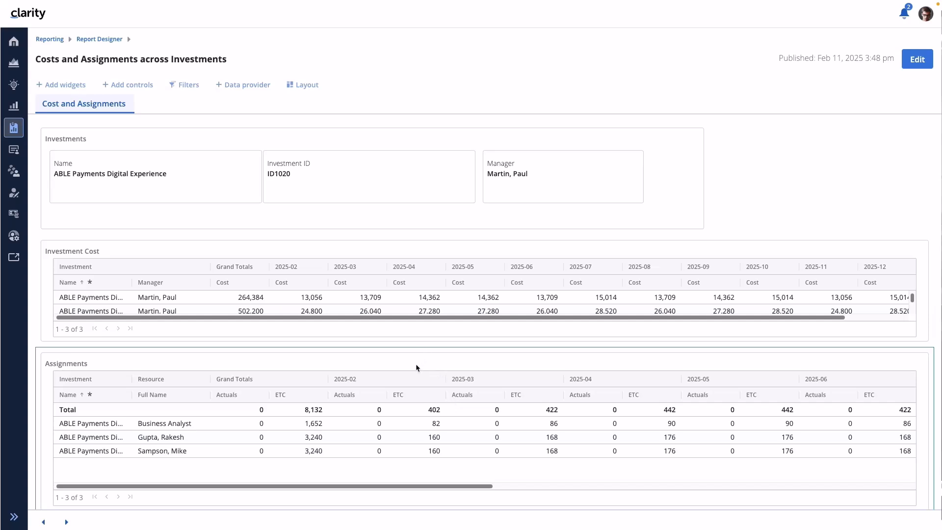
click(917, 59)
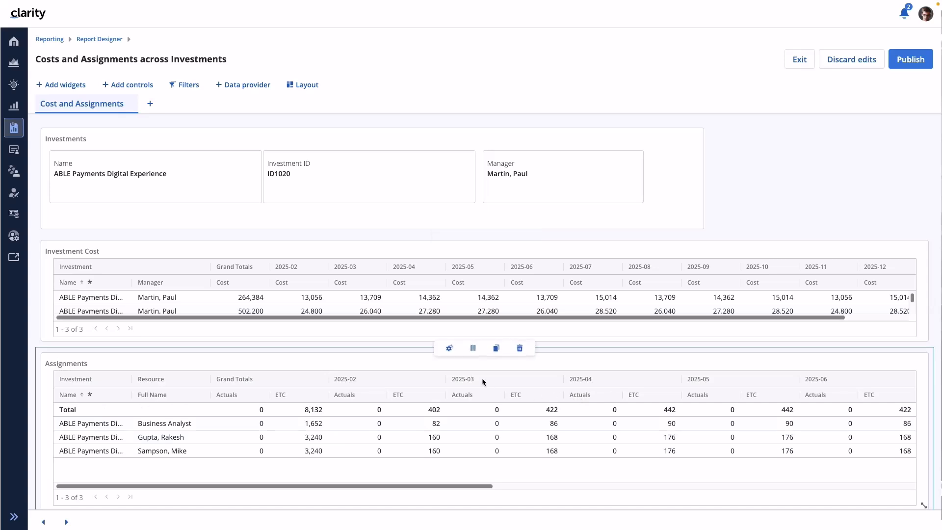
- Review the Assignments table's setup and format options, including AutoFit and the total row, and close its properties
click(449, 350)
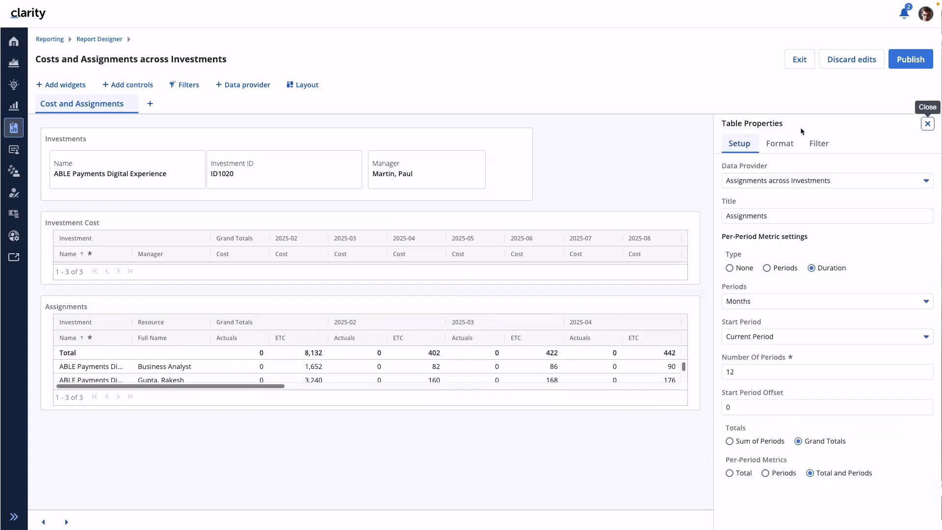
click(779, 152)
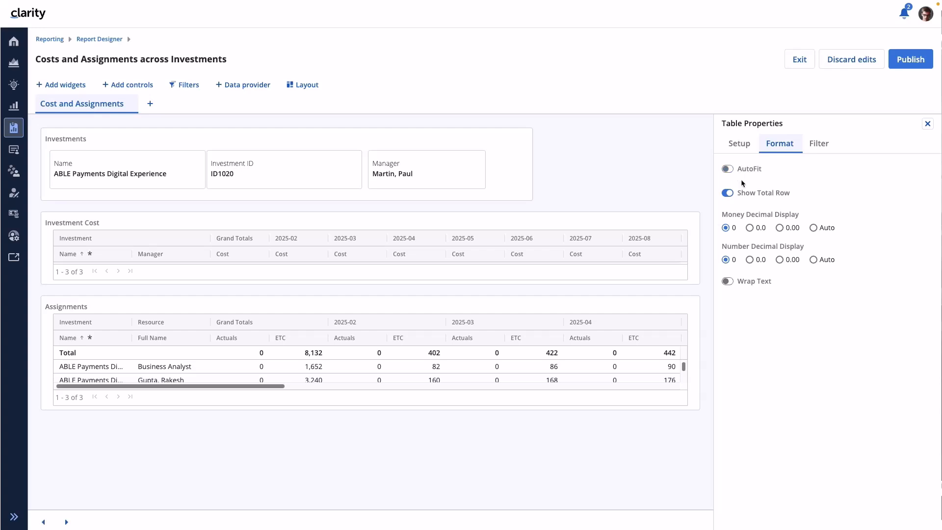
click(928, 123)
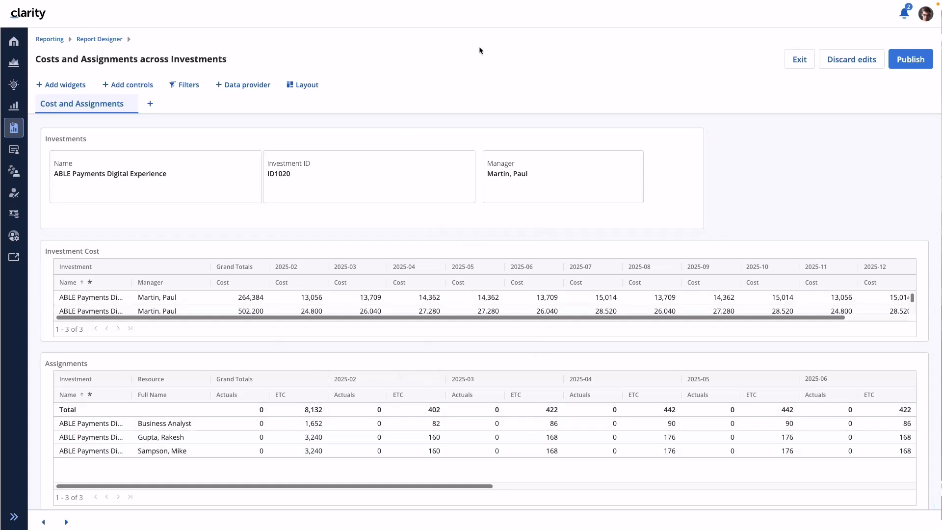
- Publish the Costs and Assignments across Investments report and open its published version from Reports
click(915, 59)
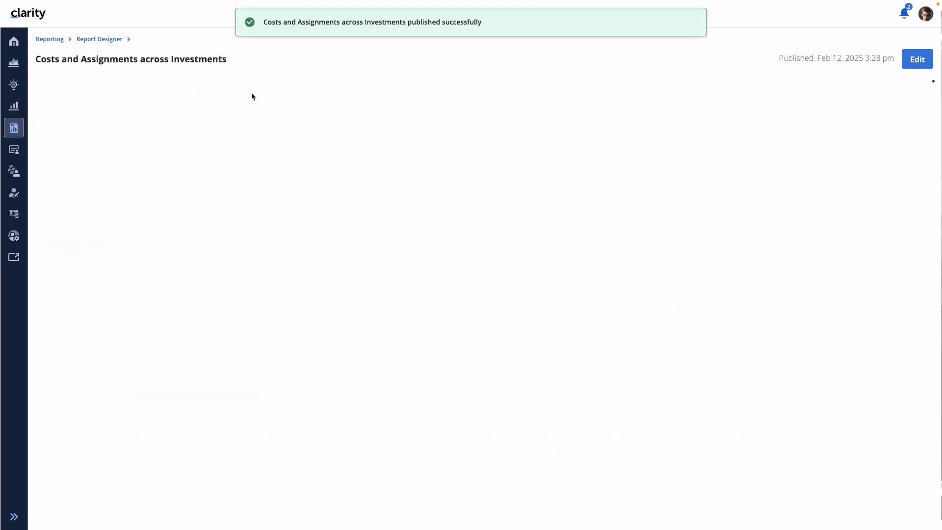
click(53, 39)
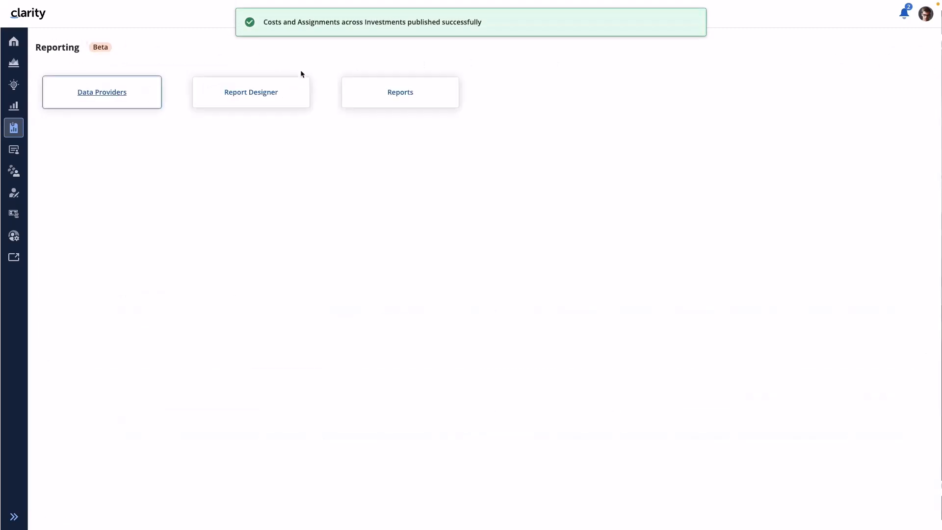
click(401, 94)
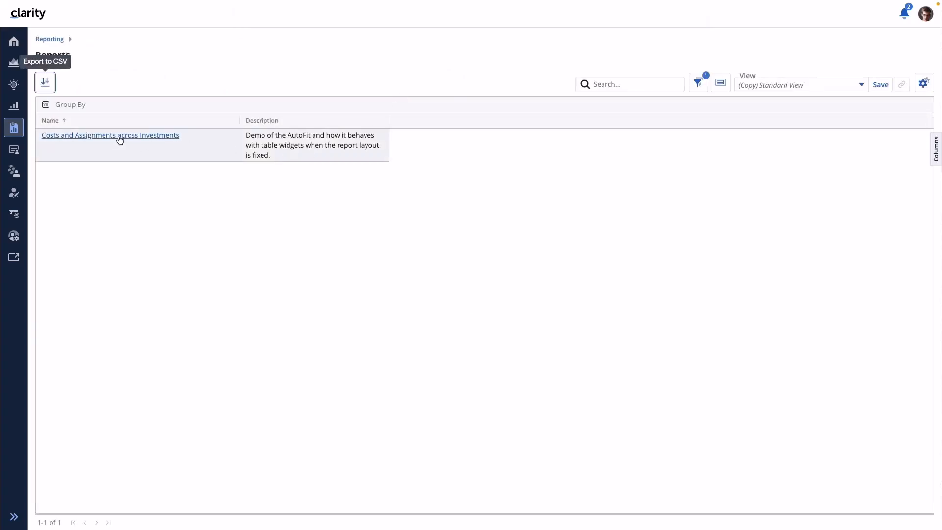
click(120, 141)
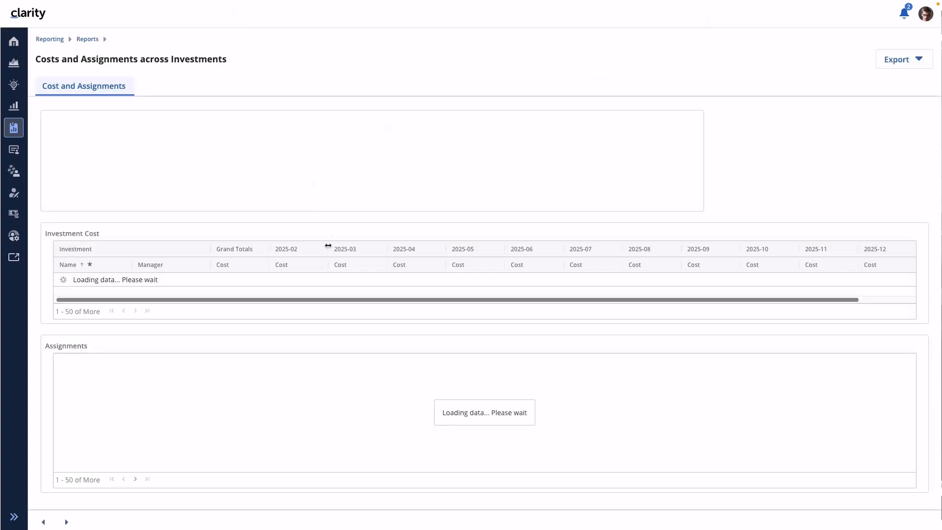
- Page through the published report to Analytics and ERP Implementation, examining the cost and assignment tables, and return to Reporting
click(67, 522)
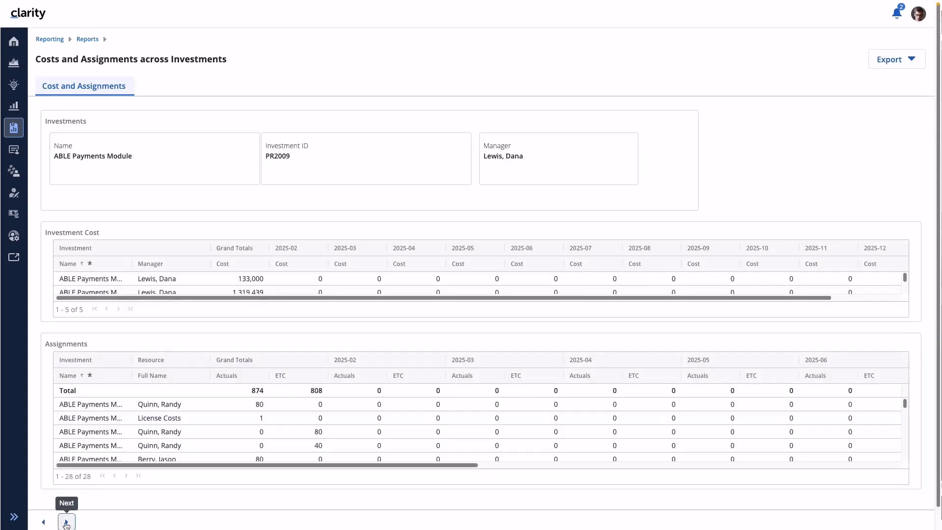
click(66, 523)
click(66, 523)
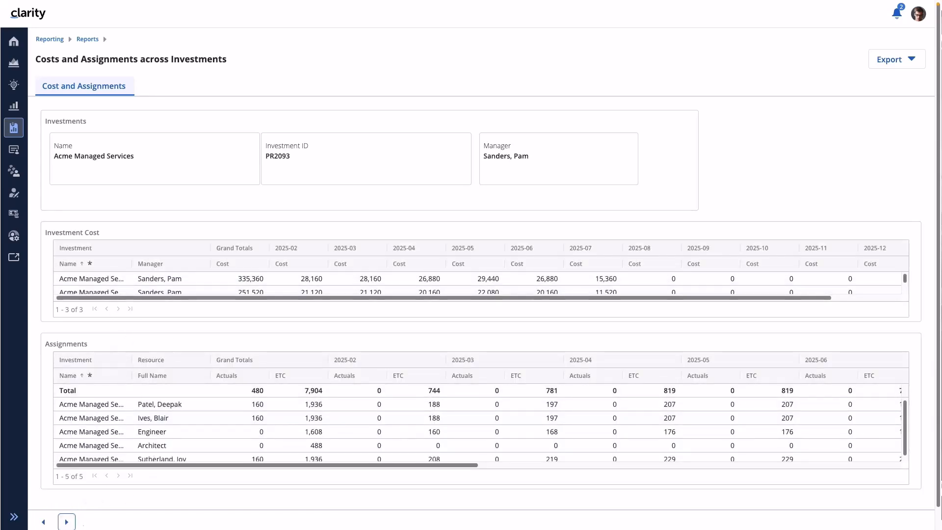
click(67, 523)
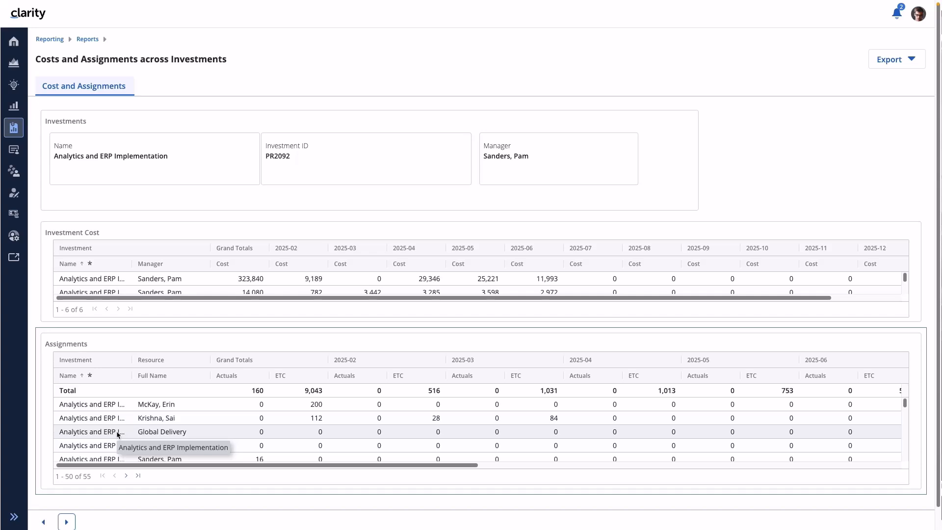
click(49, 40)
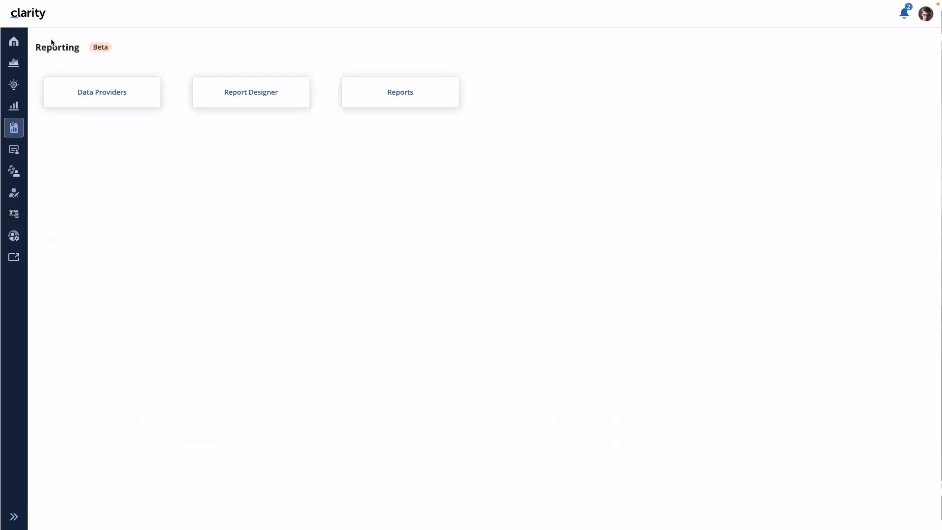
- Open the Costs and Assignments across Investments report in the Report Designer and put it into edit mode
click(265, 101)
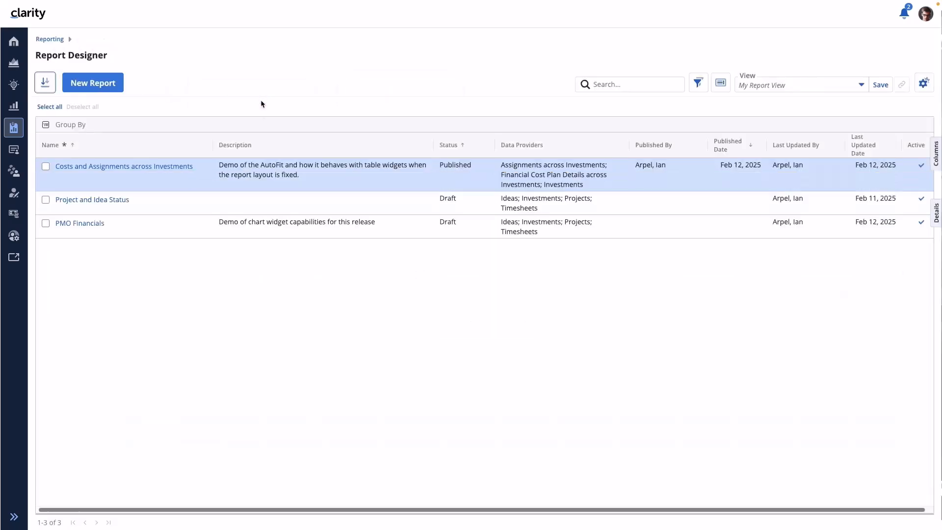
click(118, 166)
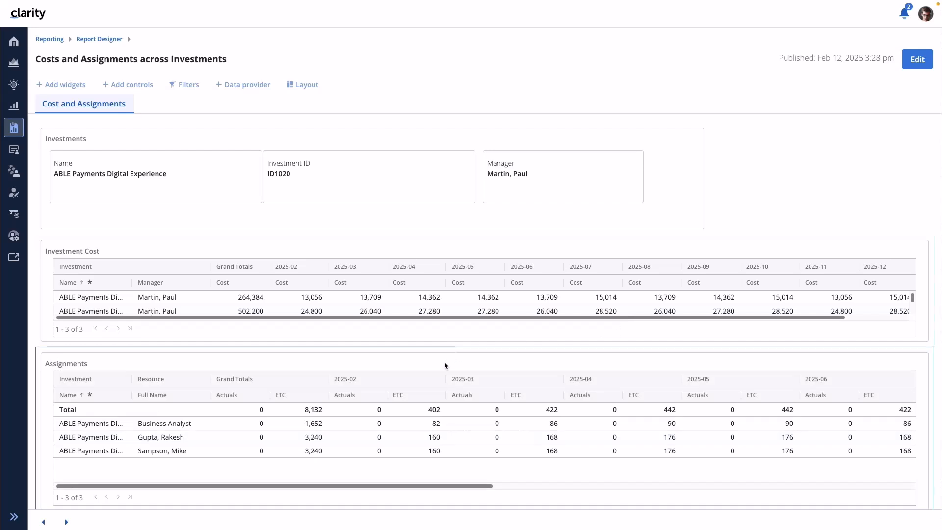
click(917, 59)
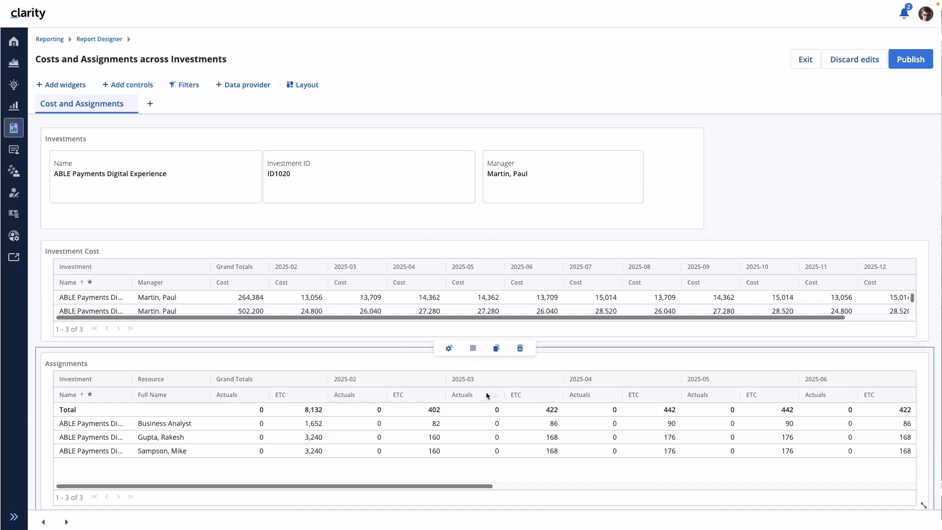
- Turn on AutoFit in the Assignments table's format properties and close the properties
click(448, 348)
click(780, 143)
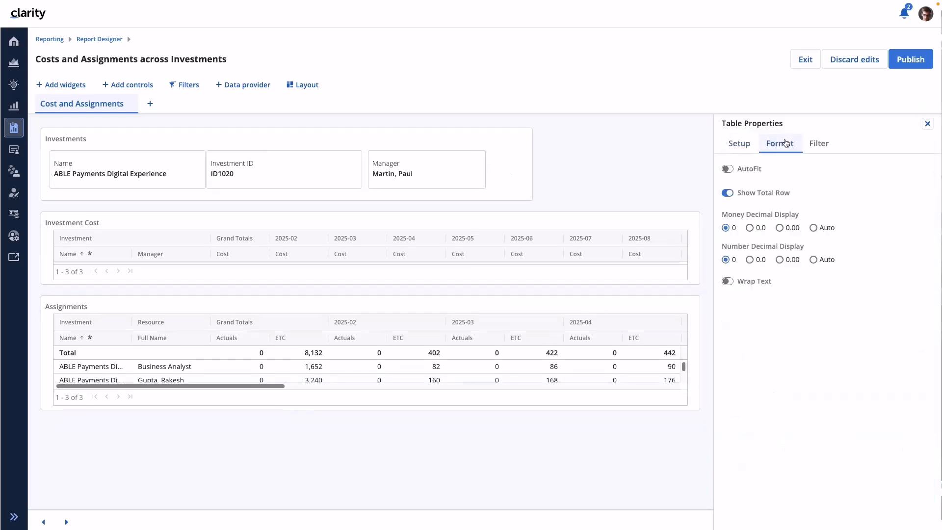
click(728, 169)
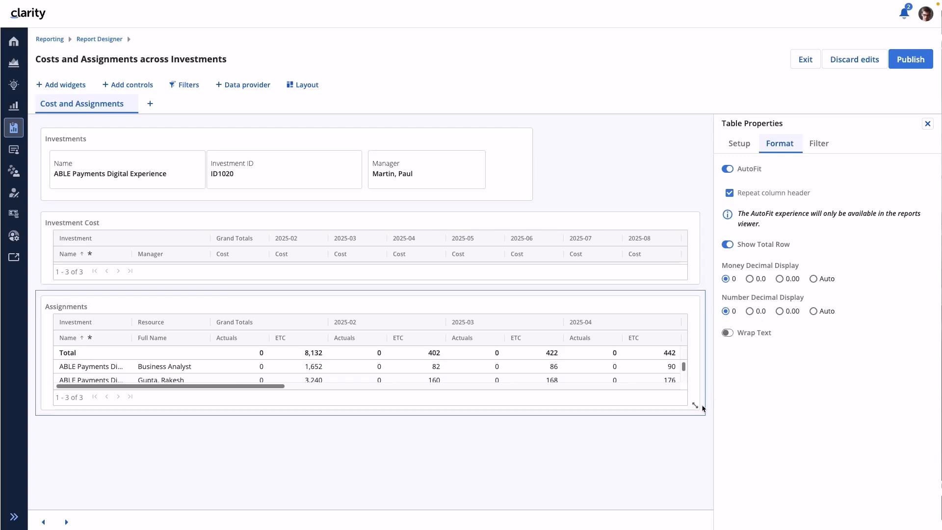
click(928, 124)
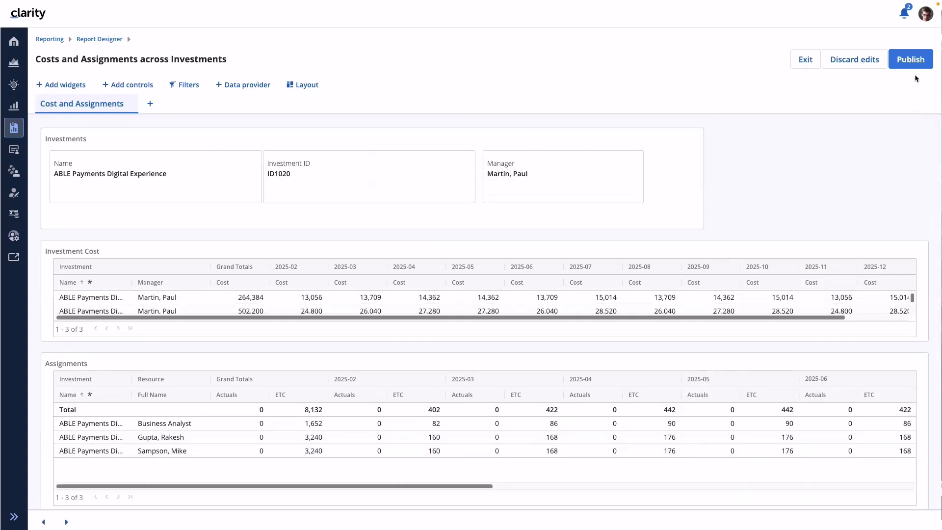
- Publish the report with the AutoFit change and open its published version from Reports
click(915, 66)
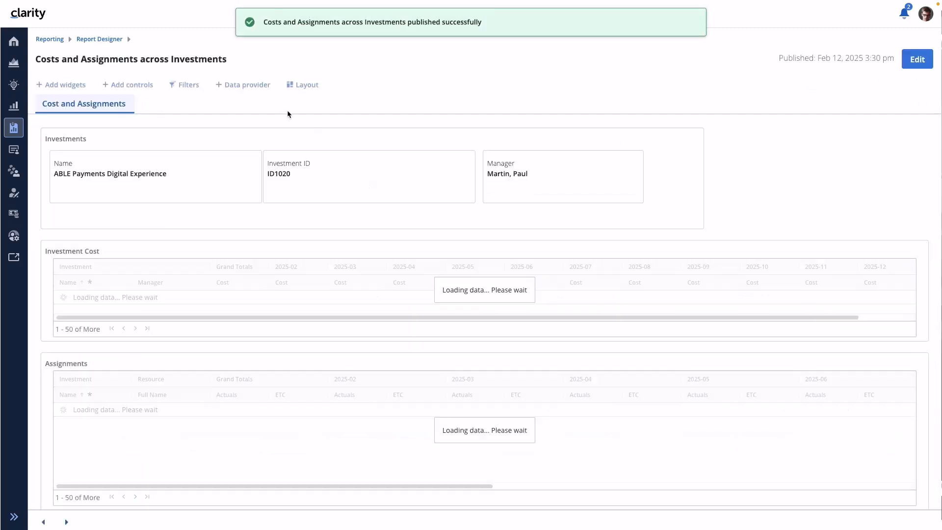
click(54, 40)
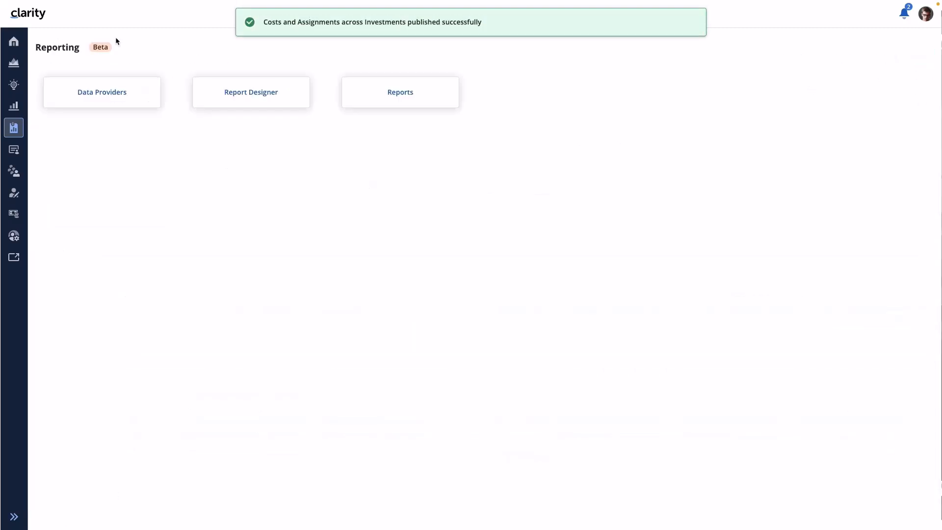
click(387, 94)
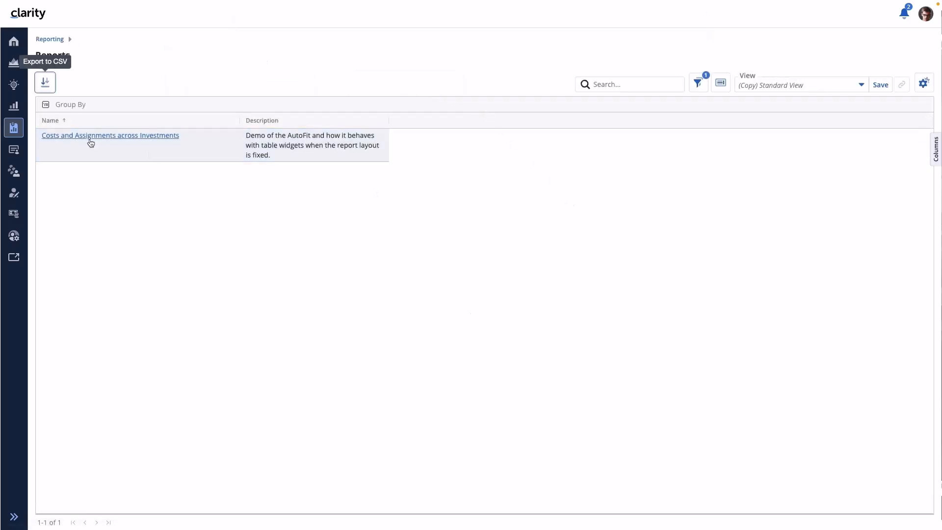
click(99, 136)
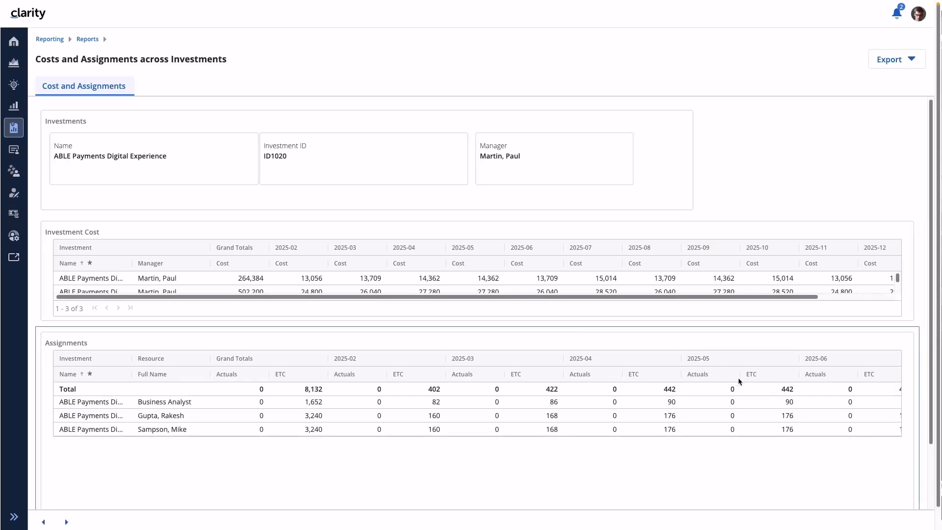
- Go to ABLE Payments Module in the published report and examine its full Assignments table, including the continuation page
click(67, 521)
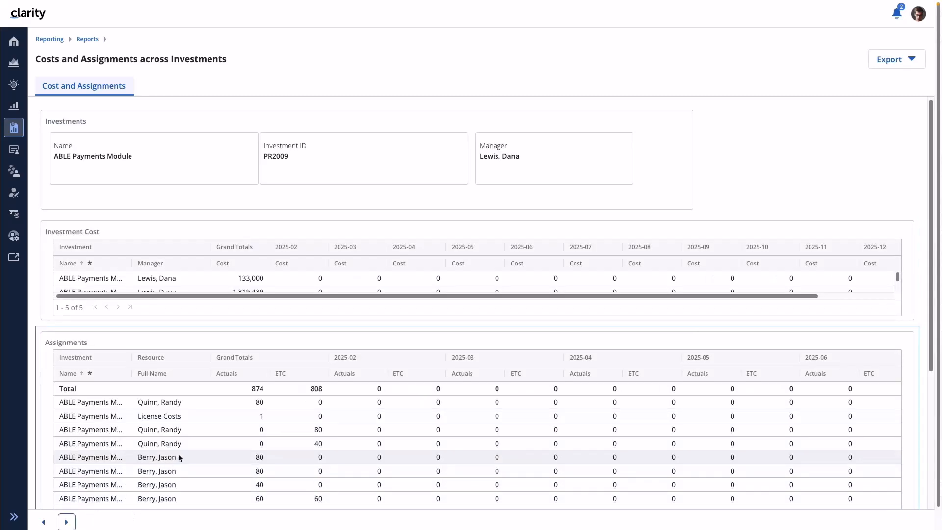
scroll(543, 444, down, 5)
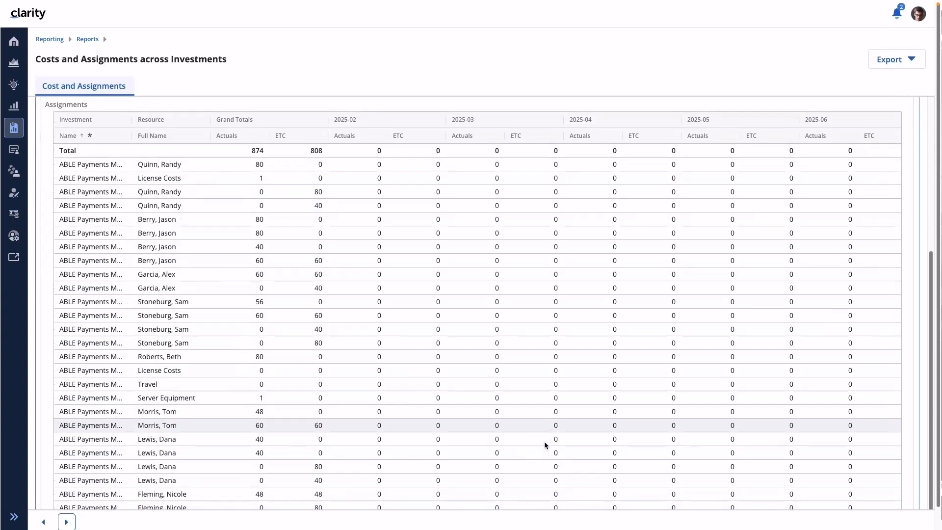
scroll(471, 469, down, 1)
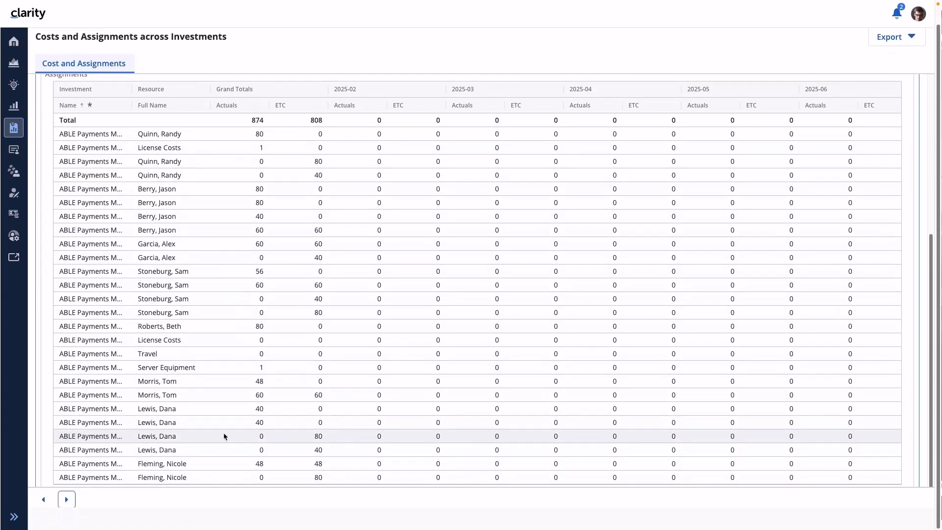
scroll(378, 434, up, 1)
scroll(378, 434, up, 4)
scroll(382, 435, down, 3)
scroll(240, 394, down, 1)
scroll(157, 393, up, 5)
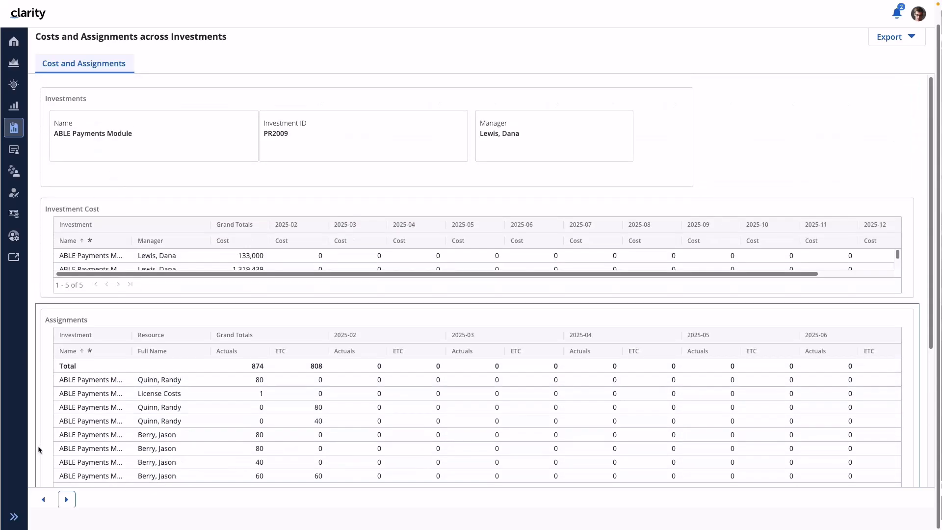
click(71, 503)
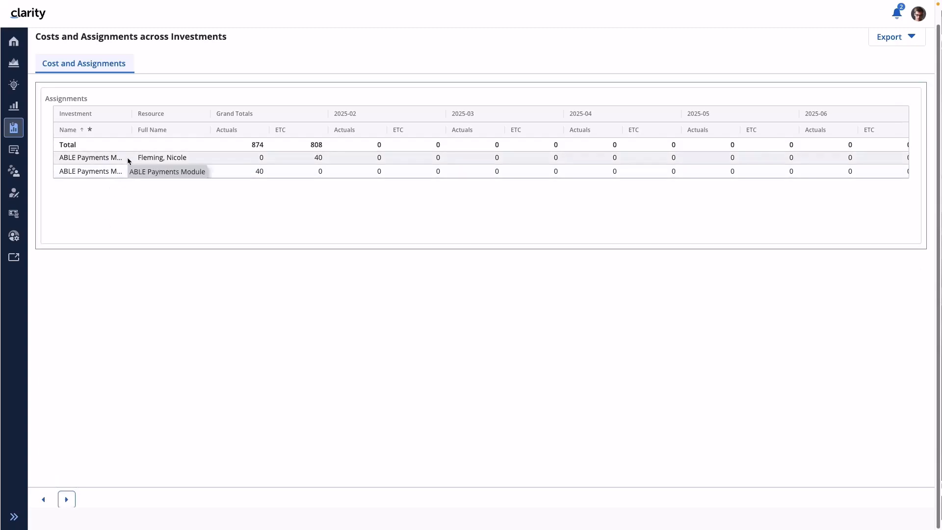
- Page through Acme Managed Services and BIAnywhere Release 10 to DPM Loan App Rel 4.0, examining the Assignments tables and DPM's continuation page
click(64, 500)
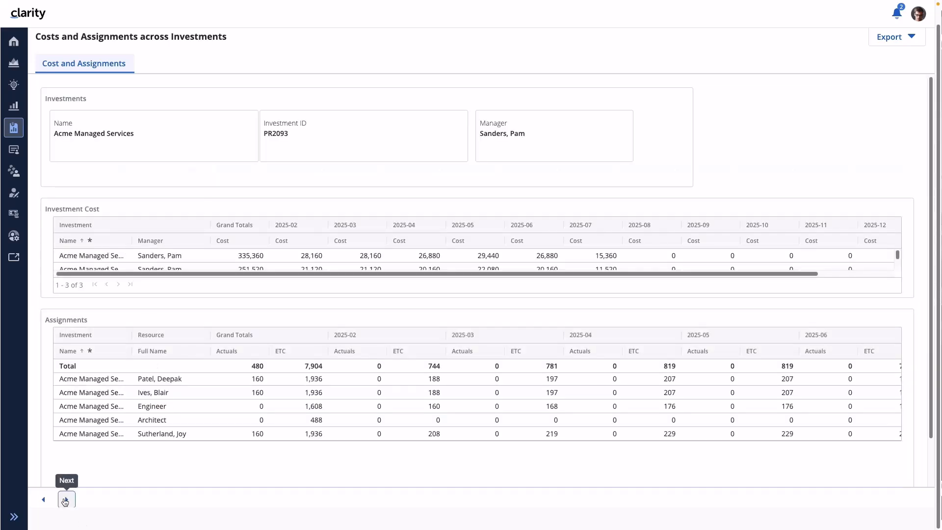
click(64, 500)
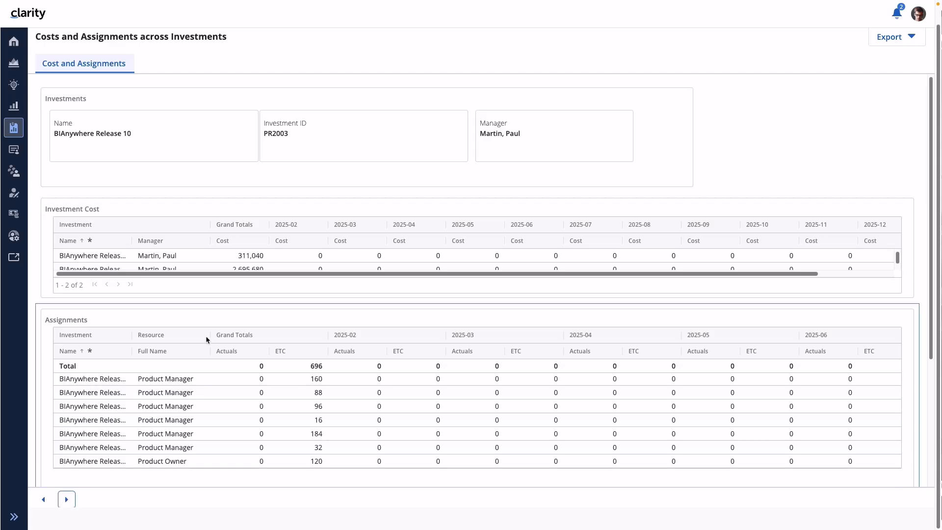
scroll(199, 355, down, 3)
click(68, 499)
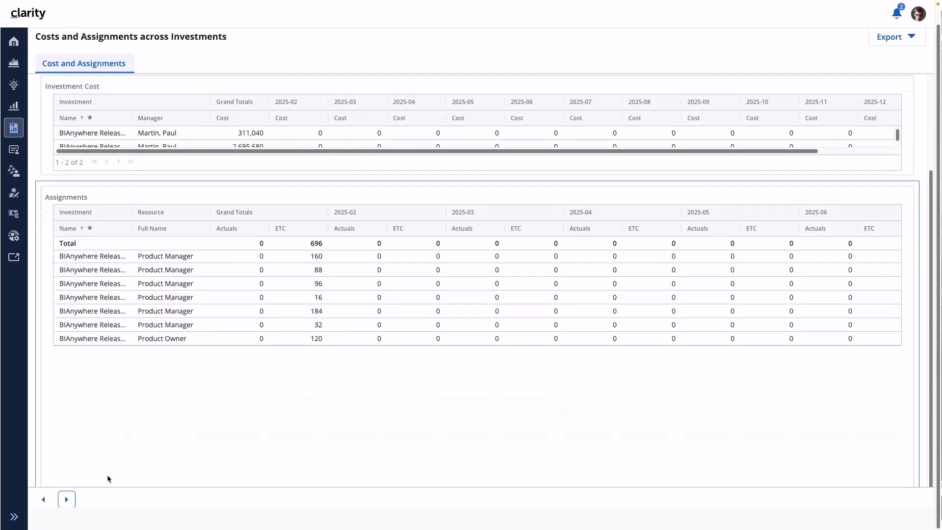
click(67, 499)
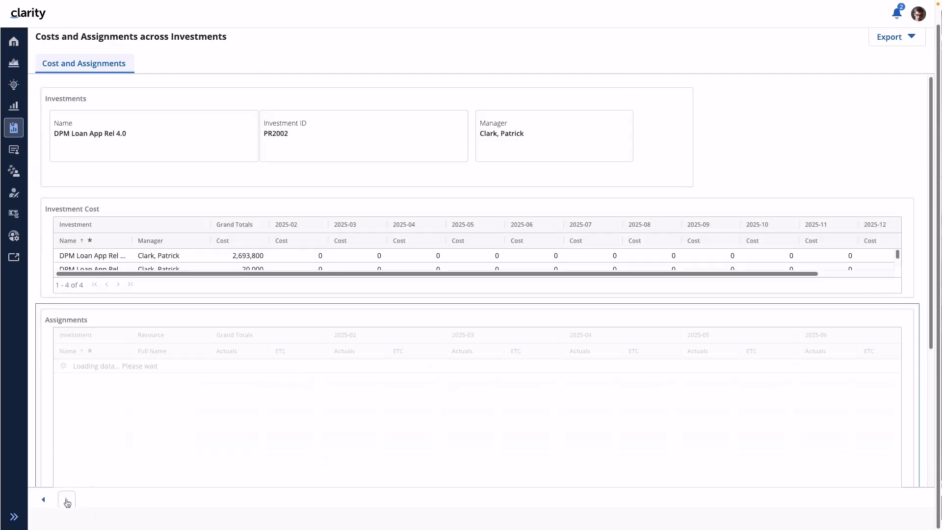
scroll(119, 397, down, 5)
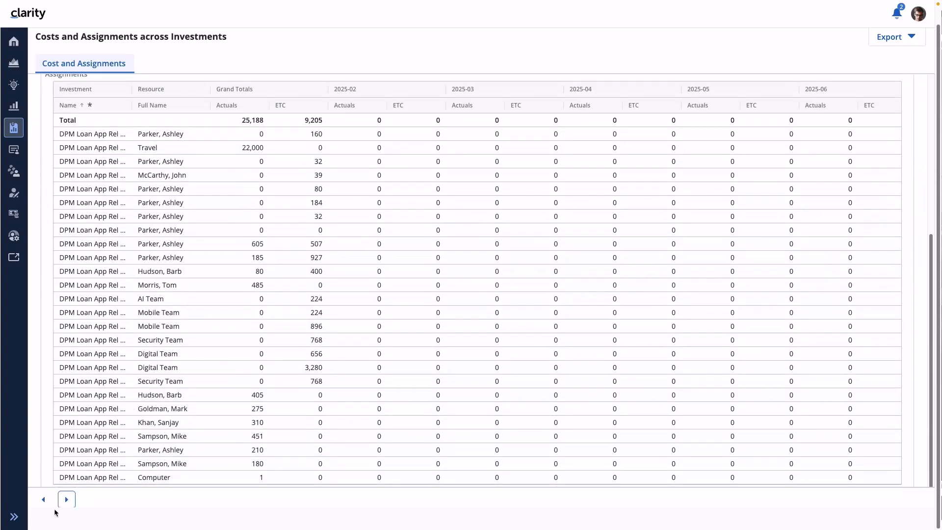
click(71, 501)
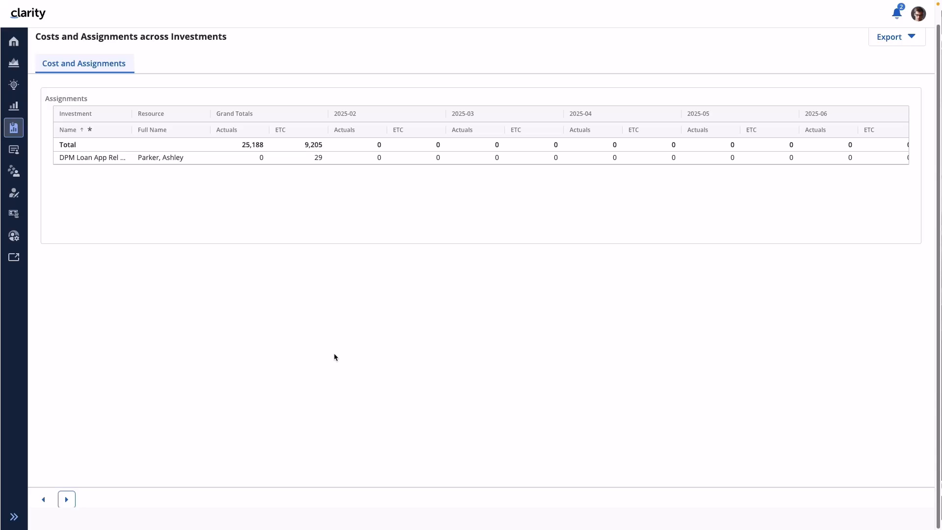
click(340, 357)
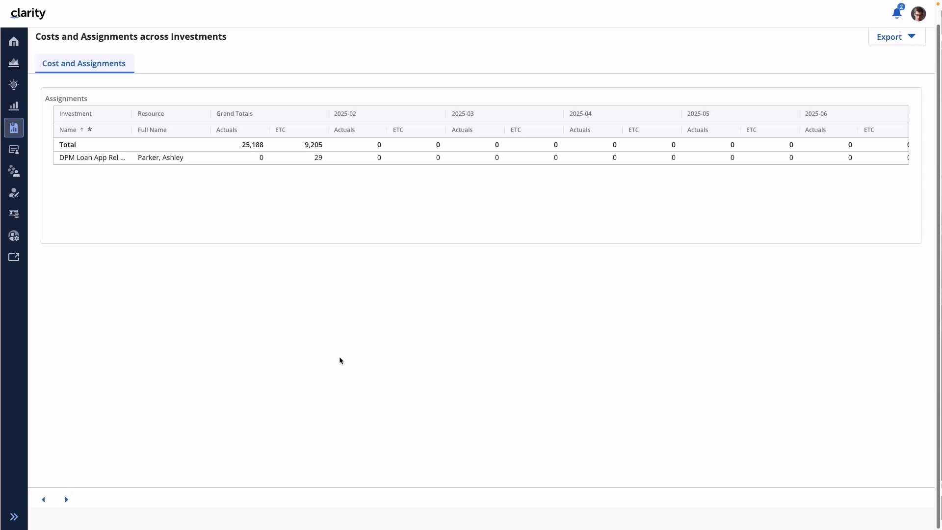